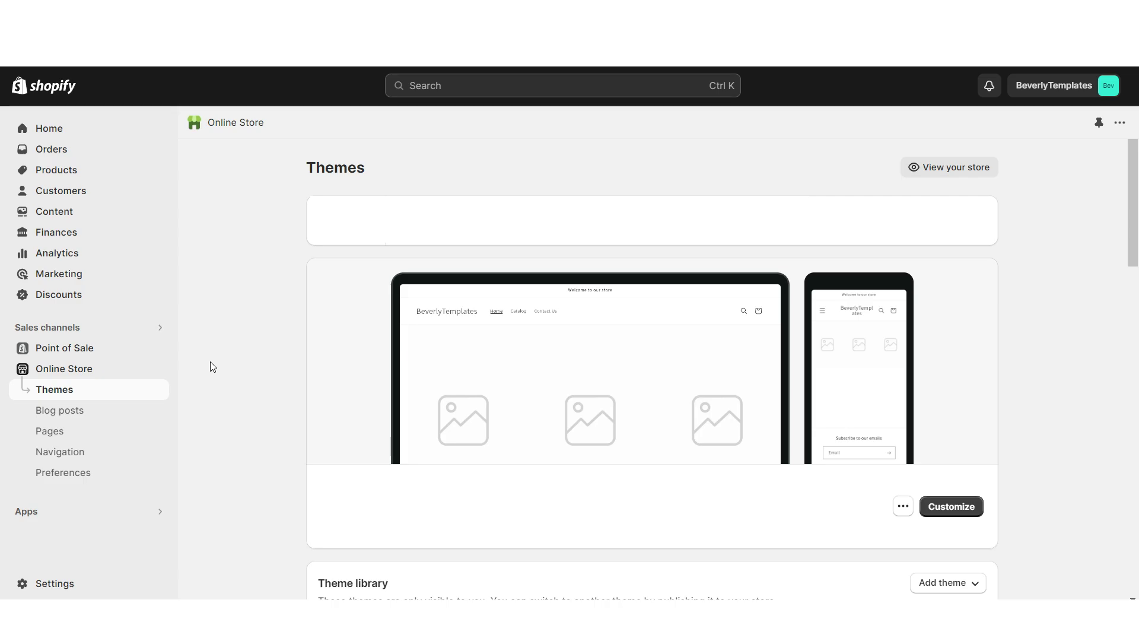
Add the free Dawn theme from the Popular free themes list to the theme library
{"action": "scroll", "coordinate": [148, 394], "scroll_direction": "down", "scroll_amount": 10}
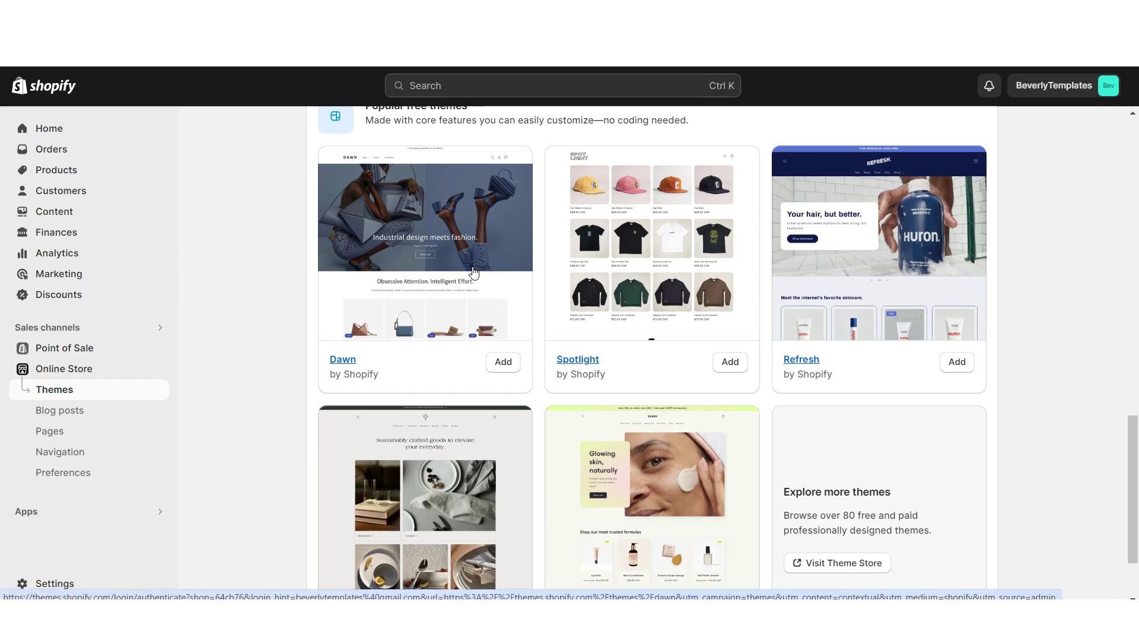
{"action": "left_click", "coordinate": [503, 362]}
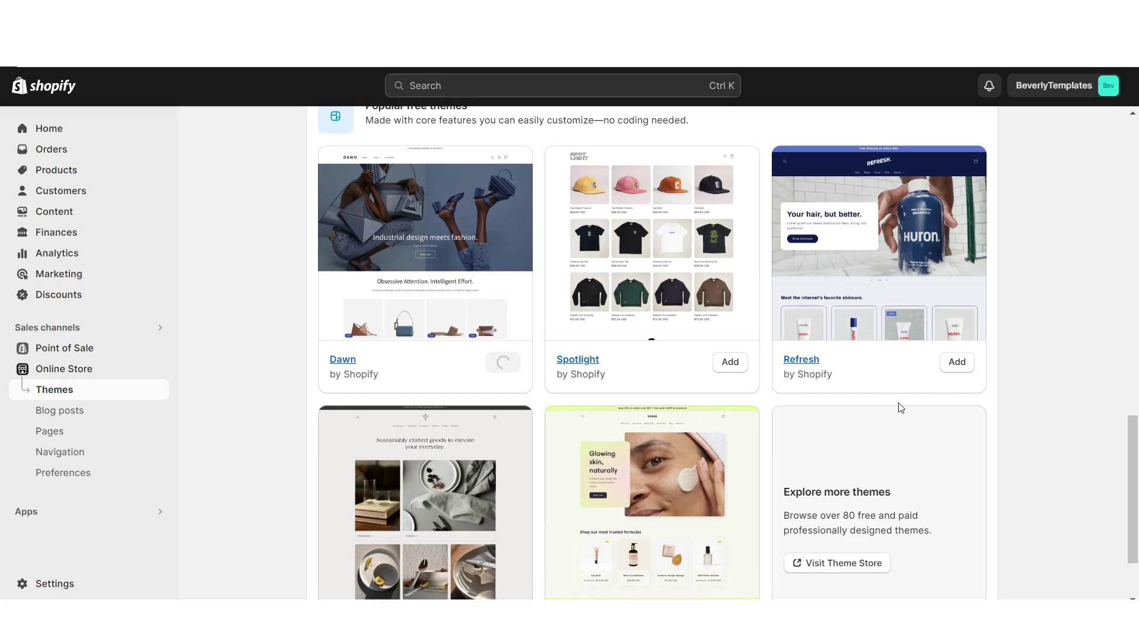
Open Dawn in the theme editor and preview the storefront at mobile width
{"action": "left_click", "coordinate": [950, 211]}
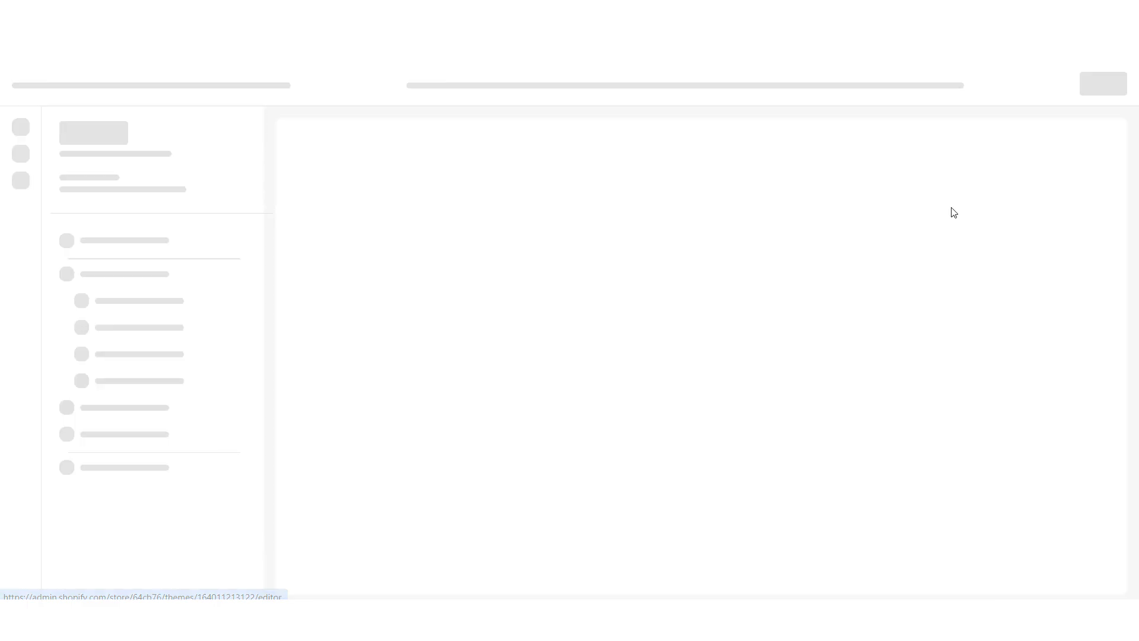
{"action": "scroll", "coordinate": [1122, 232], "scroll_direction": "down", "scroll_amount": 9}
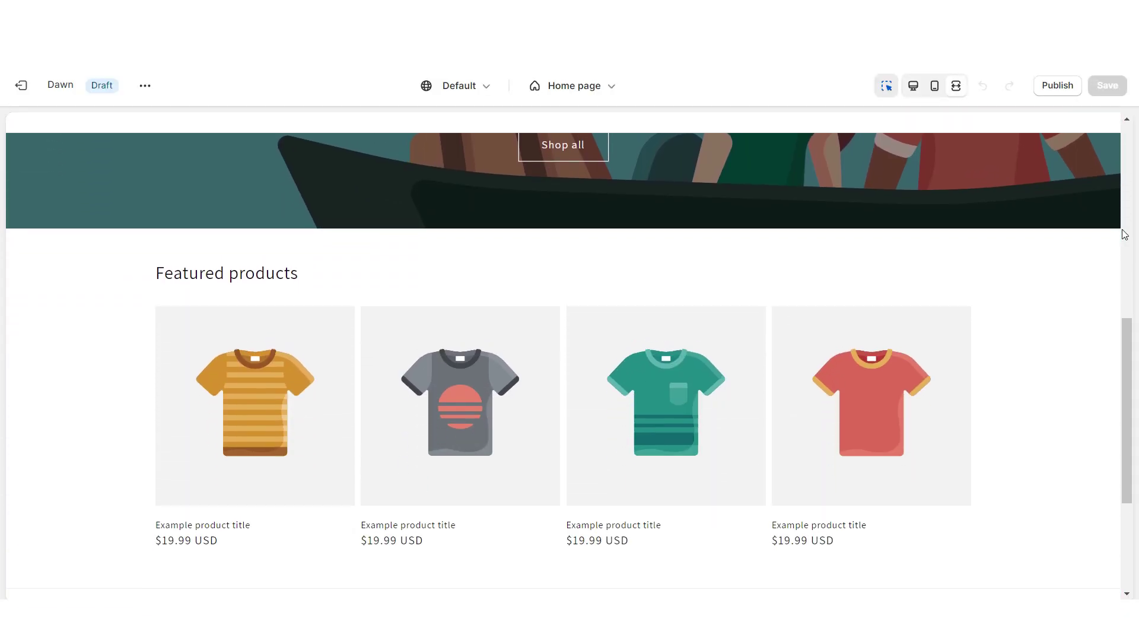
{"action": "left_click", "coordinate": [934, 86]}
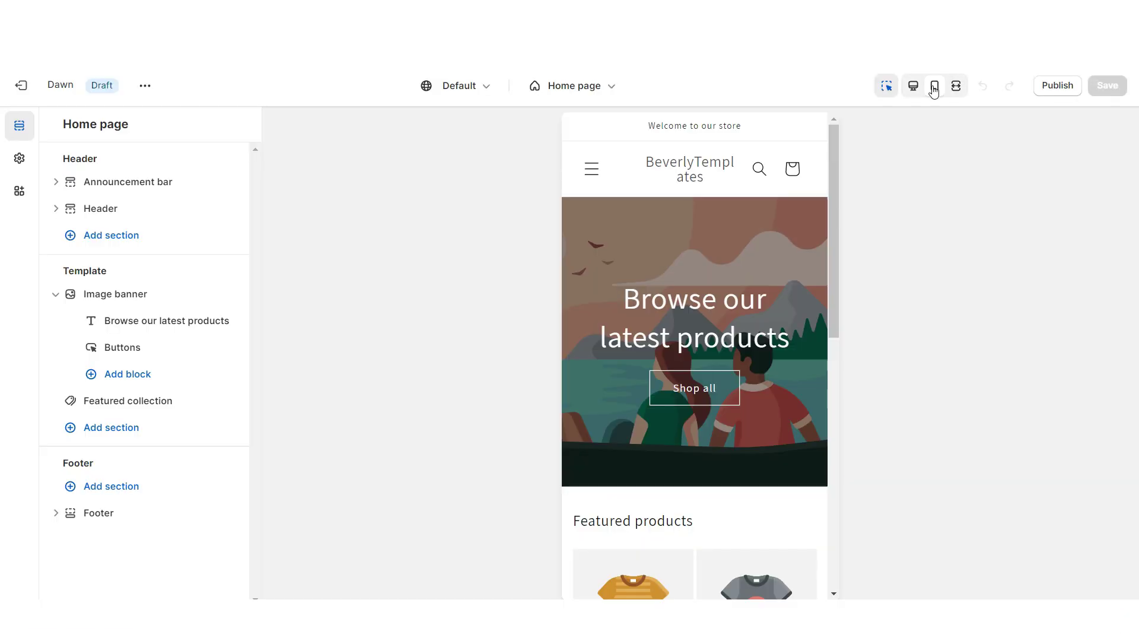
{"action": "left_click_drag", "start_coordinate": [835, 200], "coordinate": [845, 406]}
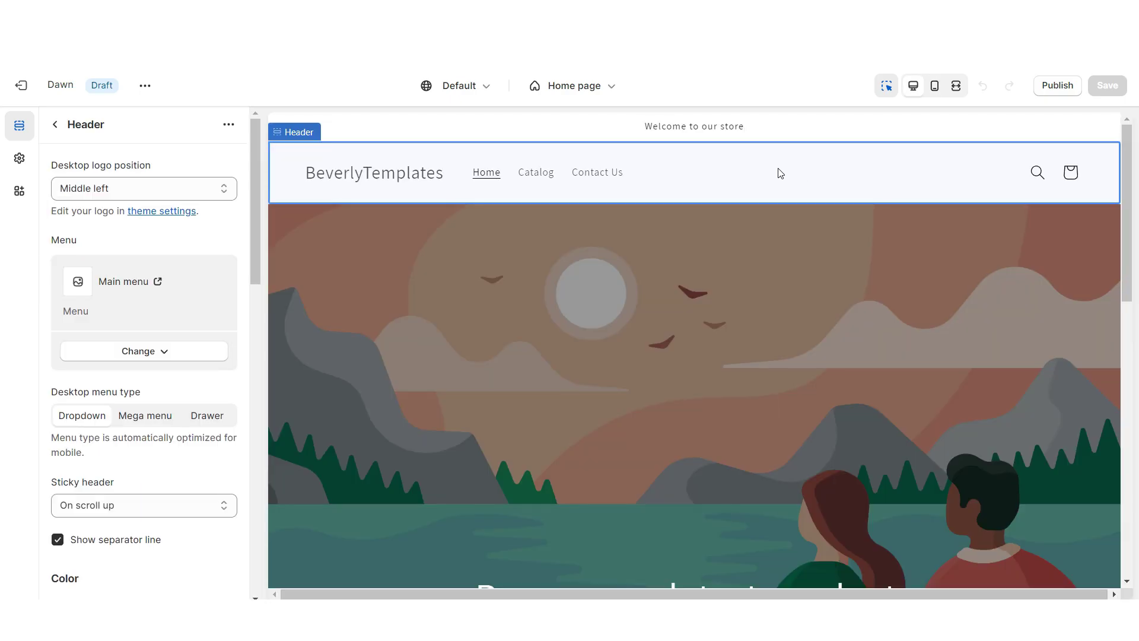
Set the desktop logo to Top center and make the announcement 'FREE SHIPPING ON ORDERS OVER $50!'
{"action": "left_click", "coordinate": [102, 188]}
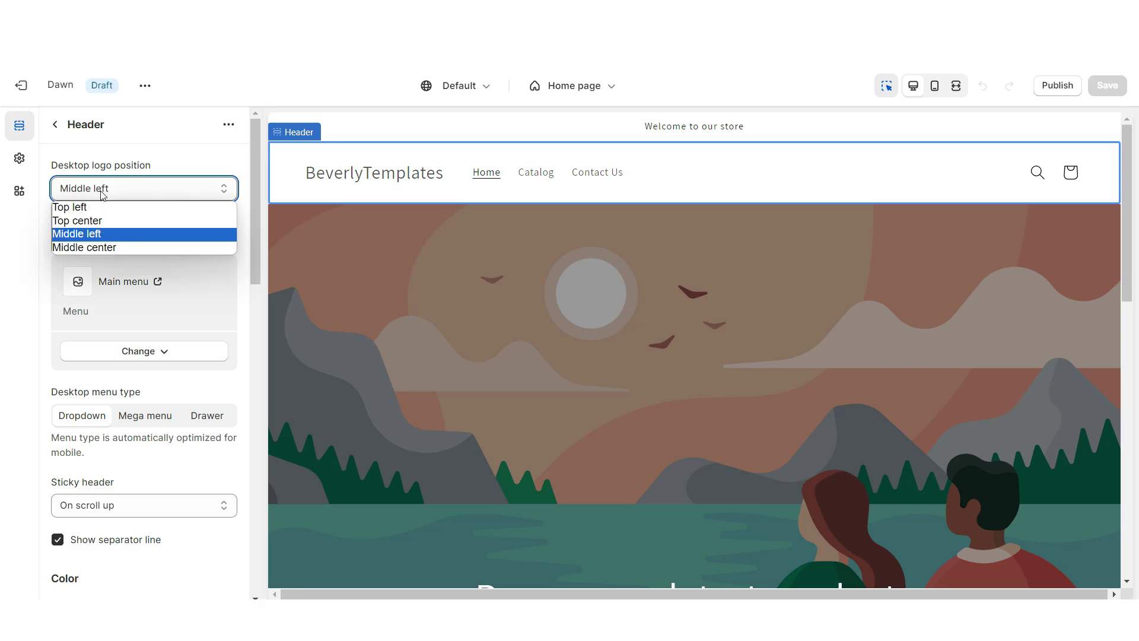
{"action": "left_click", "coordinate": [104, 219]}
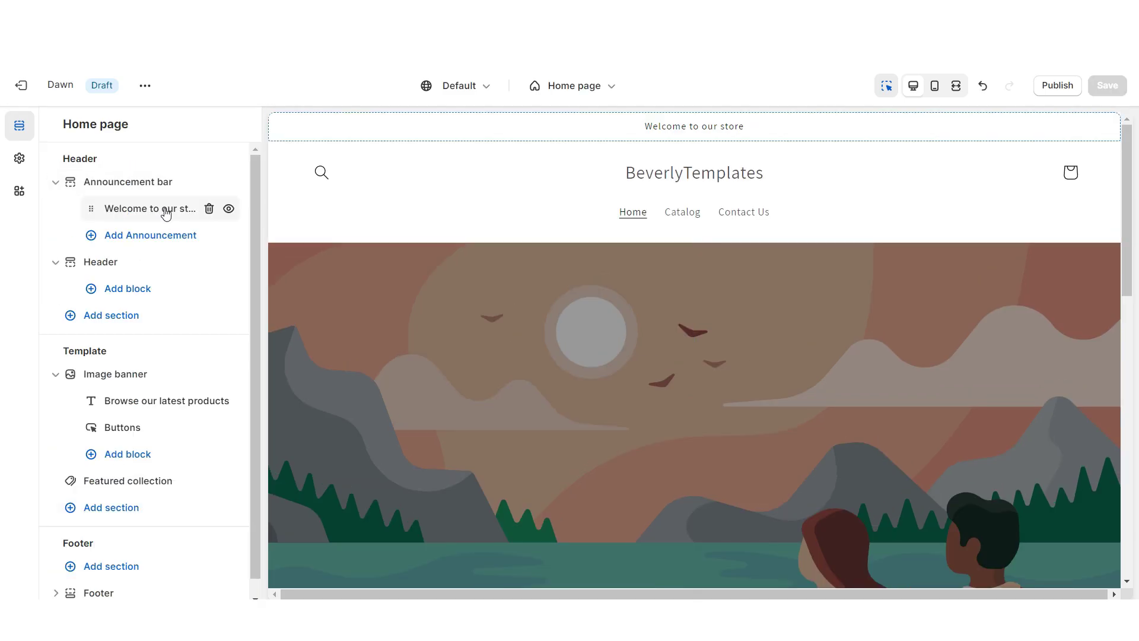
{"action": "left_click", "coordinate": [168, 210]}
{"action": "left_click", "coordinate": [180, 252]}
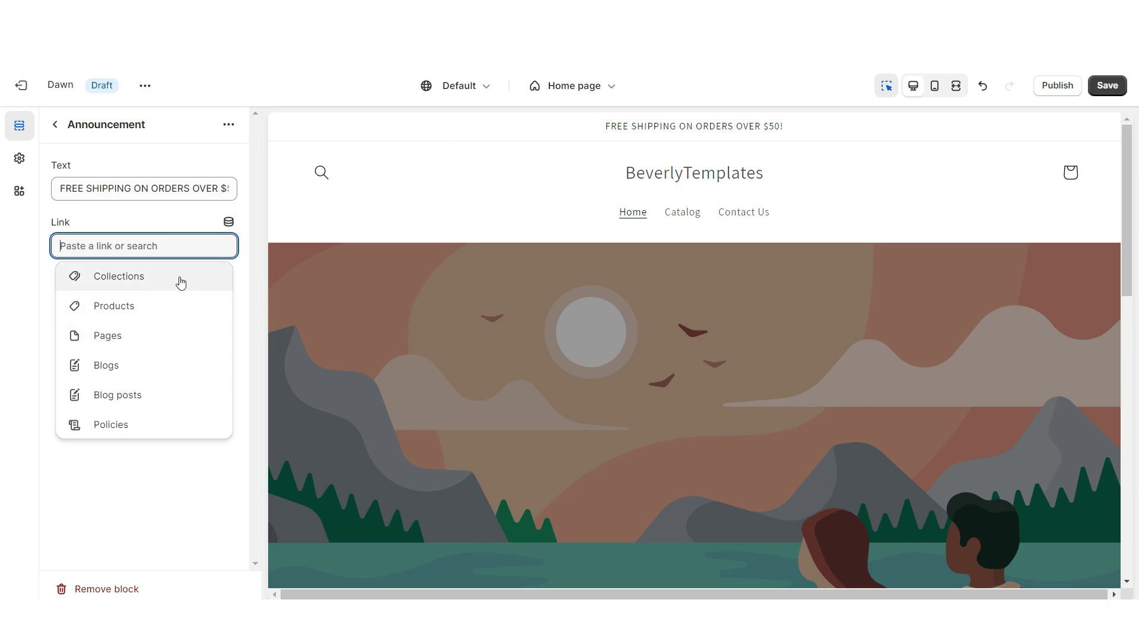
{"action": "left_click", "coordinate": [17, 161]}
Set the boutique logo image at 220 px width and save
{"action": "left_click", "coordinate": [136, 159]}
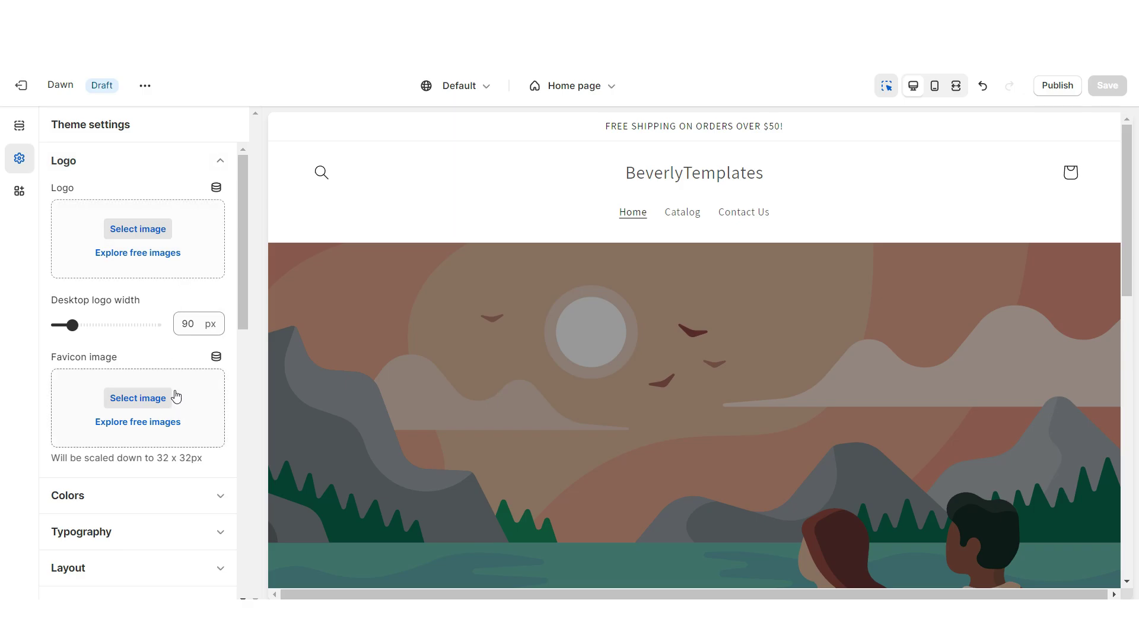
{"action": "left_click", "coordinate": [175, 226]}
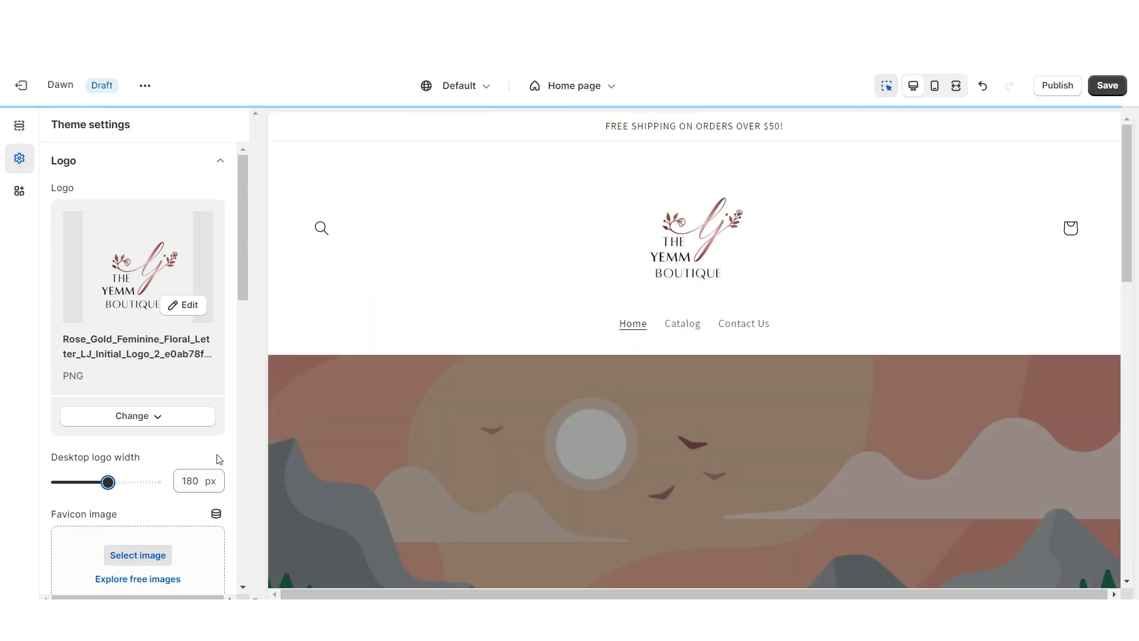
{"action": "left_click", "coordinate": [1107, 85]}
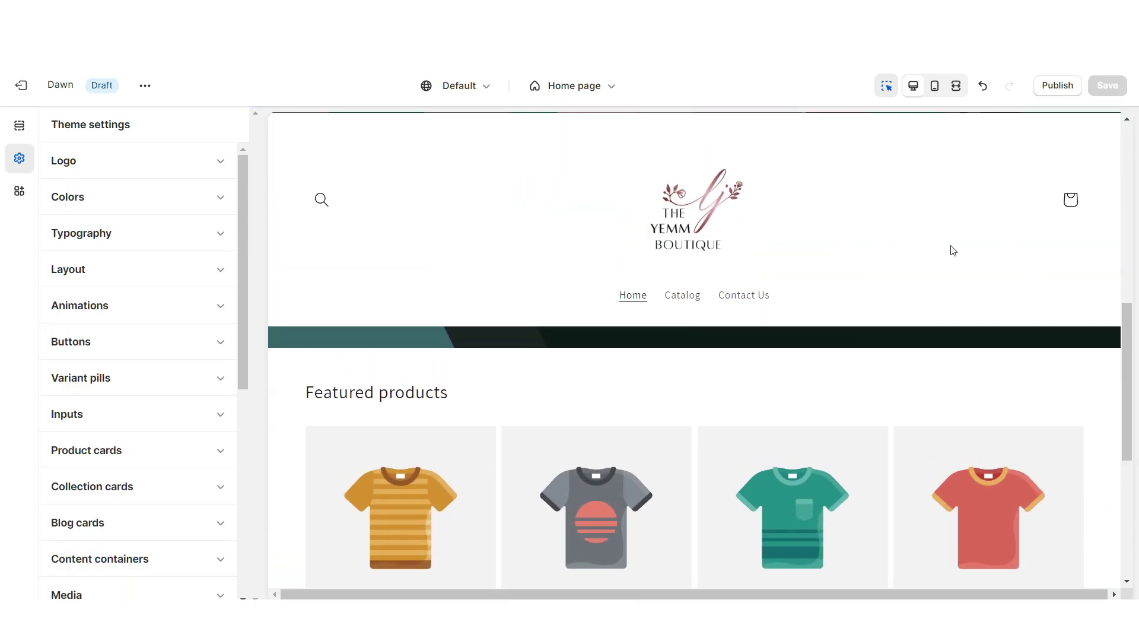
Set the header's sticky header option to None
{"action": "left_click", "coordinate": [403, 231]}
{"action": "scroll", "coordinate": [137, 371], "scroll_direction": "down", "scroll_amount": 3}
{"action": "left_click", "coordinate": [92, 359]}
{"action": "left_click", "coordinate": [92, 372]}
Give colour Scheme 1 a pink background, white solid buttons and black button labels
{"action": "left_click", "coordinate": [133, 585]}
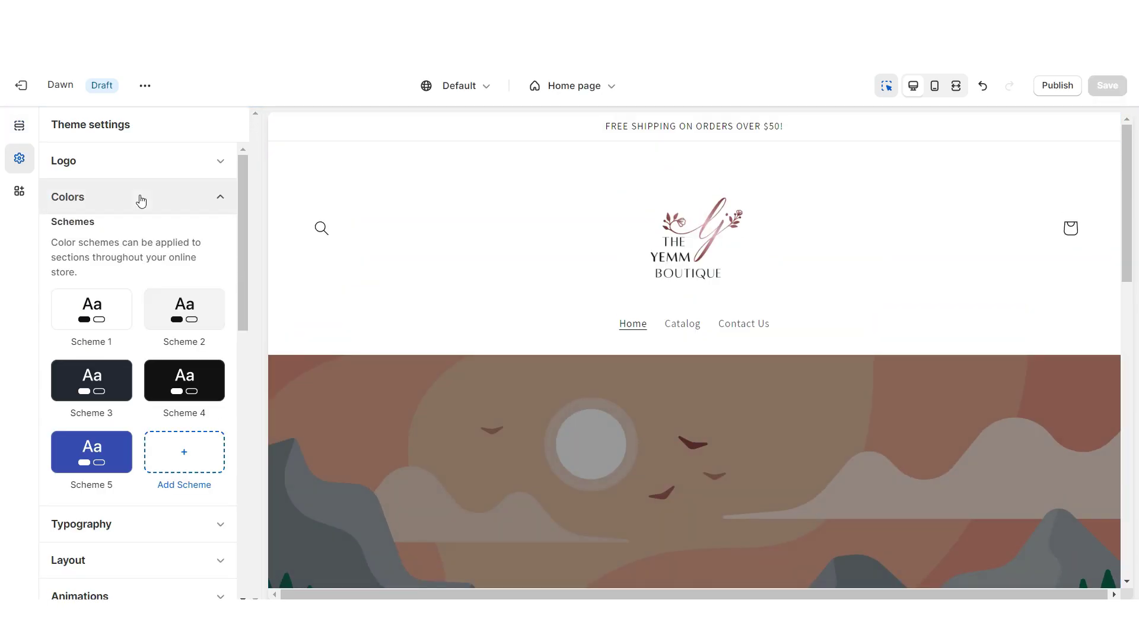
{"action": "left_click", "coordinate": [94, 306]}
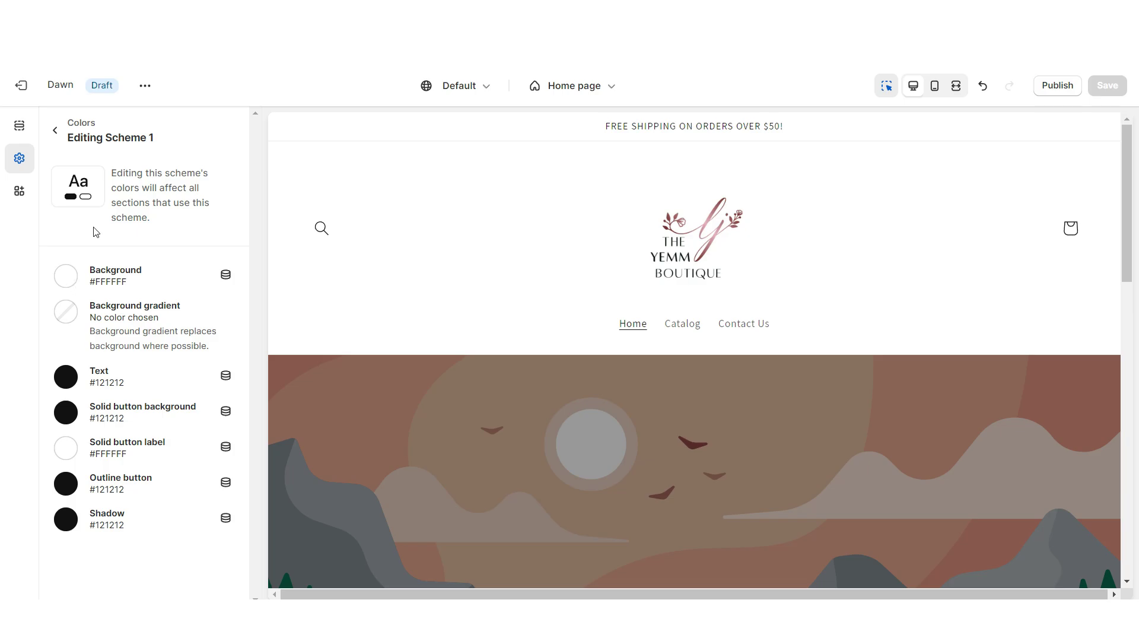
{"action": "left_click", "coordinate": [66, 275]}
{"action": "left_click", "coordinate": [69, 308]}
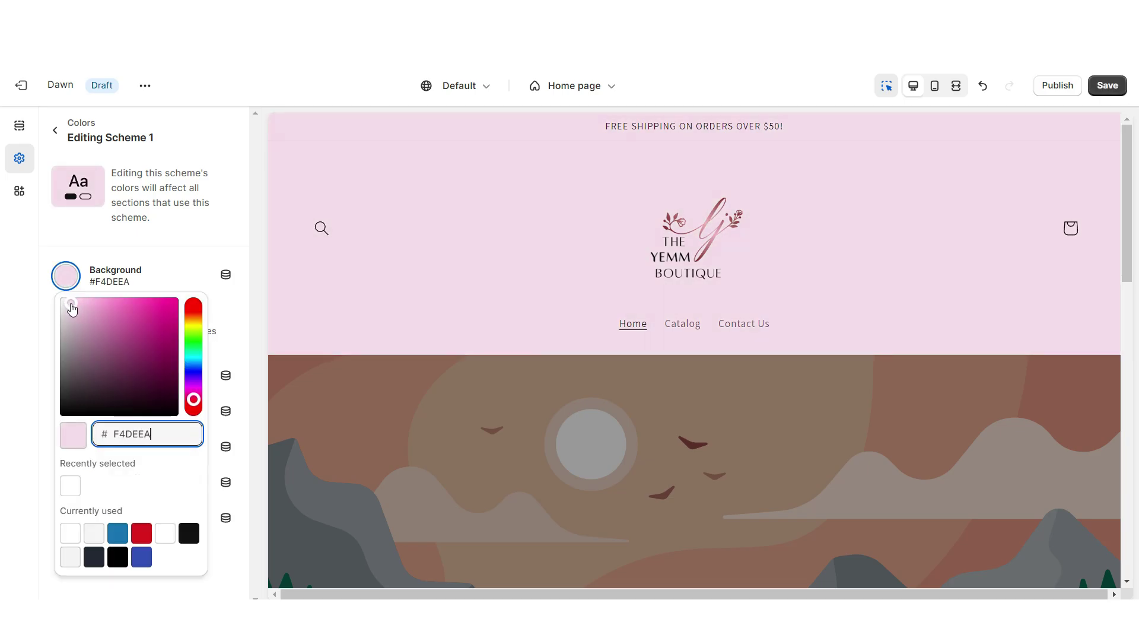
{"action": "left_click", "coordinate": [72, 310]}
{"action": "left_click", "coordinate": [71, 422]}
{"action": "left_click", "coordinate": [67, 421]}
{"action": "left_click", "coordinate": [138, 308]}
{"action": "left_click", "coordinate": [66, 449]}
{"action": "left_click", "coordinate": [71, 345]}
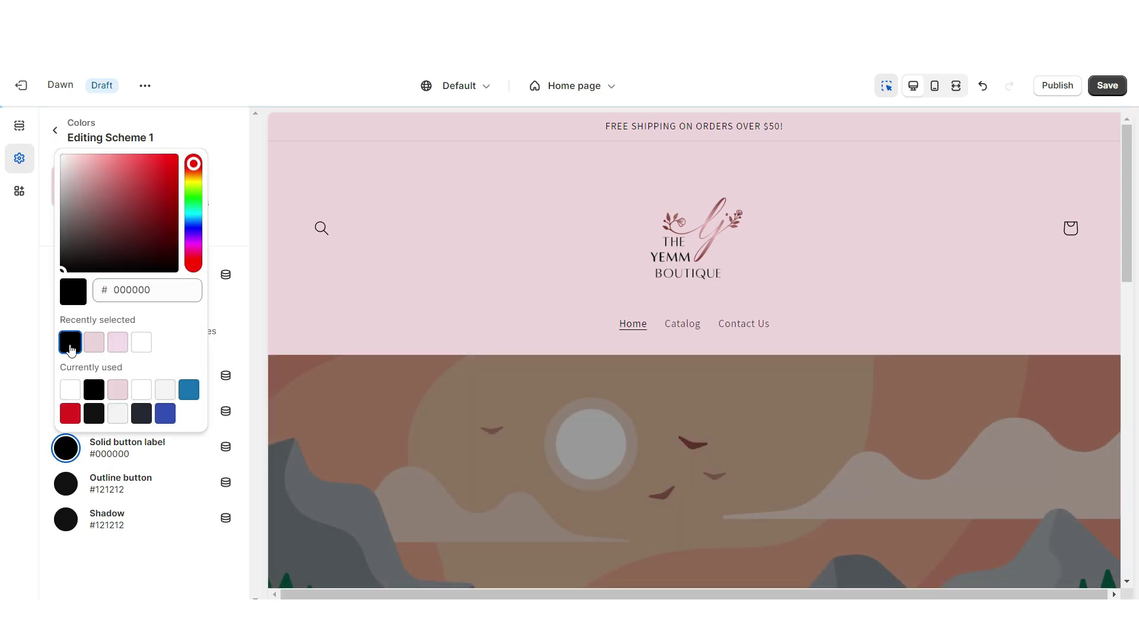
{"action": "left_click", "coordinate": [55, 130]}
{"action": "left_click", "coordinate": [137, 237]}
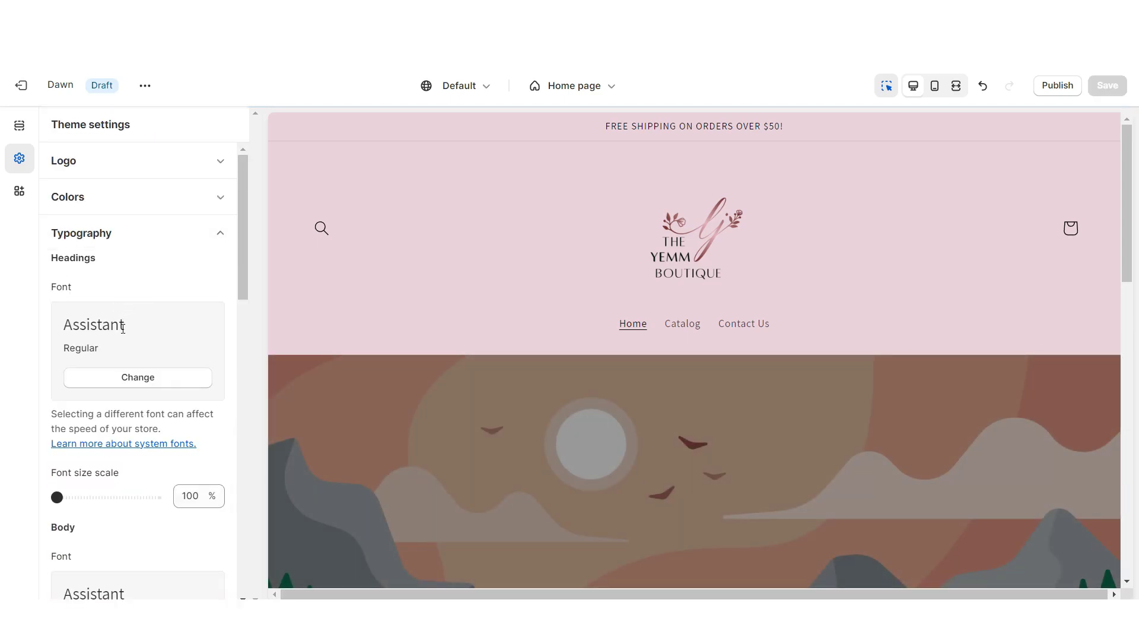
Set headings to the Serif font and body text to Amiri, then save
{"action": "left_click", "coordinate": [105, 388]}
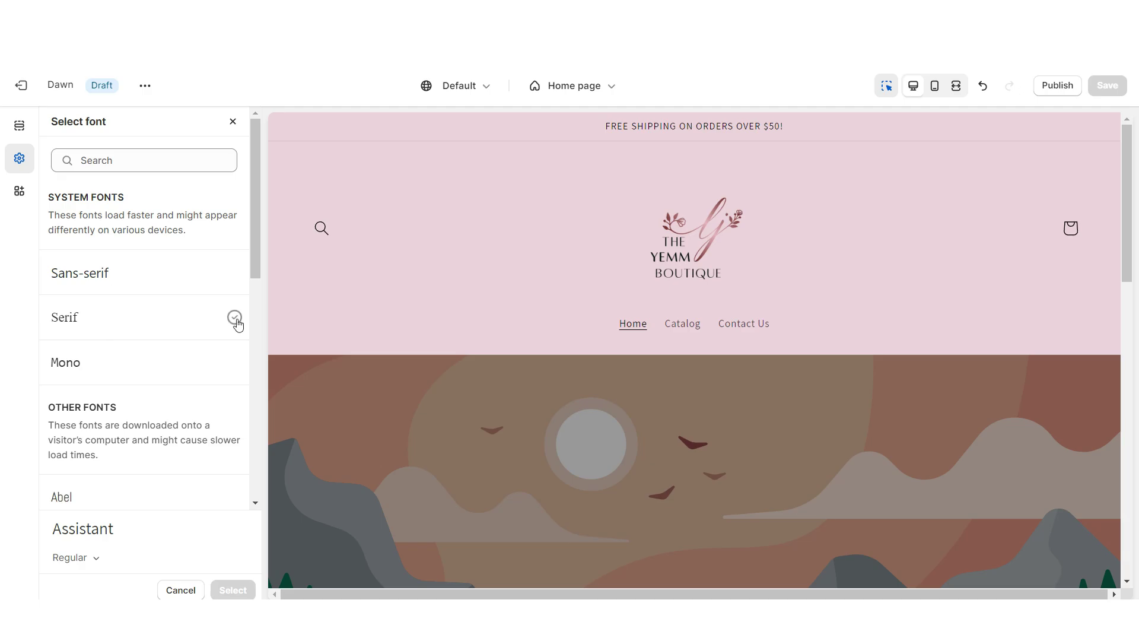
{"action": "left_click", "coordinate": [233, 319]}
{"action": "key", "text": "Return"}
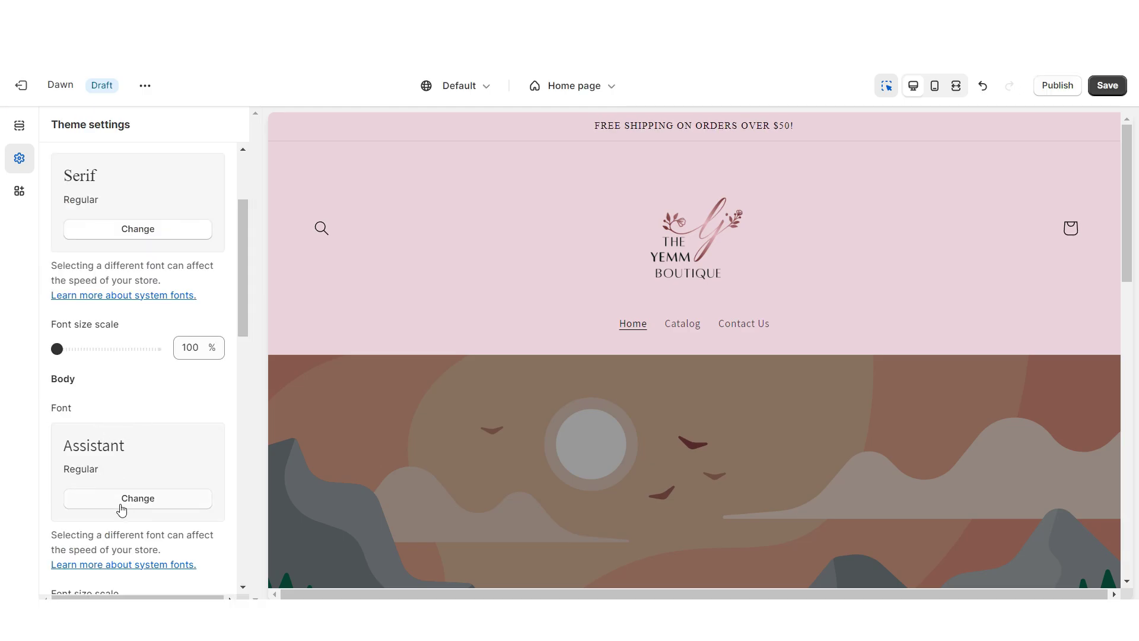
{"action": "left_click", "coordinate": [121, 498]}
{"action": "scroll", "coordinate": [231, 305], "scroll_direction": "down", "scroll_amount": 5}
{"action": "left_click", "coordinate": [232, 305]}
{"action": "left_click", "coordinate": [682, 325]}
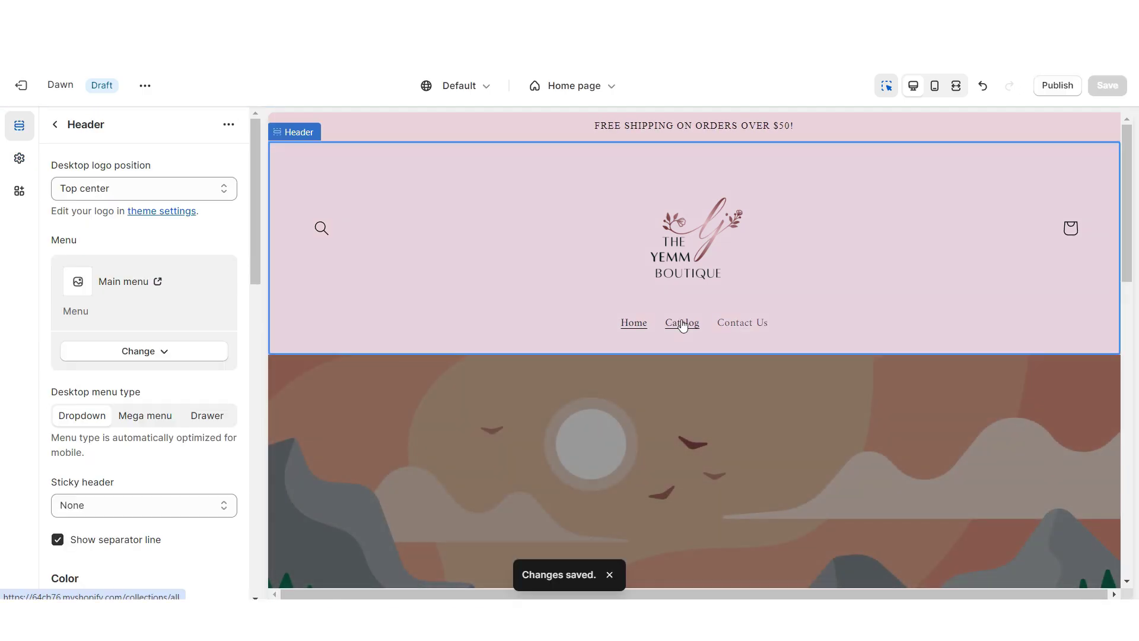
Preview the Catalog page and then the Contact Us page in the editor
{"action": "left_click", "coordinate": [681, 322]}
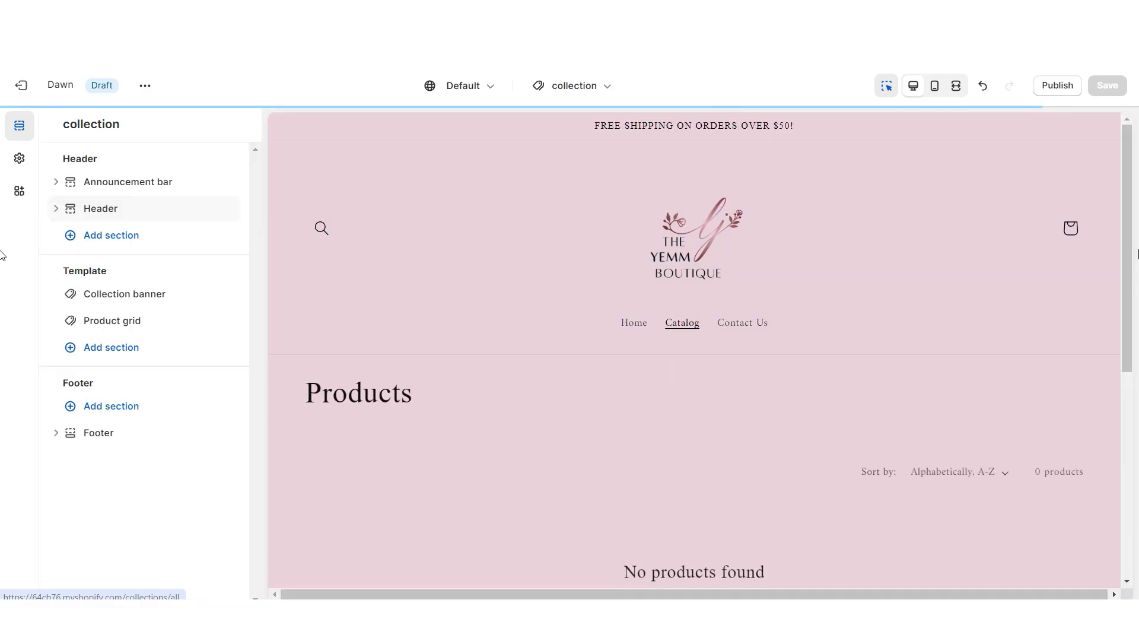
{"action": "left_click_drag", "start_coordinate": [1127, 139], "coordinate": [1127, 255]}
{"action": "scroll", "coordinate": [1126, 254], "scroll_direction": "down", "scroll_amount": 3}
{"action": "scroll", "coordinate": [694, 356], "scroll_direction": "up", "scroll_amount": 10}
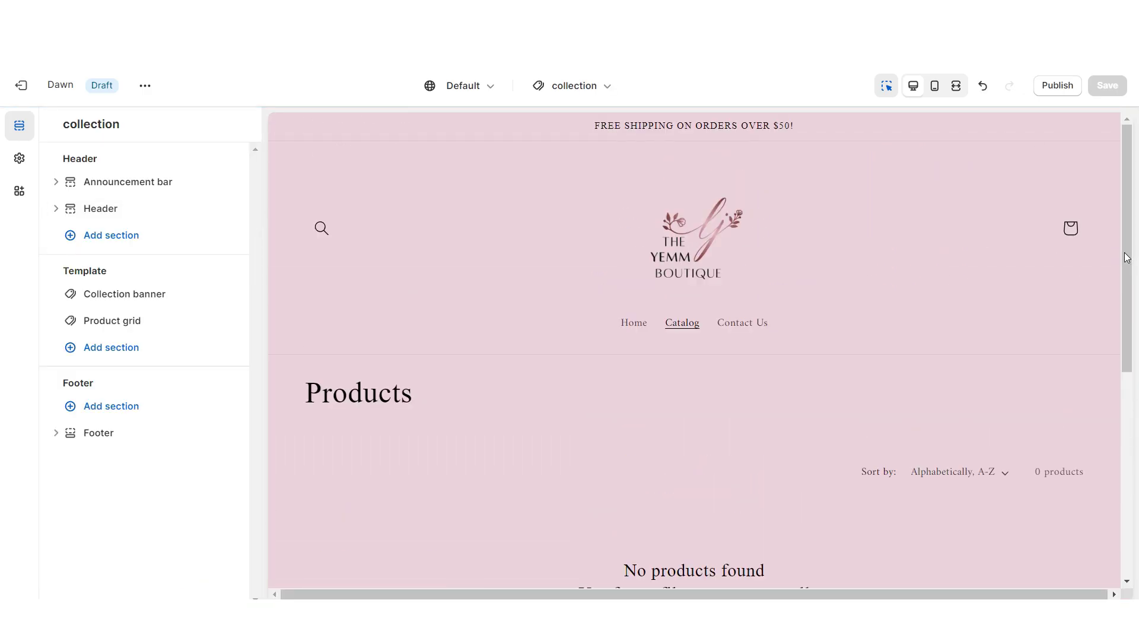
{"action": "left_click", "coordinate": [741, 323]}
{"action": "left_click", "coordinate": [741, 323]}
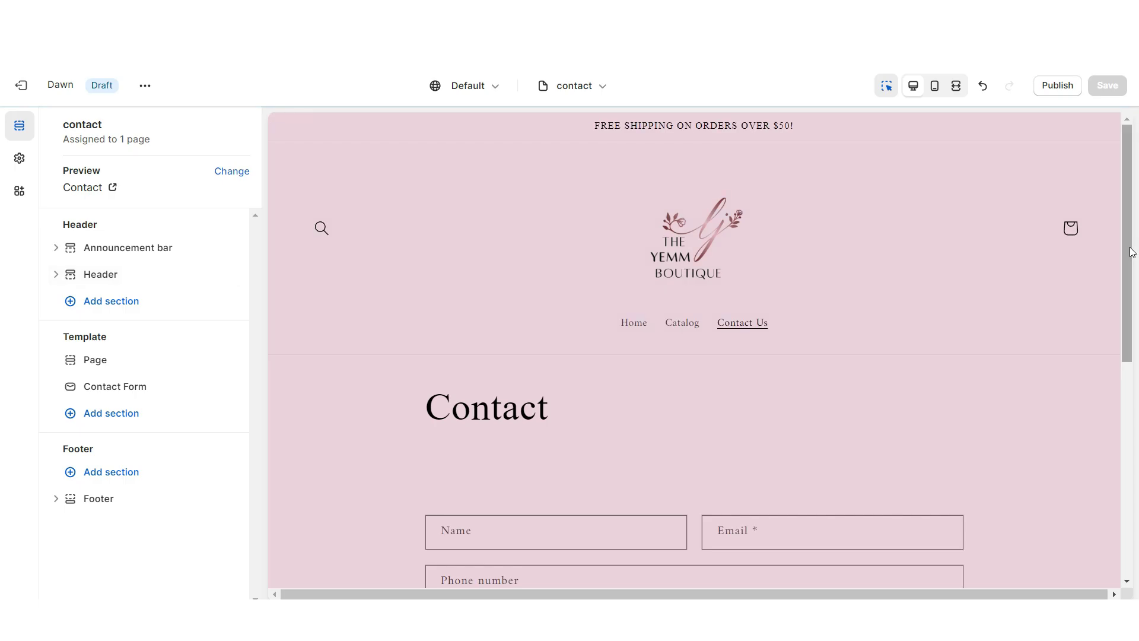
{"action": "scroll", "coordinate": [1126, 320], "scroll_direction": "down", "scroll_amount": 5}
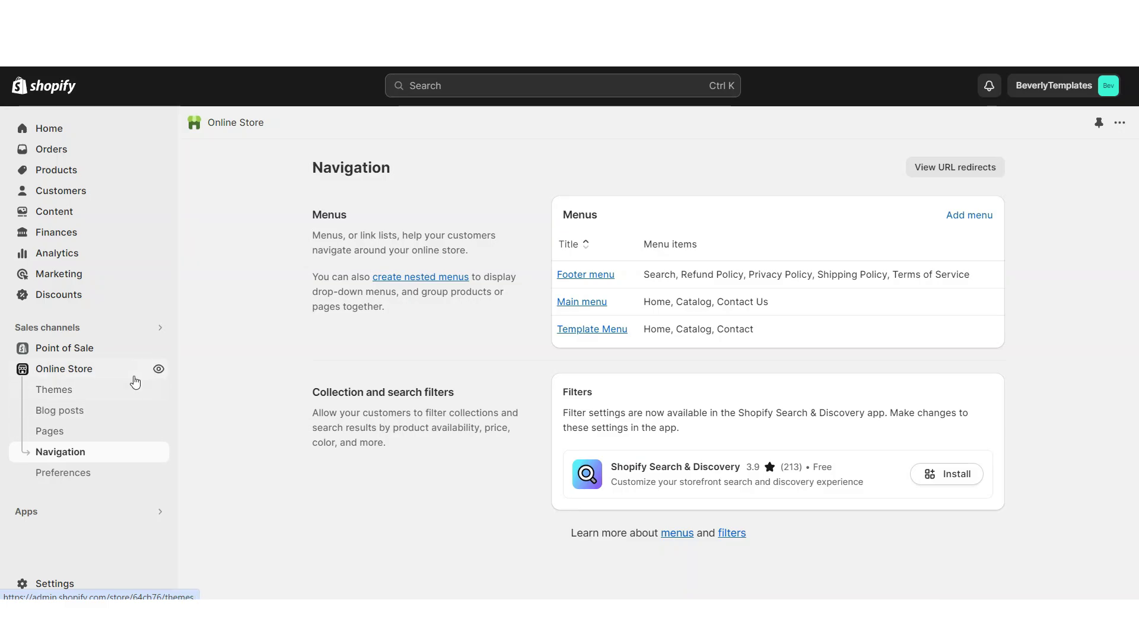
{"action": "left_click", "coordinate": [582, 302]}
{"action": "left_click", "coordinate": [694, 398]}
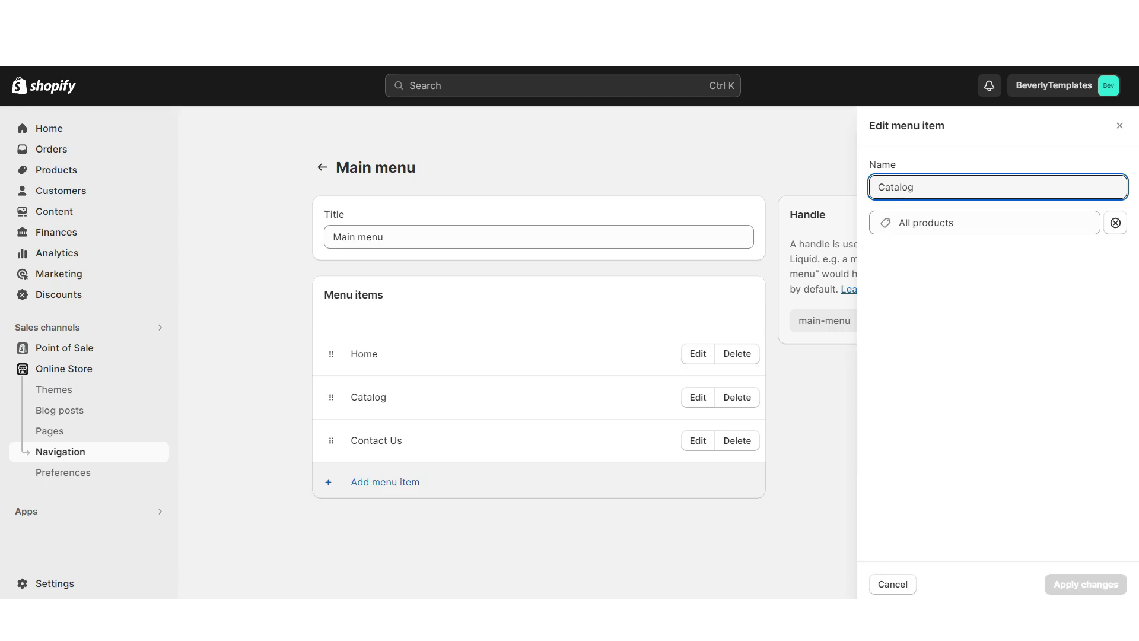
{"action": "left_click", "coordinate": [949, 223]}
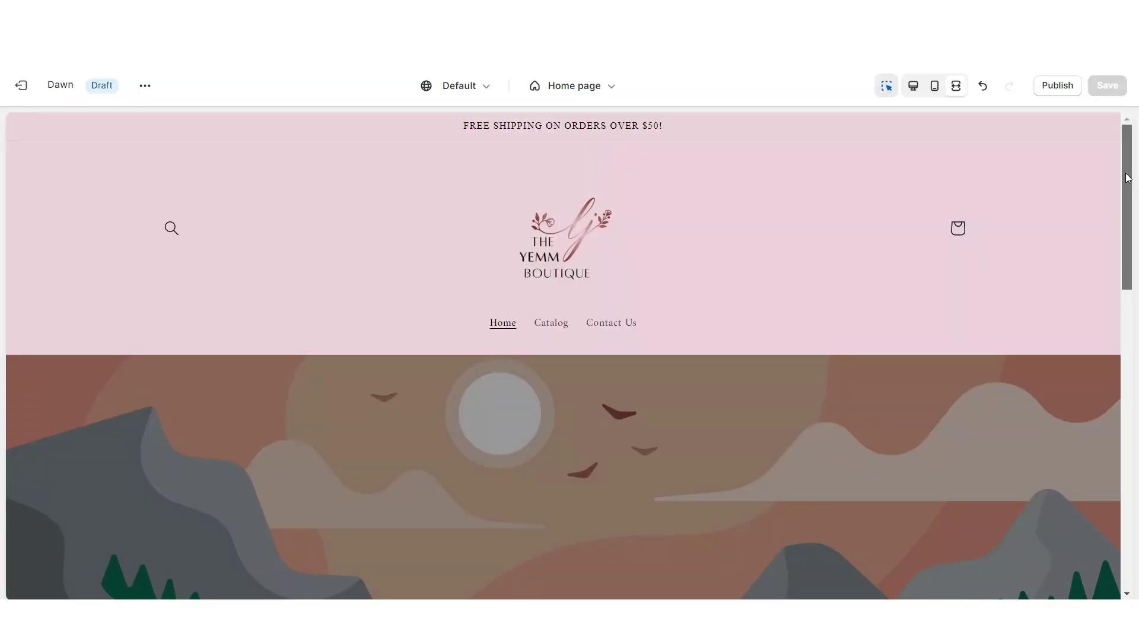
Remove the image banner's heading and turn off its dark image overlay
{"action": "left_click_drag", "start_coordinate": [1128, 196], "coordinate": [1126, 248]}
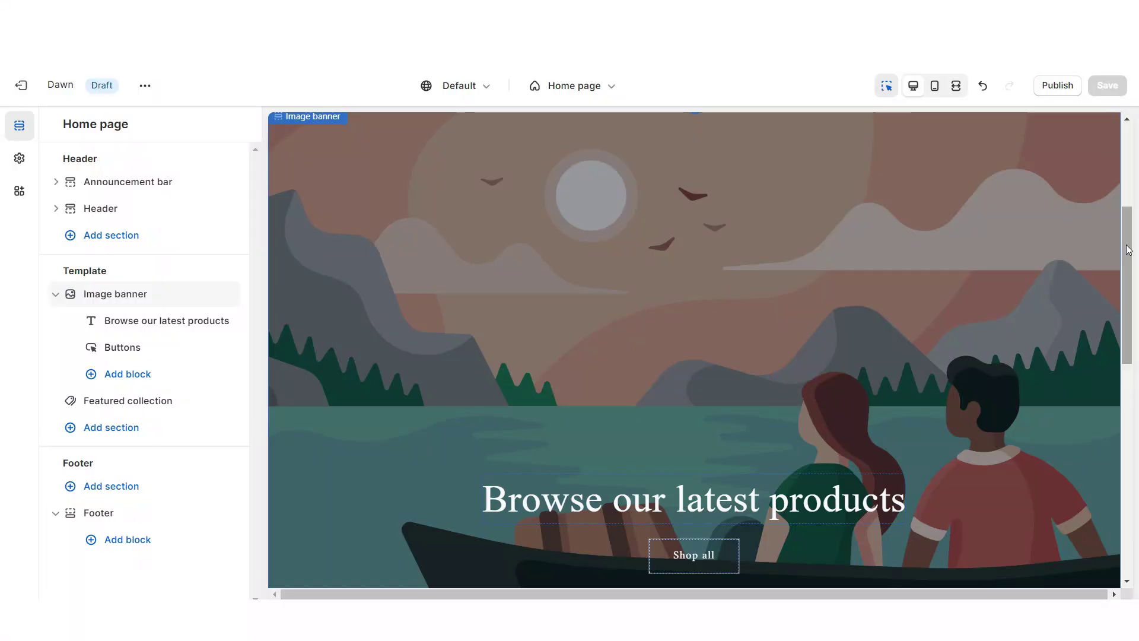
{"action": "left_click", "coordinate": [305, 171]}
{"action": "left_click", "coordinate": [525, 500]}
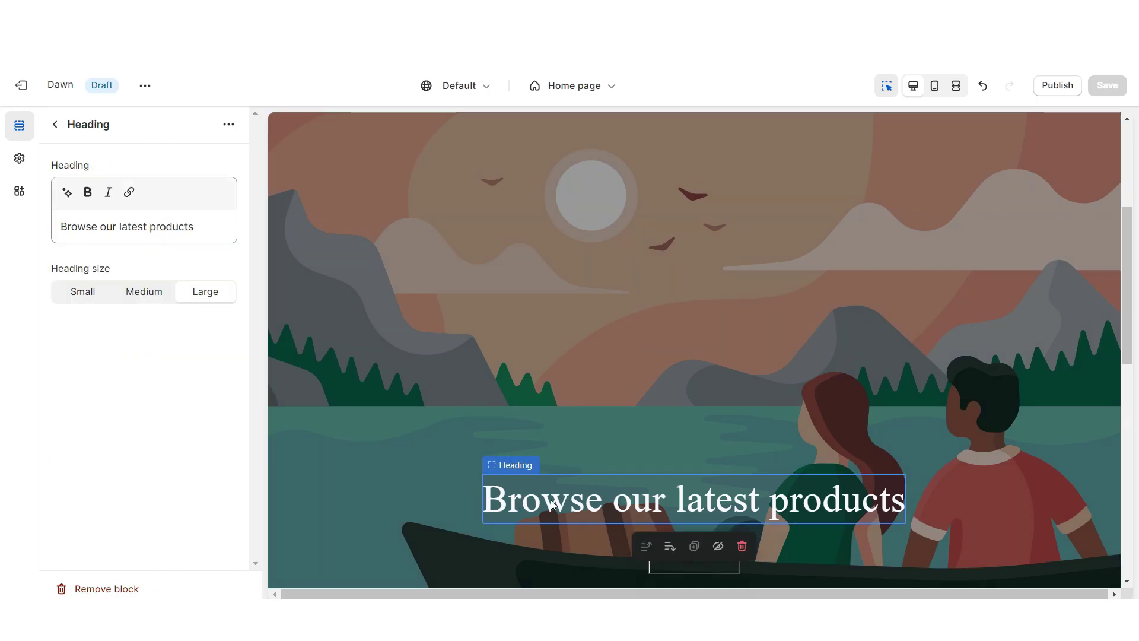
{"action": "left_click", "coordinate": [106, 588]}
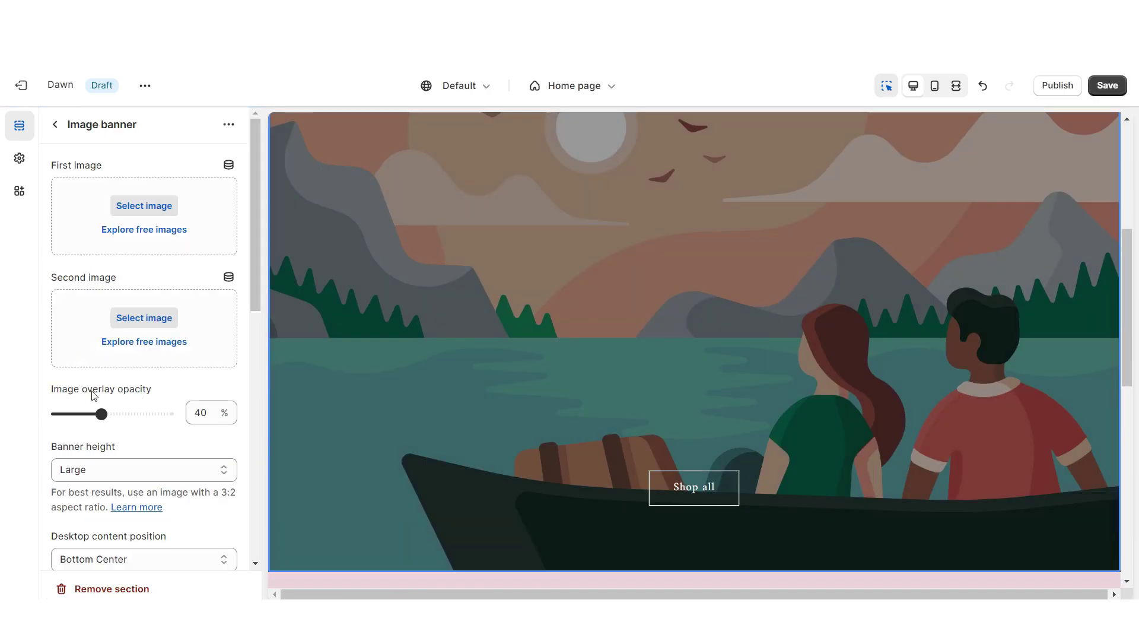
{"action": "left_click_drag", "start_coordinate": [37, 412], "coordinate": [69, 419]}
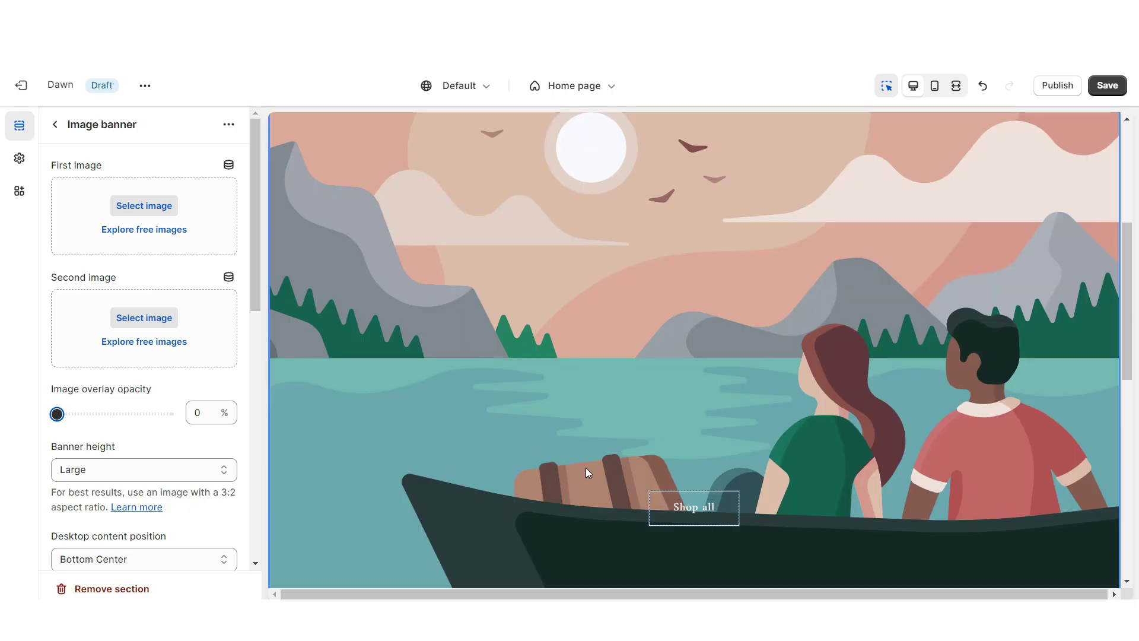
Bring up the Shop all button's First button link picker
{"action": "left_click", "coordinate": [693, 506]}
{"action": "left_click", "coordinate": [85, 170]}
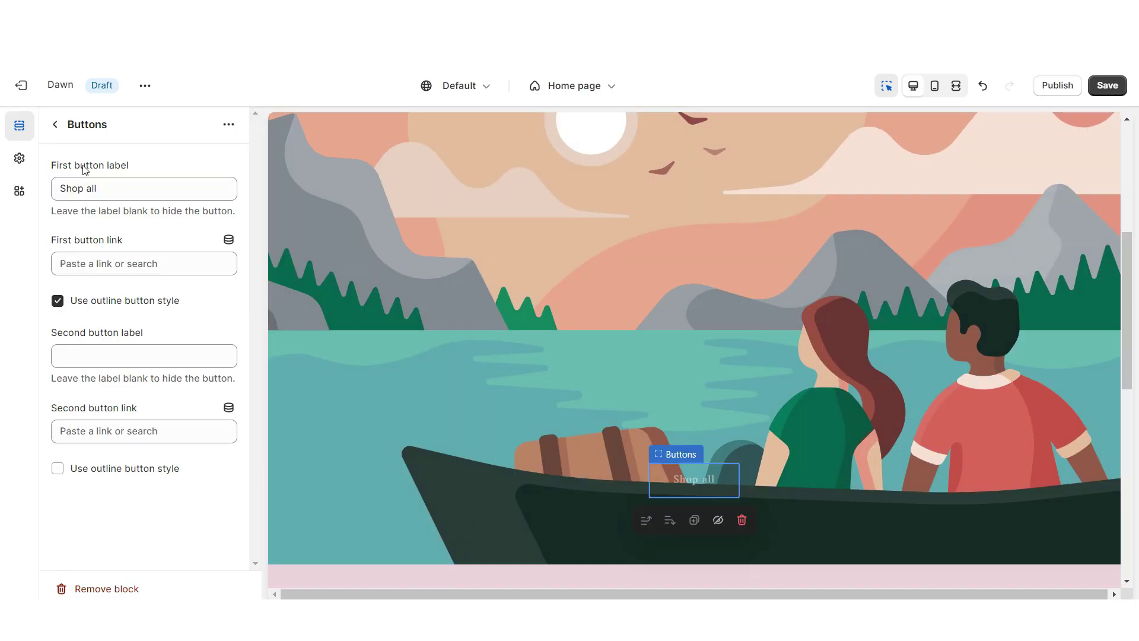
{"action": "left_click", "coordinate": [118, 264]}
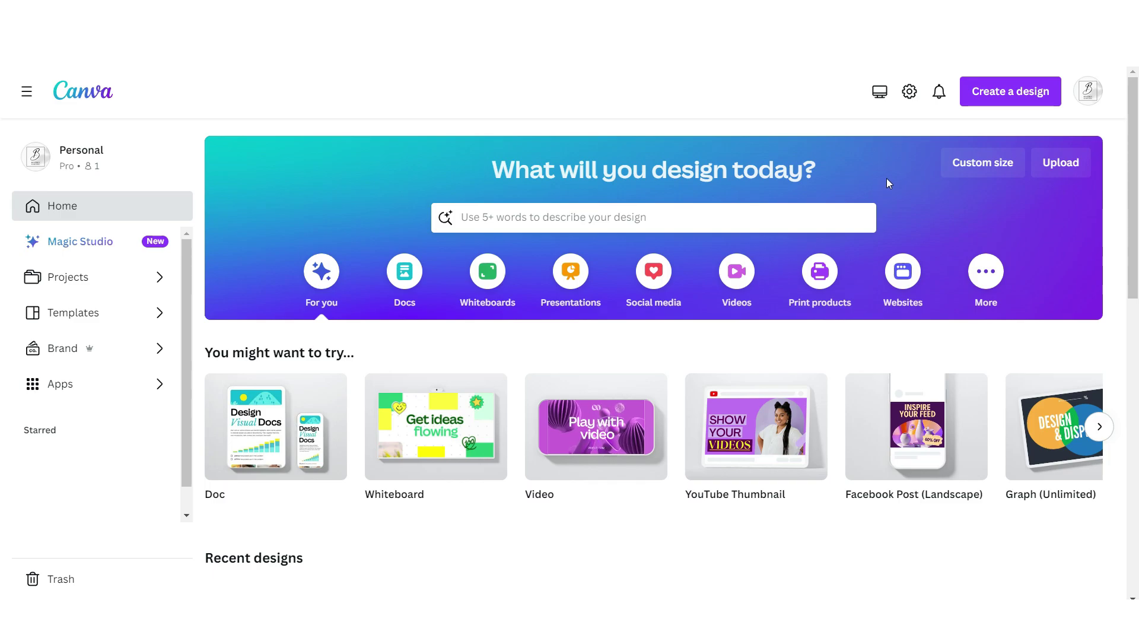
Create a 4320 × 2160 px Canva design with a pale pink #EBD9DF background
{"action": "left_click", "coordinate": [985, 166]}
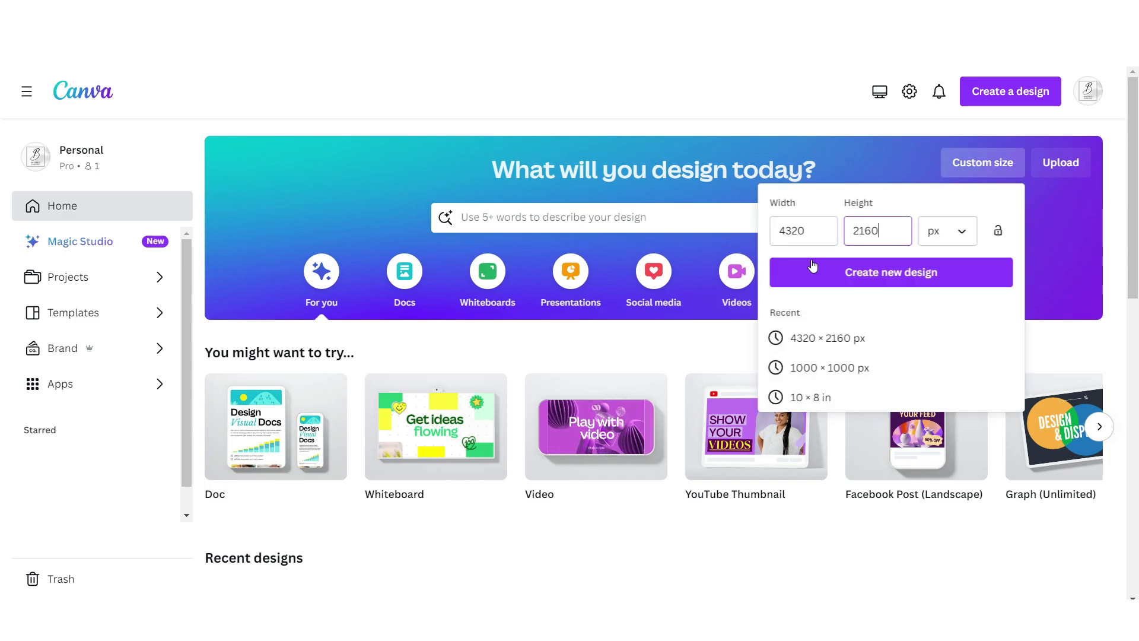
{"action": "left_click", "coordinate": [899, 274]}
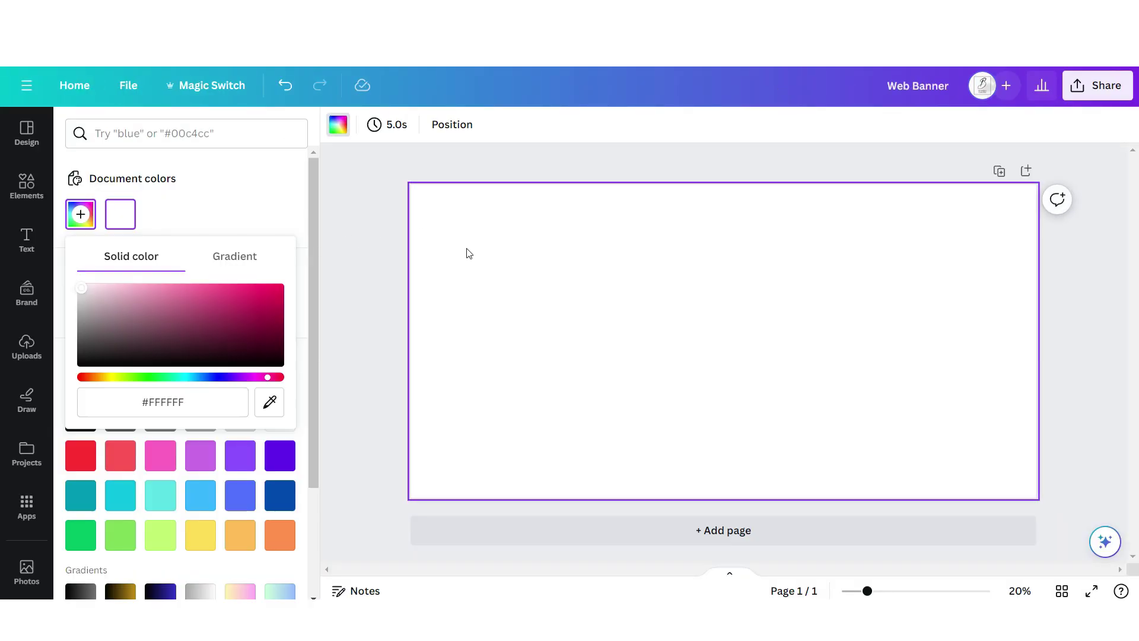
{"action": "left_click", "coordinate": [92, 290]}
Add a landscape photo frame, then duplicate, shrink and position smaller copies across the banner
{"action": "left_click", "coordinate": [16, 189]}
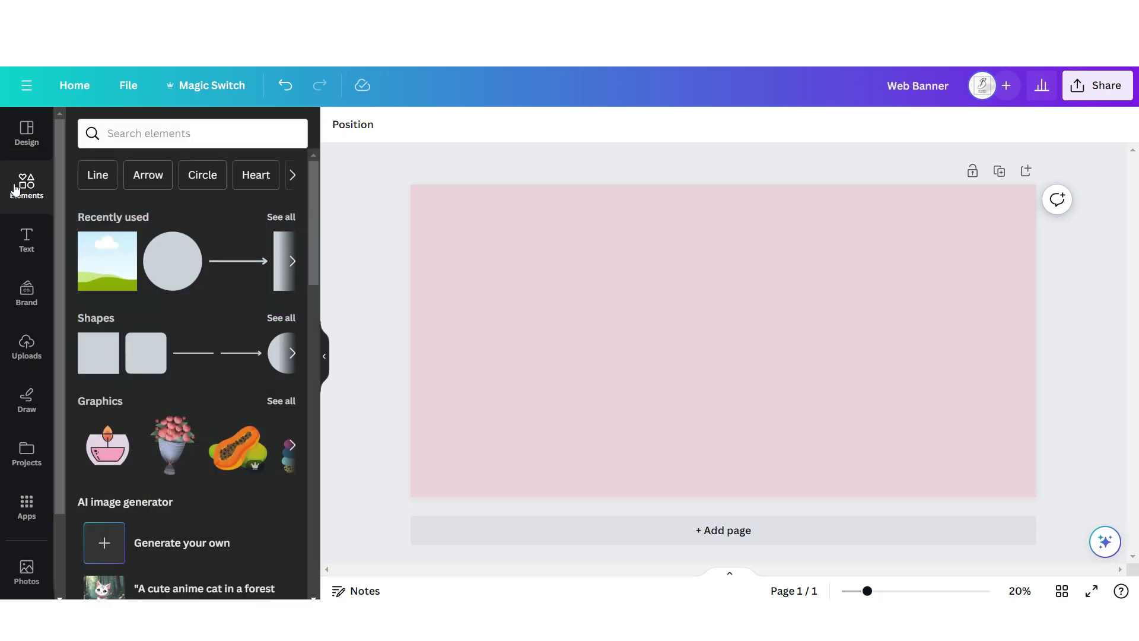
{"action": "left_click", "coordinate": [93, 364]}
{"action": "left_click", "coordinate": [430, 196]}
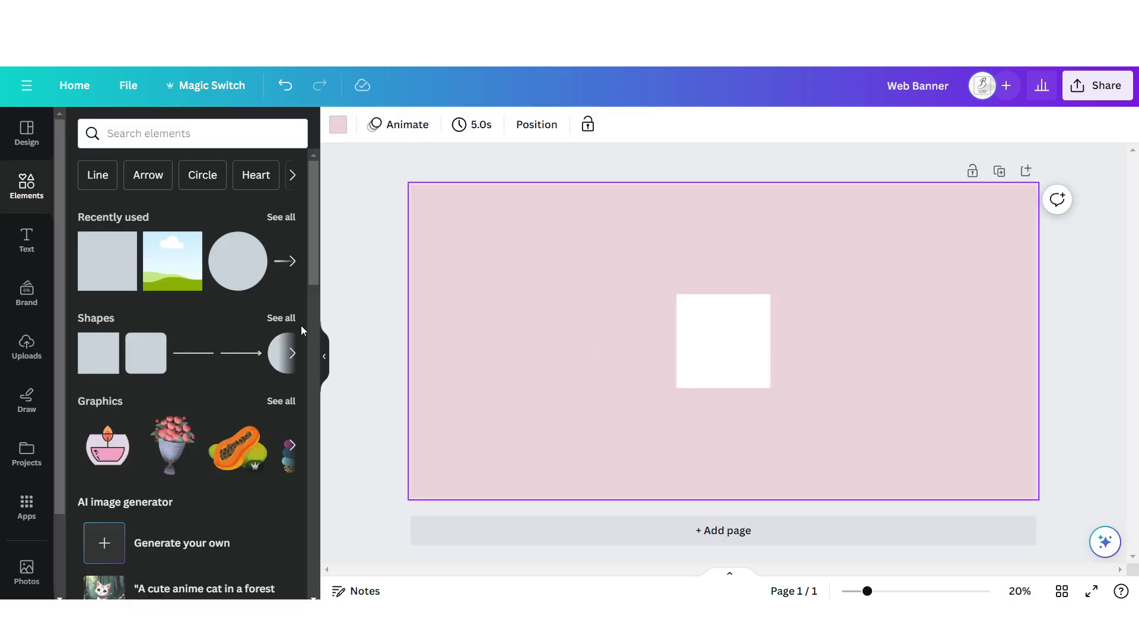
{"action": "scroll", "coordinate": [213, 384], "scroll_direction": "down", "scroll_amount": 10}
{"action": "left_click", "coordinate": [105, 450]}
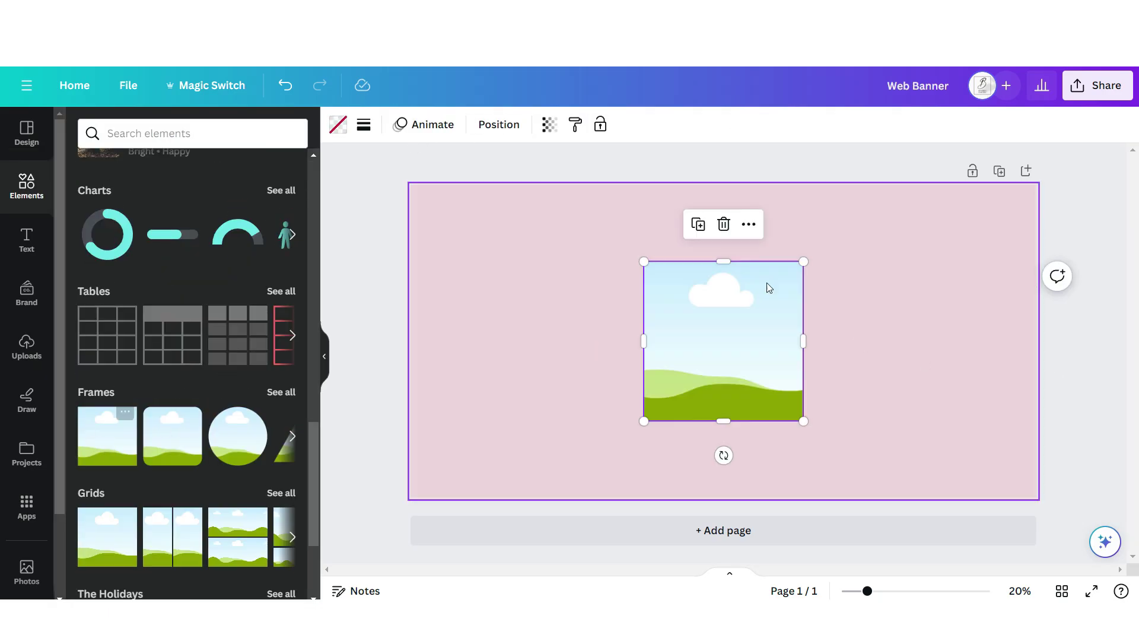
{"action": "left_click", "coordinate": [834, 209]}
{"action": "left_click_drag", "start_coordinate": [931, 243], "coordinate": [844, 330]}
{"action": "left_click_drag", "start_coordinate": [819, 368], "coordinate": [1035, 320]}
{"action": "key", "text": "ctrl+d"}
{"action": "key", "text": "ctrl+d"}
{"action": "key", "text": "ctrl+d"}
Drop the pink-dress photo into a frame and add a full-width rose-gold stripe along the bottom
{"action": "left_click", "coordinate": [27, 350]}
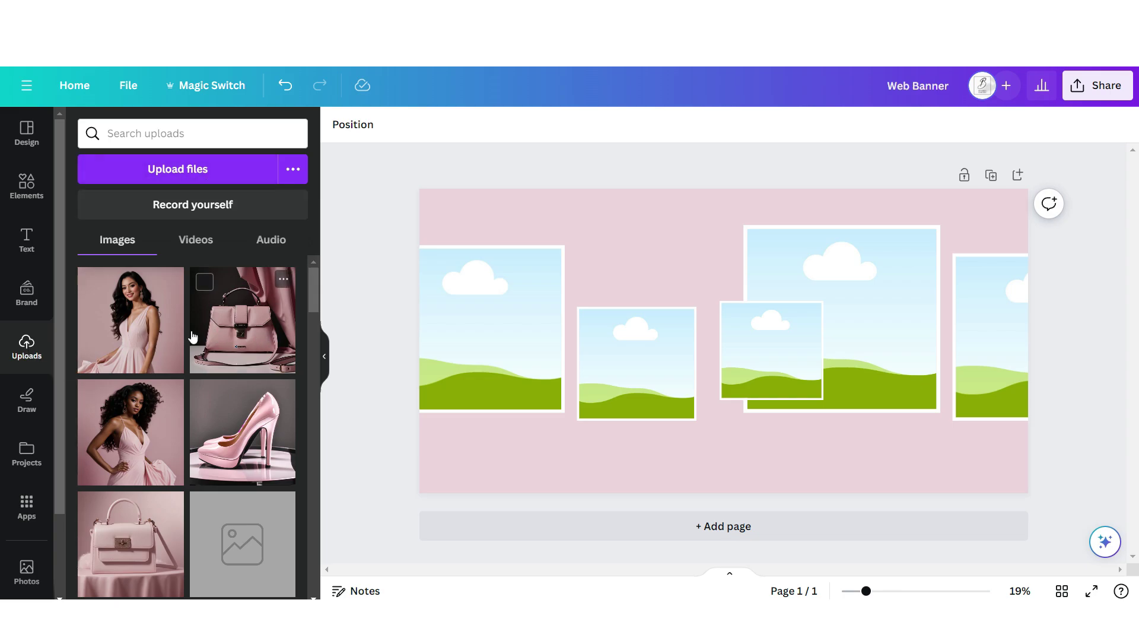
{"action": "left_click_drag", "start_coordinate": [131, 321], "coordinate": [750, 241]}
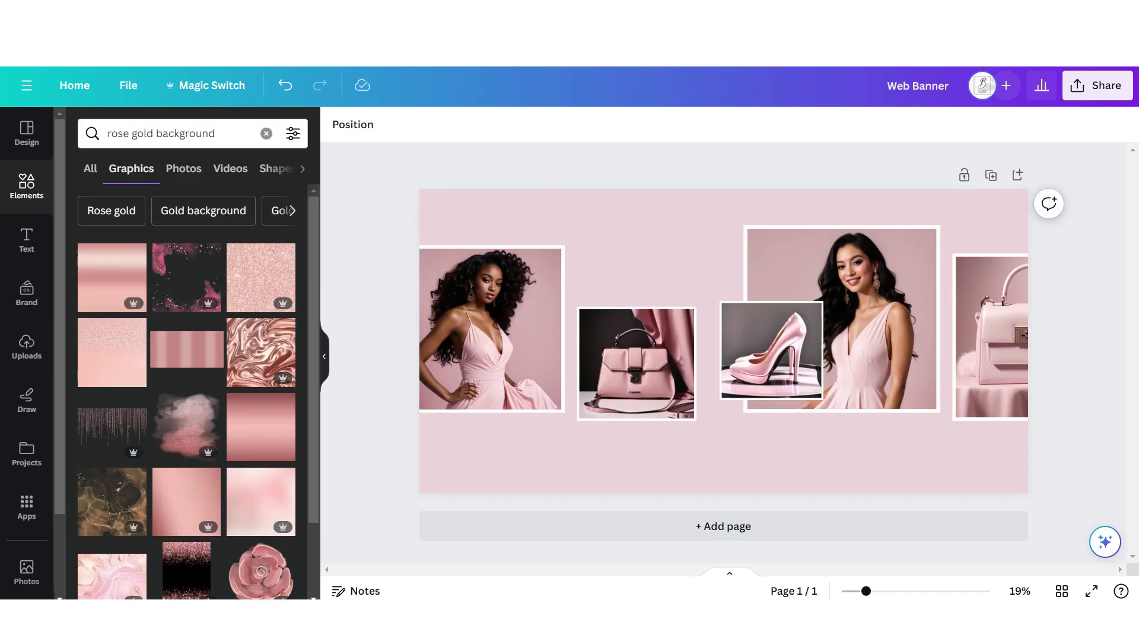
{"action": "left_click", "coordinate": [186, 349]}
{"action": "left_click_drag", "start_coordinate": [953, 223], "coordinate": [643, 376]}
{"action": "left_click_drag", "start_coordinate": [620, 415], "coordinate": [1028, 457]}
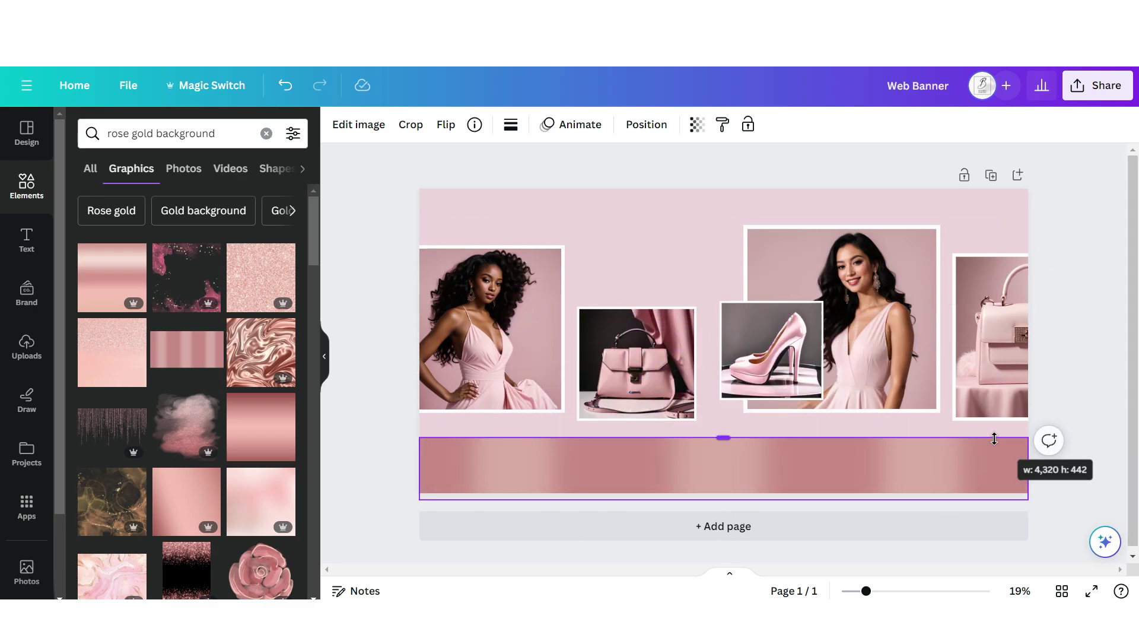
{"action": "left_click_drag", "start_coordinate": [723, 493], "coordinate": [723, 462]}
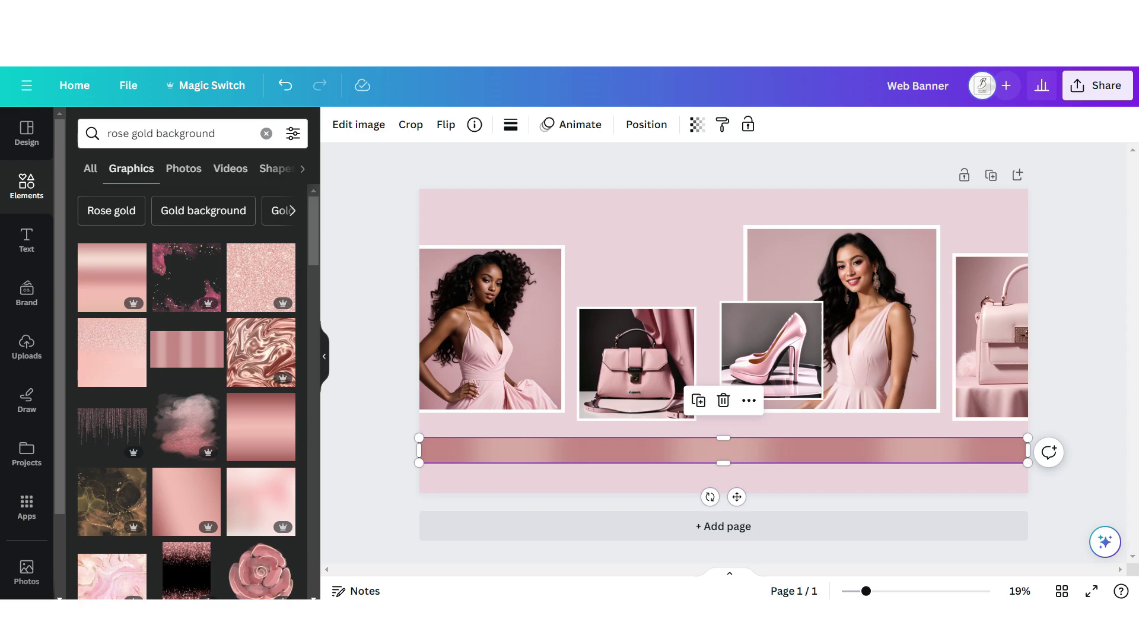
{"action": "key", "text": "ctrl+d"}
Move a stripe copy to the top edge and add 'Spring' in script and uppercase 'COLLECTION' in ALTA
{"action": "left_click_drag", "start_coordinate": [745, 509], "coordinate": [749, 238]}
{"action": "left_click", "coordinate": [27, 241]}
{"action": "left_click", "coordinate": [216, 399]}
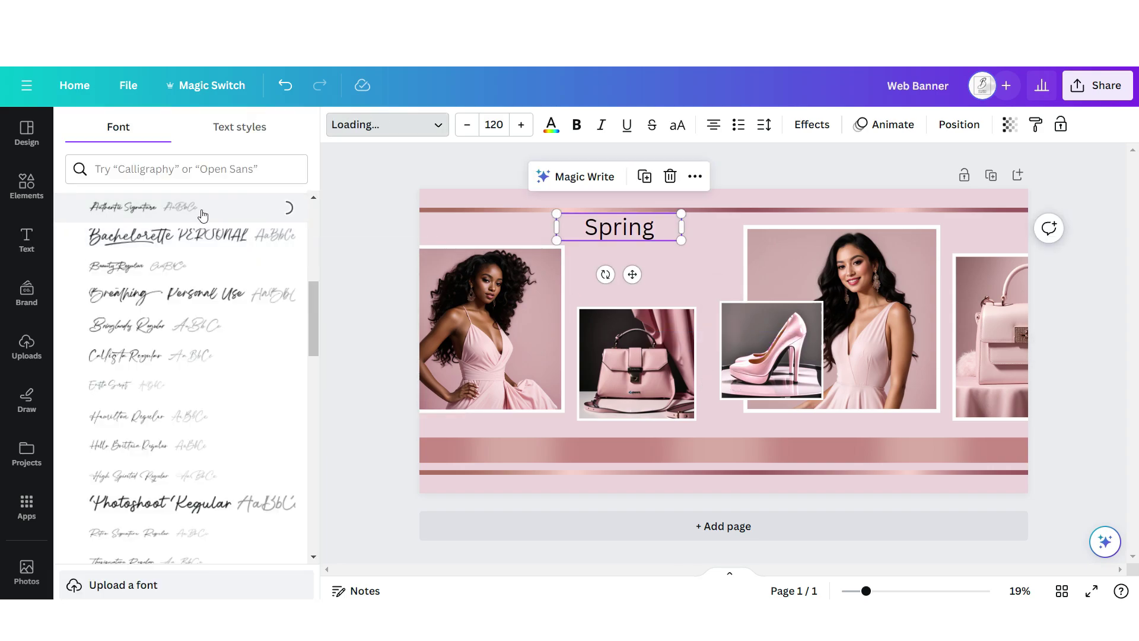
{"action": "left_click", "coordinate": [27, 240]}
{"action": "left_click", "coordinate": [140, 402]}
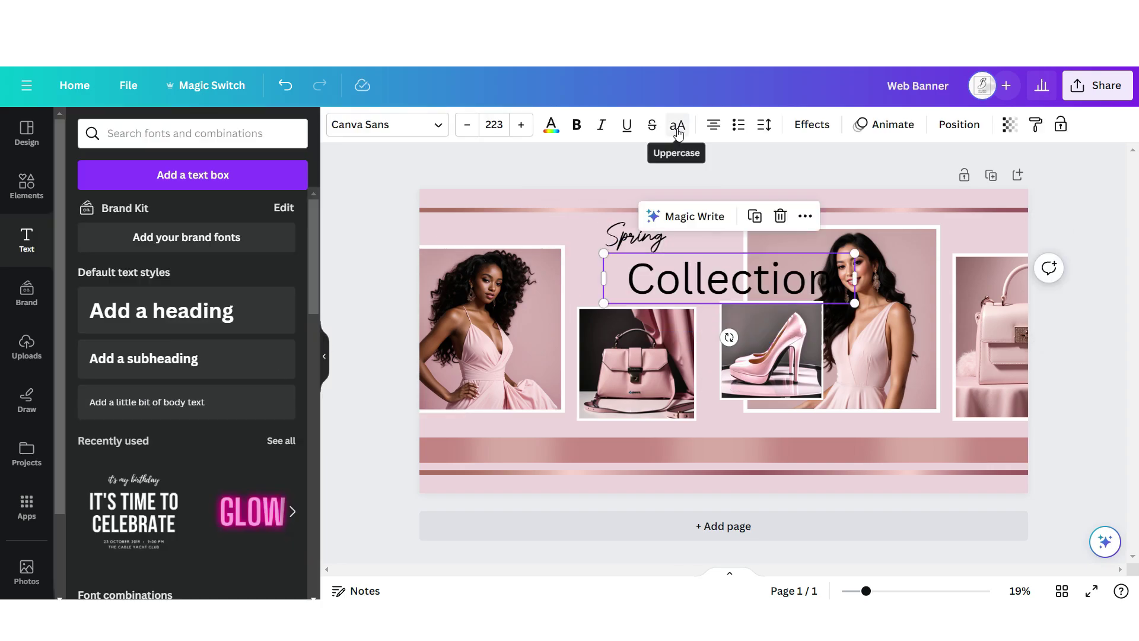
{"action": "left_click", "coordinate": [676, 130]}
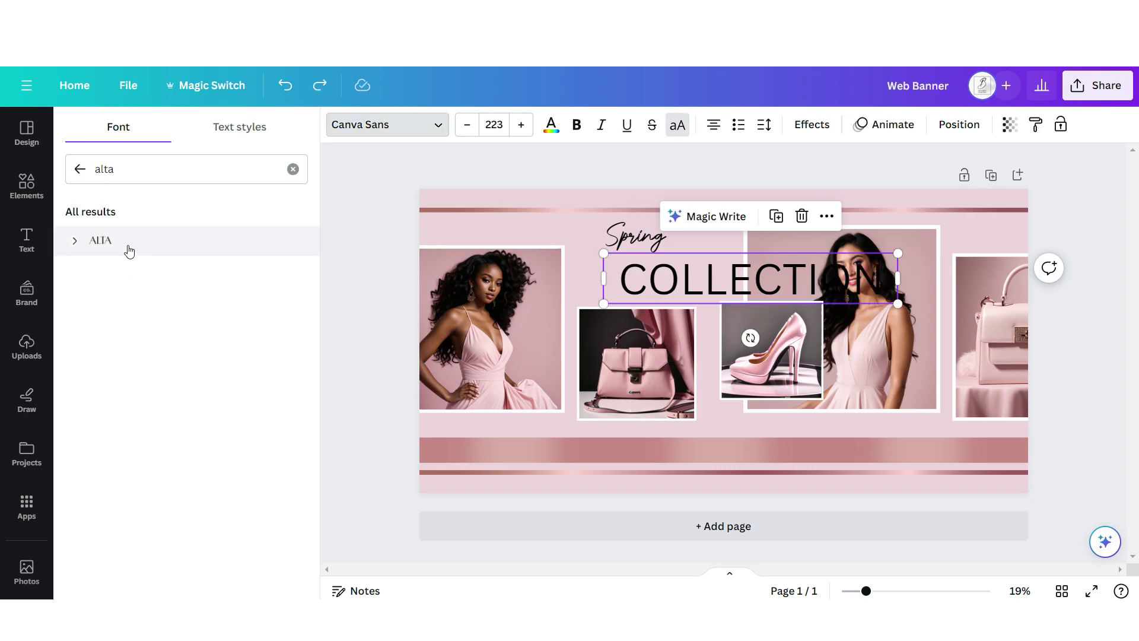
{"action": "left_click", "coordinate": [132, 248]}
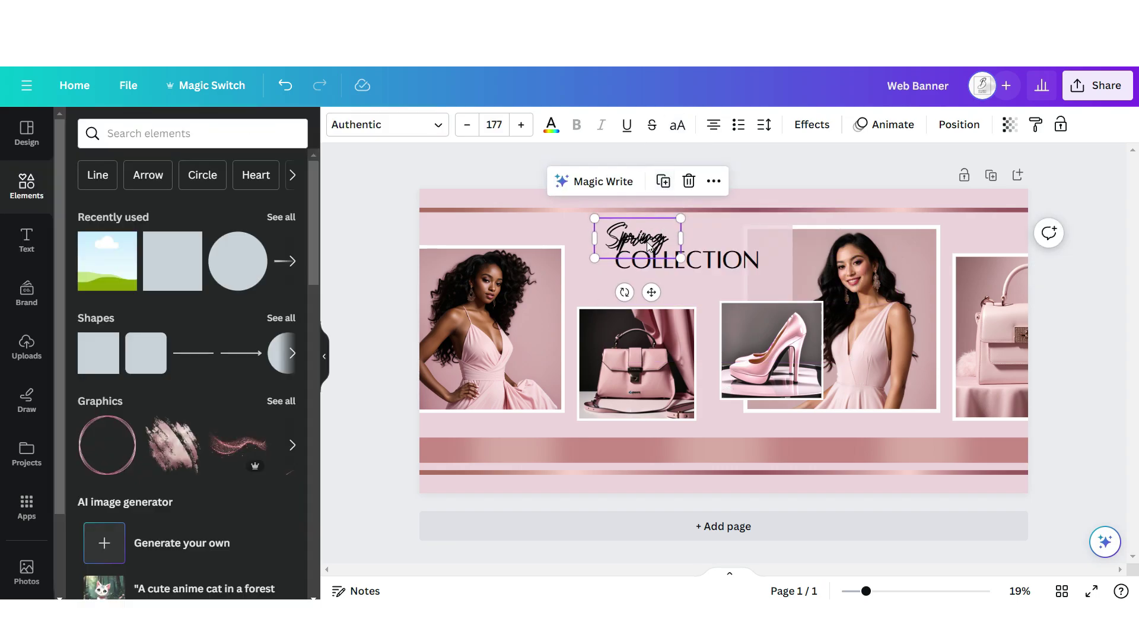
Place a copied text line below COLLECTION and download the banner as a PNG
{"action": "left_click_drag", "start_coordinate": [649, 246], "coordinate": [673, 296]}
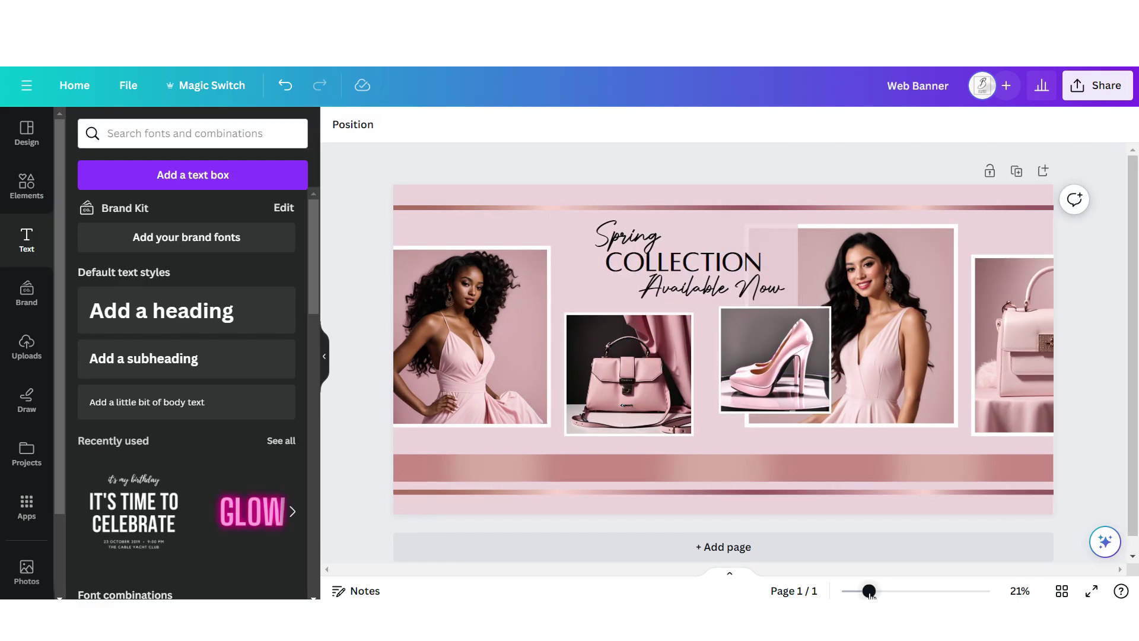
{"action": "left_click_drag", "start_coordinate": [869, 590], "coordinate": [871, 591]}
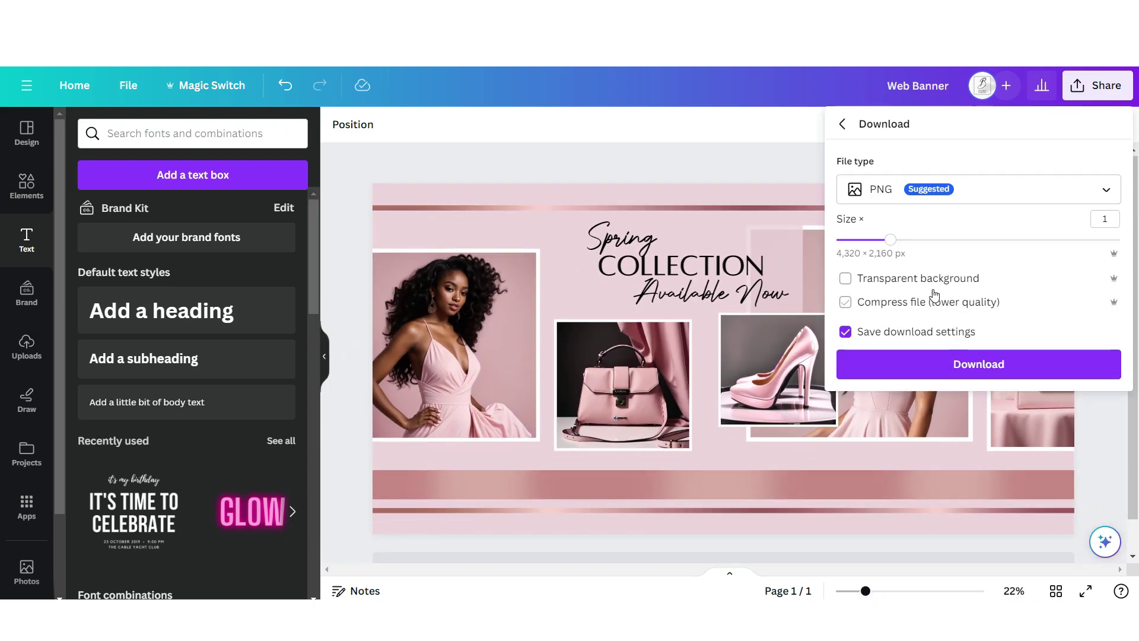
{"action": "left_click", "coordinate": [955, 364]}
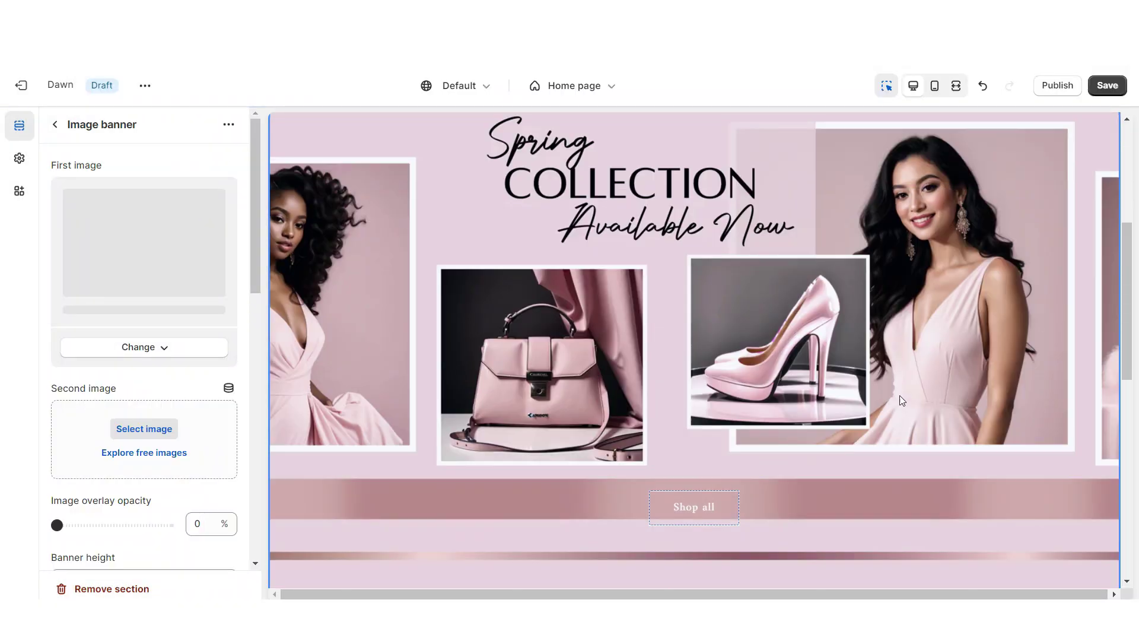
Open the image banner's Shop all button settings to set its link
{"action": "left_click", "coordinate": [694, 507]}
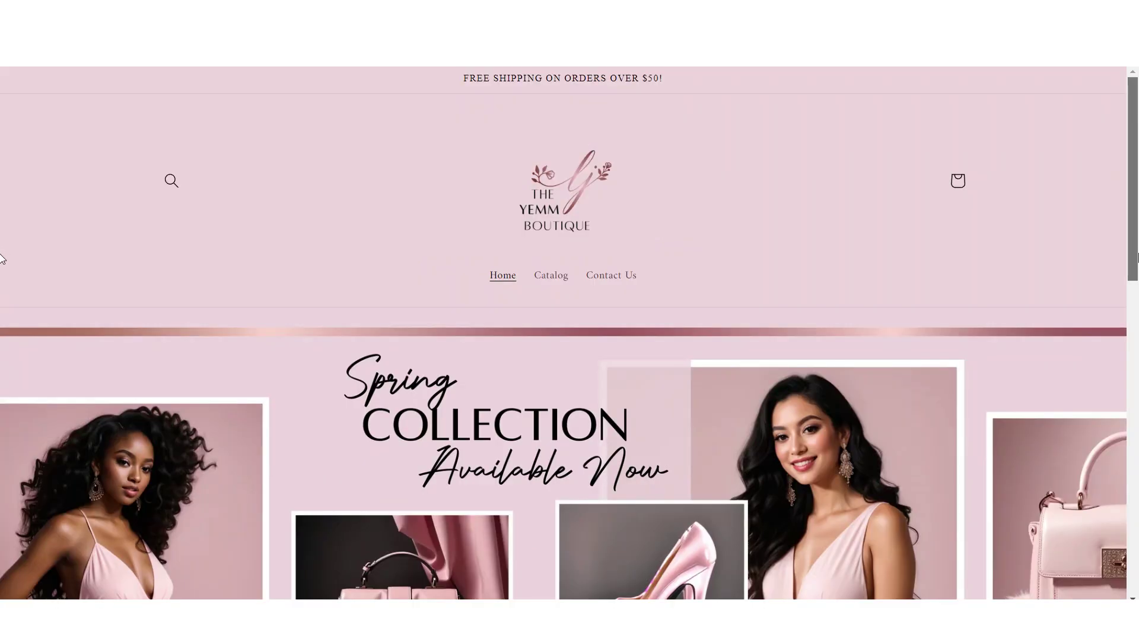
{"action": "left_click_drag", "start_coordinate": [1137, 258], "coordinate": [1137, 321]}
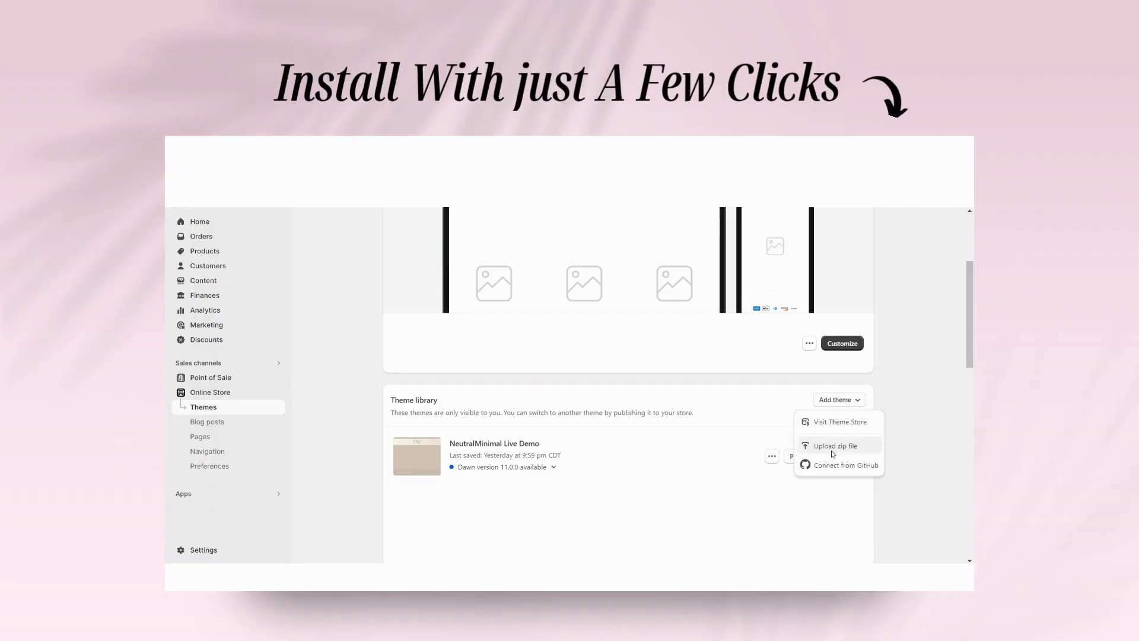
{"action": "left_click", "coordinate": [839, 445]}
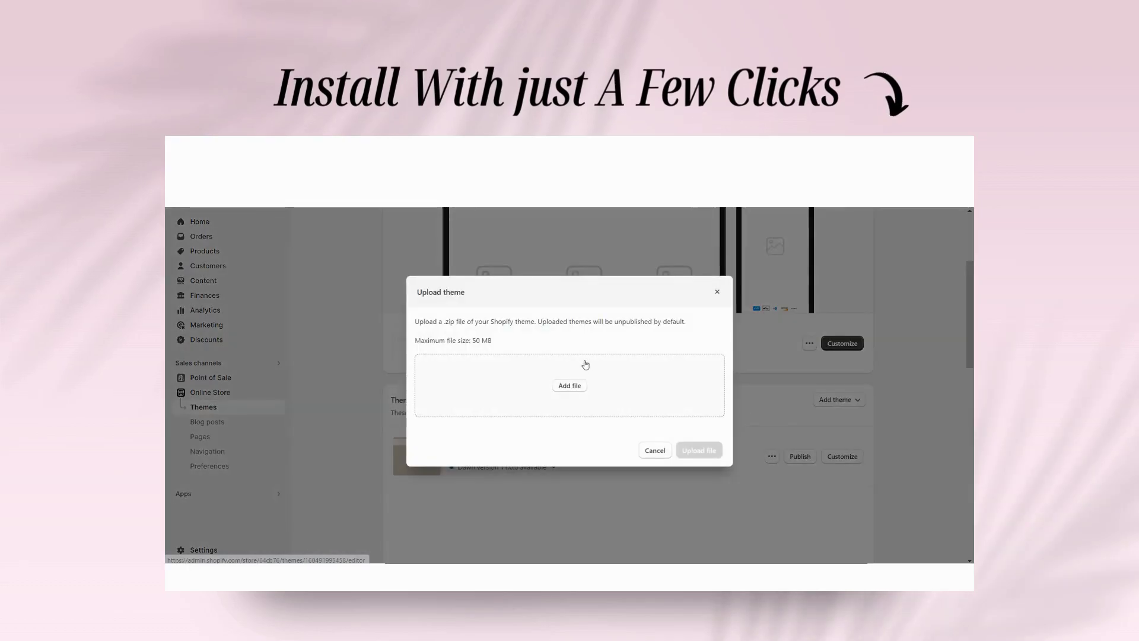
{"action": "left_click", "coordinate": [564, 381]}
{"action": "left_click", "coordinate": [398, 250]}
{"action": "left_click", "coordinate": [608, 536]}
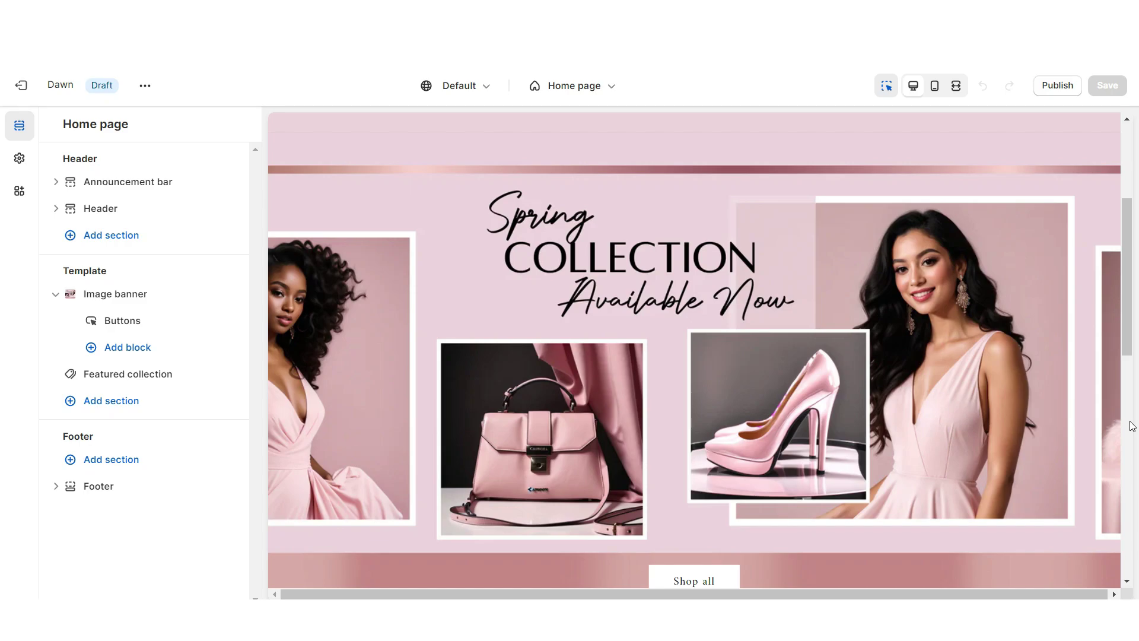
Change the Featured collection heading to 'WHAT OTHERS ARE ADMIRING ♡' and review its settings
{"action": "scroll", "coordinate": [872, 416], "scroll_direction": "down", "scroll_amount": 8}
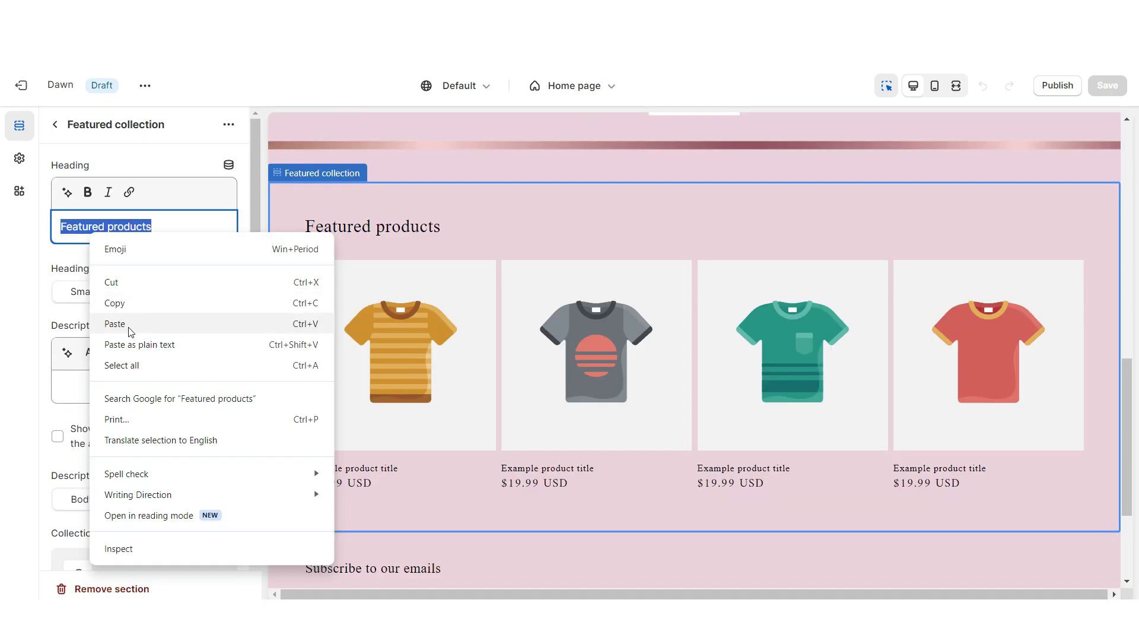
{"action": "left_click", "coordinate": [127, 323]}
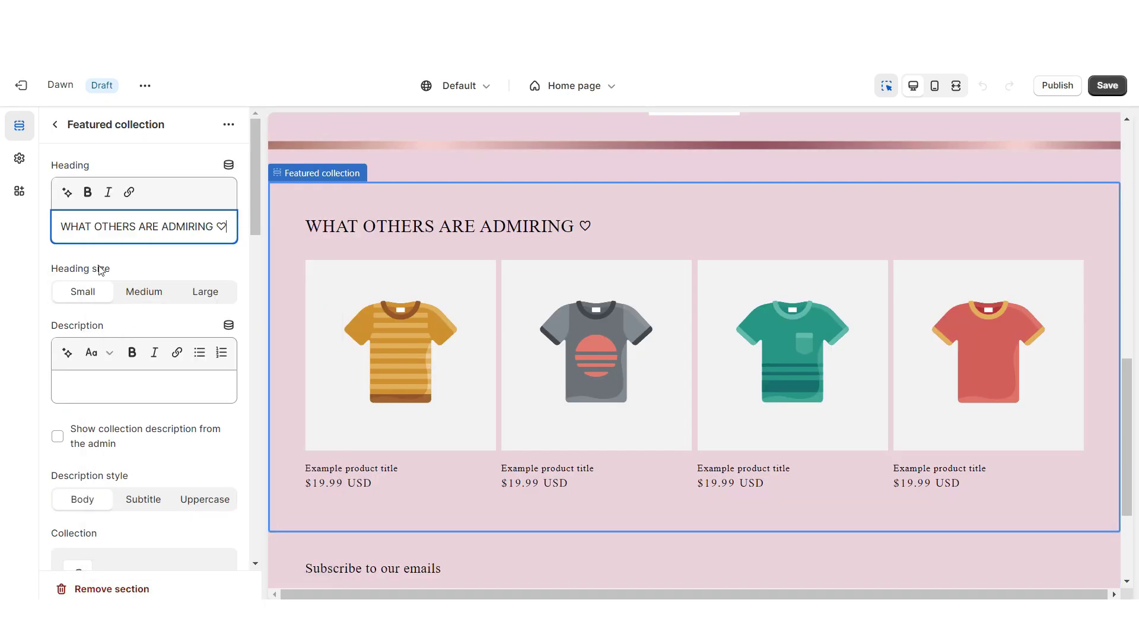
{"action": "scroll", "coordinate": [114, 323], "scroll_direction": "down", "scroll_amount": 10}
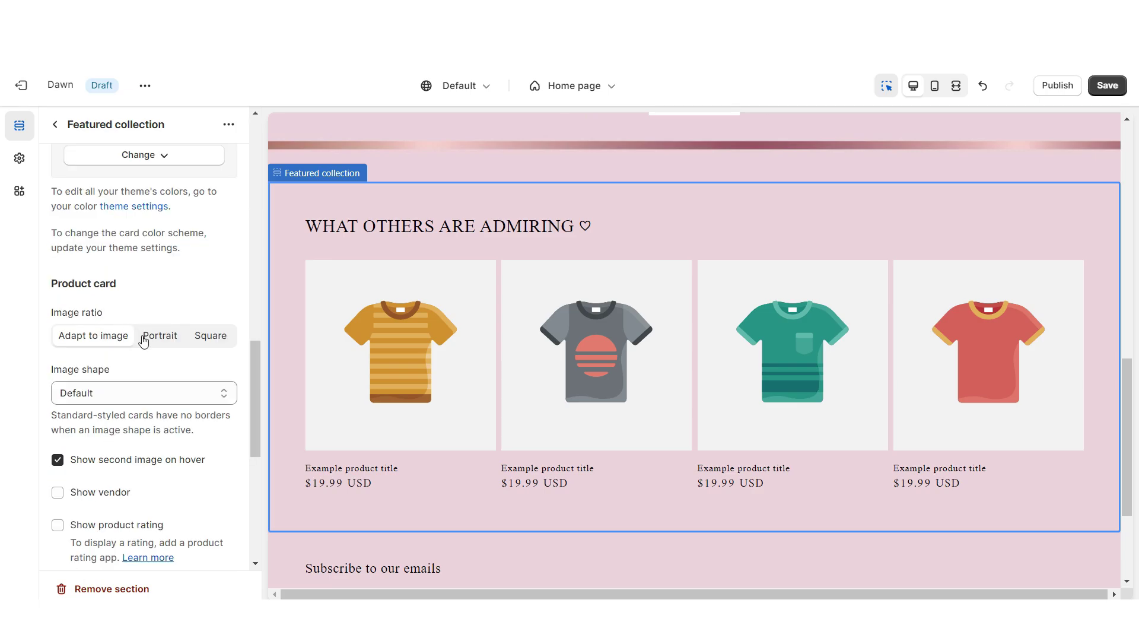
{"action": "scroll", "coordinate": [116, 401], "scroll_direction": "up", "scroll_amount": 5}
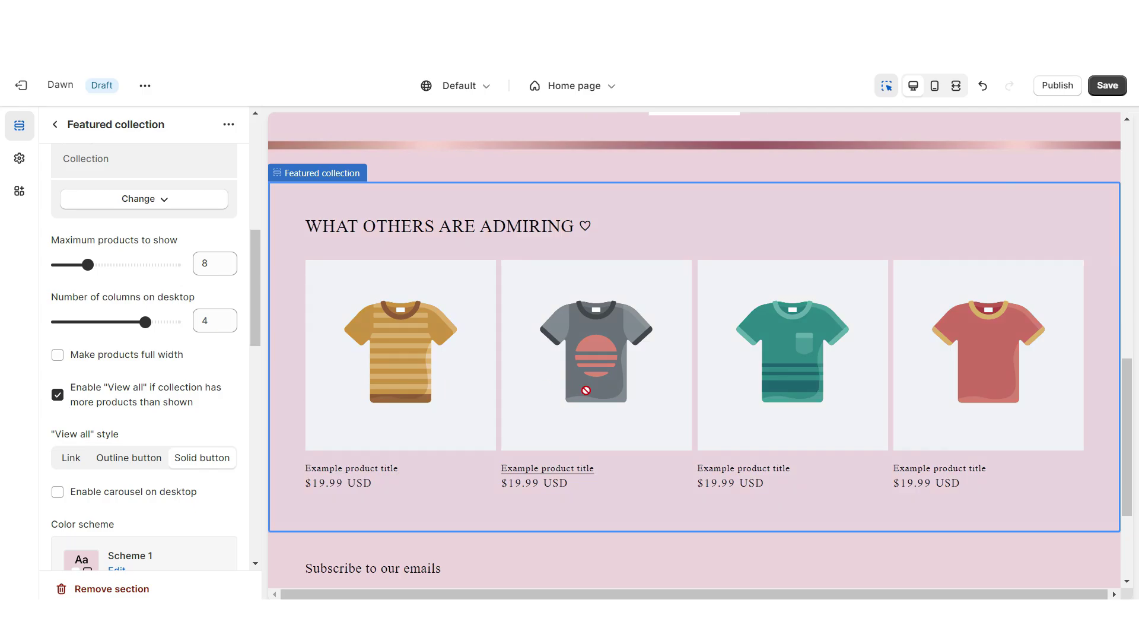
{"action": "scroll", "coordinate": [182, 368], "scroll_direction": "up", "scroll_amount": 3}
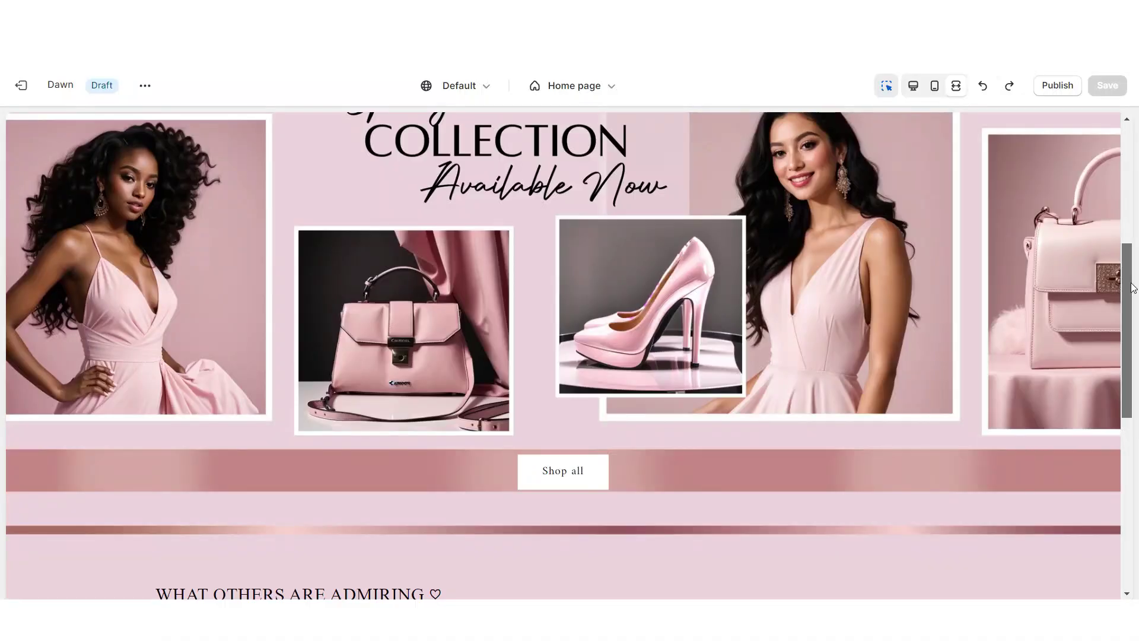
Scroll below the Multicolumn section and bring up the list of 17 available sections
{"action": "scroll", "coordinate": [1, 409], "scroll_direction": "down", "scroll_amount": 5}
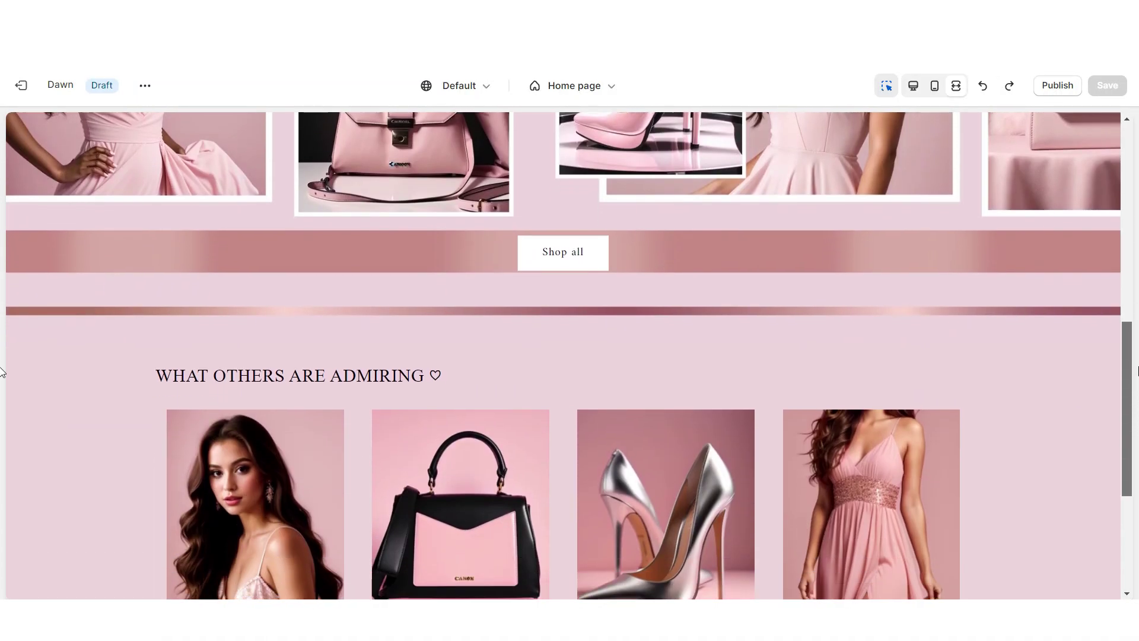
{"action": "scroll", "coordinate": [2, 409], "scroll_direction": "down", "scroll_amount": 2}
{"action": "scroll", "coordinate": [2, 433], "scroll_direction": "up", "scroll_amount": 1}
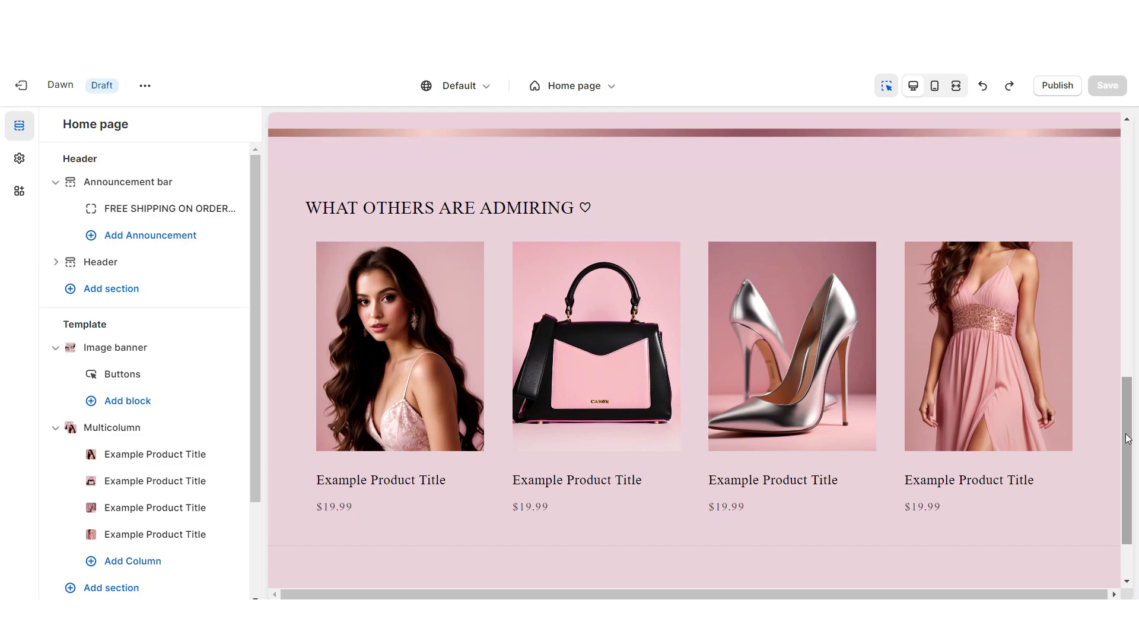
{"action": "scroll", "coordinate": [1127, 438], "scroll_direction": "down", "scroll_amount": 2}
{"action": "left_click", "coordinate": [693, 457]}
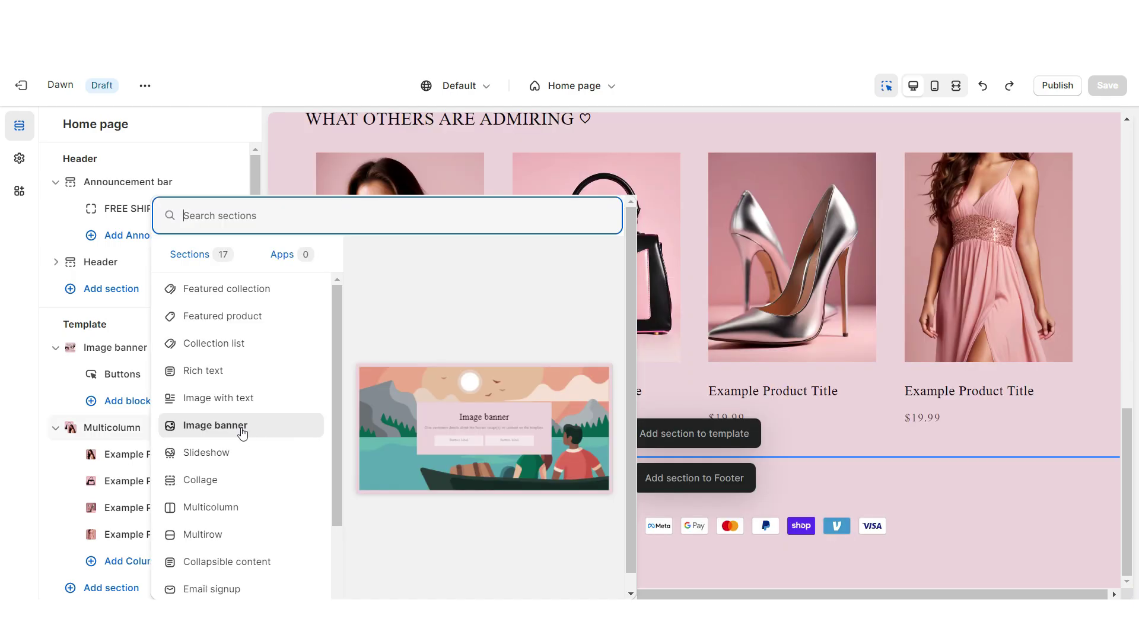
Add an image banner with the mobile content container hidden and colour Scheme 3
{"action": "left_click", "coordinate": [215, 425]}
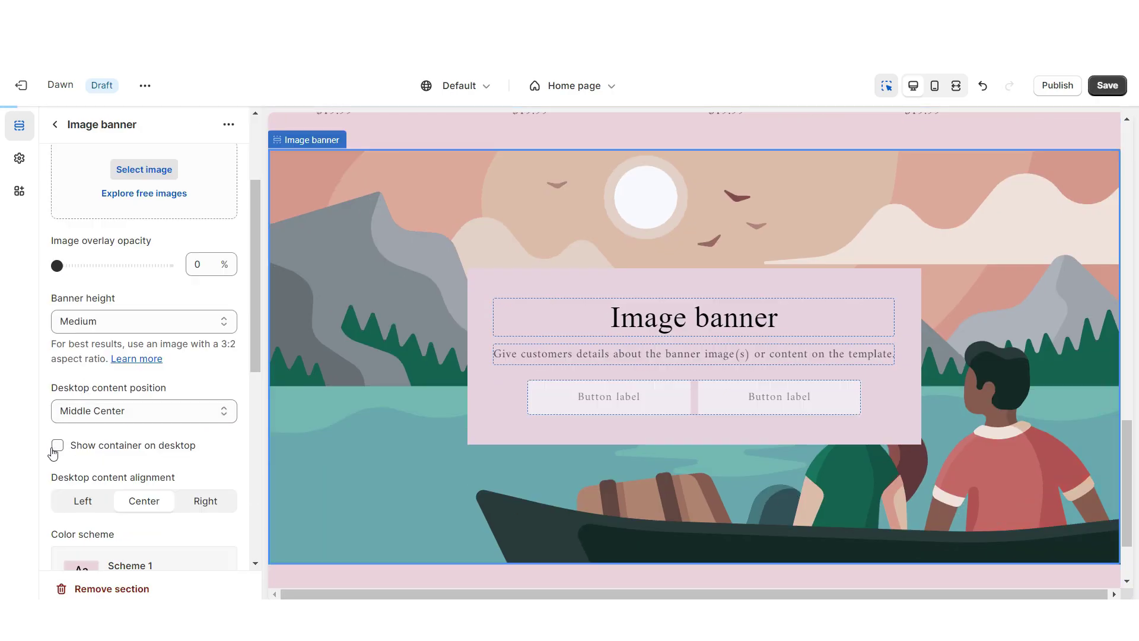
{"action": "scroll", "coordinate": [54, 457], "scroll_direction": "down", "scroll_amount": 8}
{"action": "left_click", "coordinate": [57, 463]}
{"action": "left_click", "coordinate": [138, 313]}
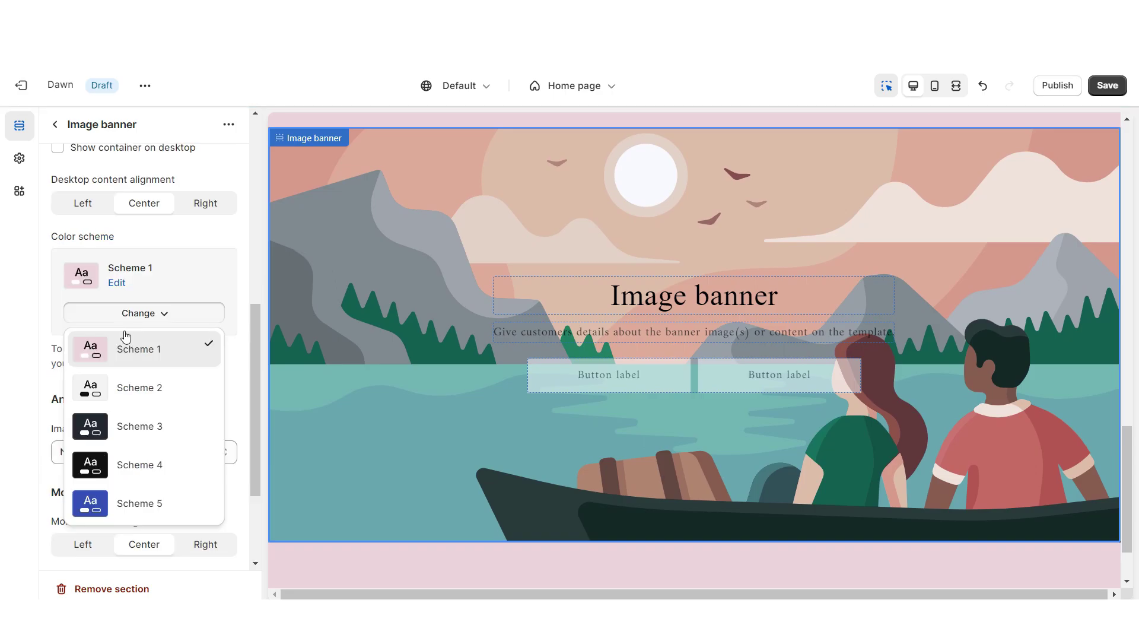
{"action": "left_click", "coordinate": [152, 426]}
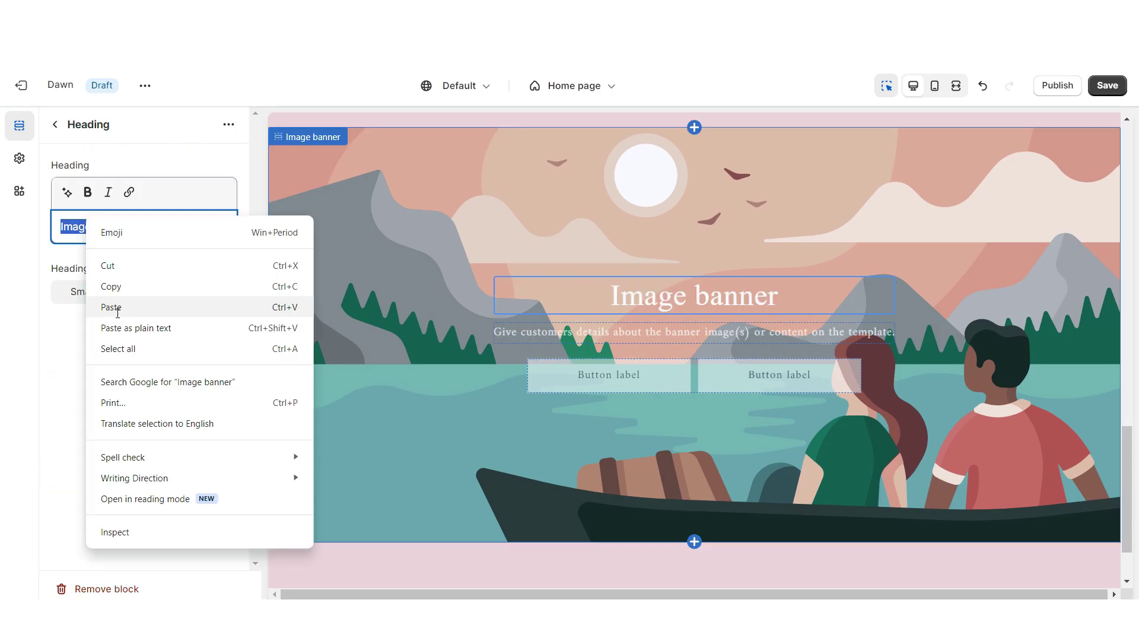
Paste the ABOUT OUR BRAND heading and brand paragraph, clear the second button label, and choose a new background image
{"action": "left_click", "coordinate": [161, 306]}
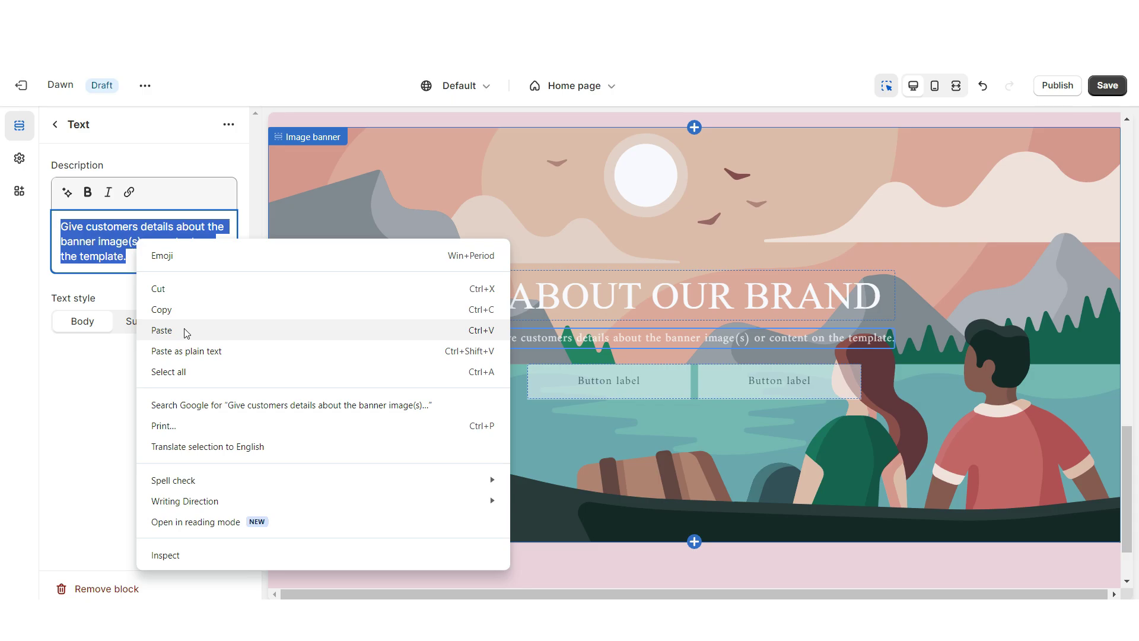
{"action": "left_click", "coordinate": [178, 330]}
{"action": "left_click", "coordinate": [108, 361]}
{"action": "key", "text": "ctrl+a"}
{"action": "key", "text": "BackSpace"}
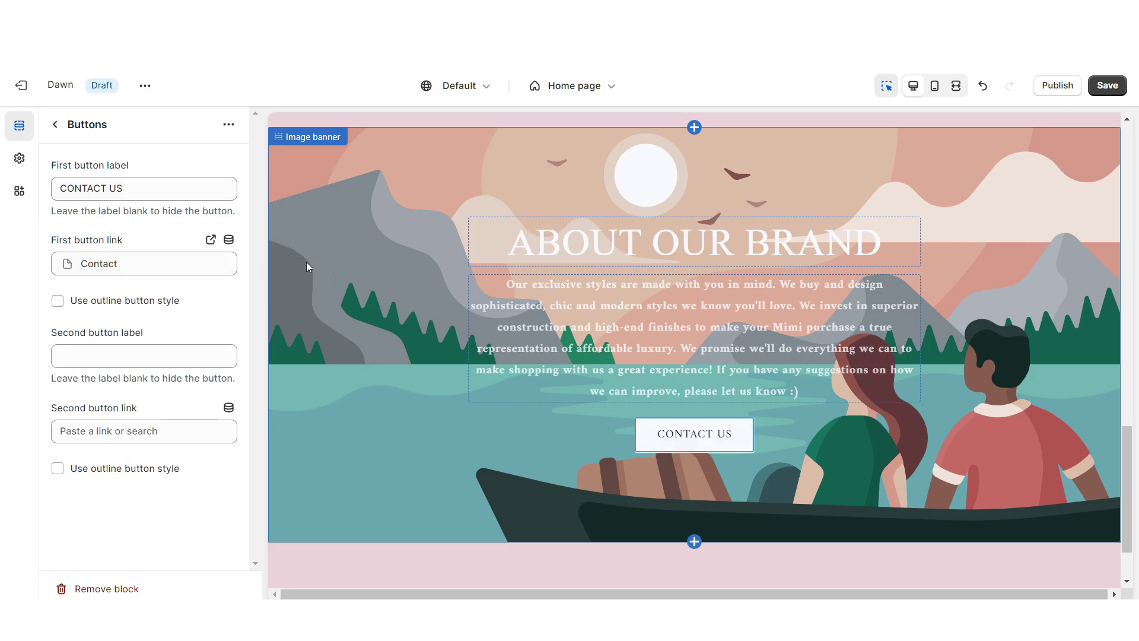
{"action": "left_click", "coordinate": [307, 267]}
{"action": "left_click", "coordinate": [149, 203]}
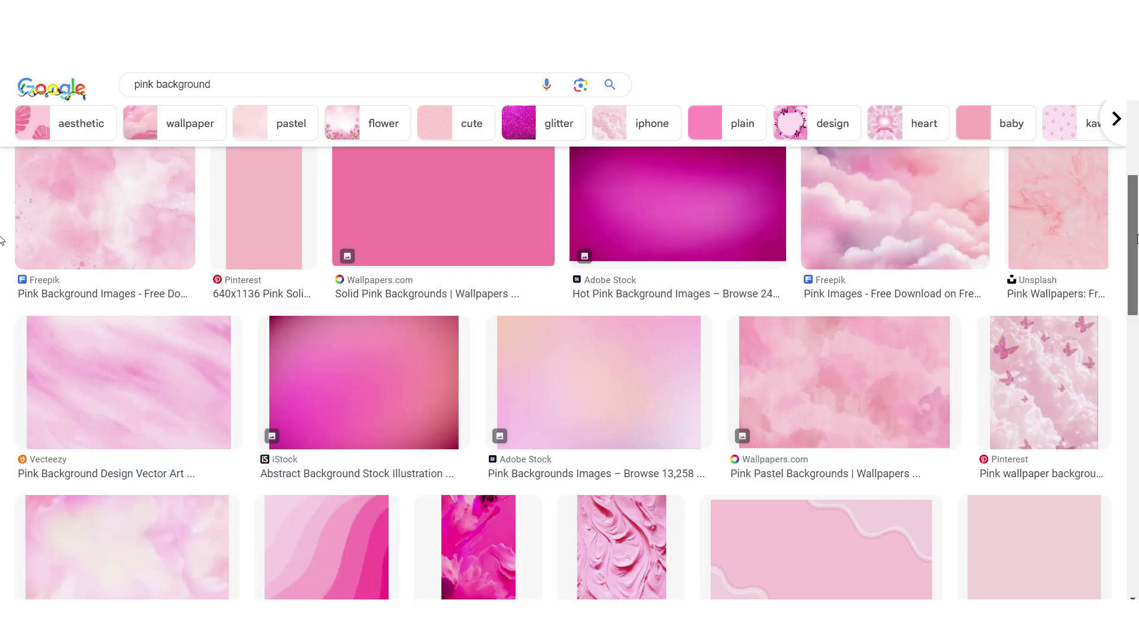
Browse the 'pink background' image results, then view the Shopify editor at full desktop width
{"action": "scroll", "coordinate": [1136, 238], "scroll_direction": "down", "scroll_amount": 5}
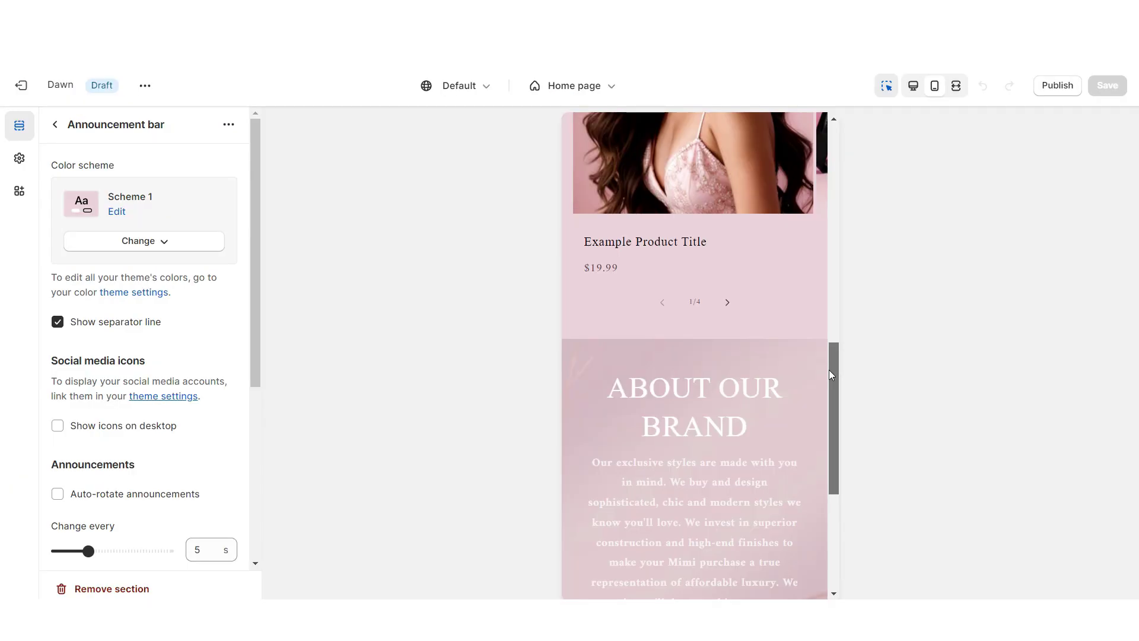
{"action": "left_click_drag", "start_coordinate": [828, 369], "coordinate": [838, 434]}
{"action": "left_click", "coordinate": [956, 85]}
{"action": "left_click_drag", "start_coordinate": [1134, 434], "coordinate": [1106, 432]}
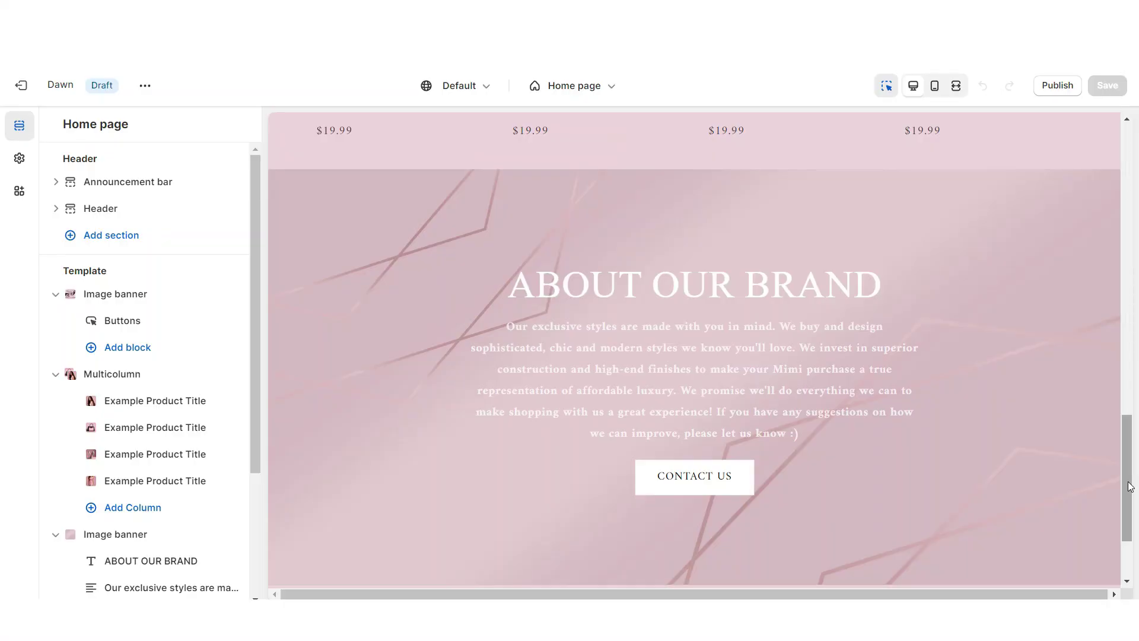
Add a Collection list section below the banner, headed SHOP COLLECTIONS
{"action": "scroll", "coordinate": [1130, 487], "scroll_direction": "down", "scroll_amount": 2}
{"action": "left_click", "coordinate": [695, 435]}
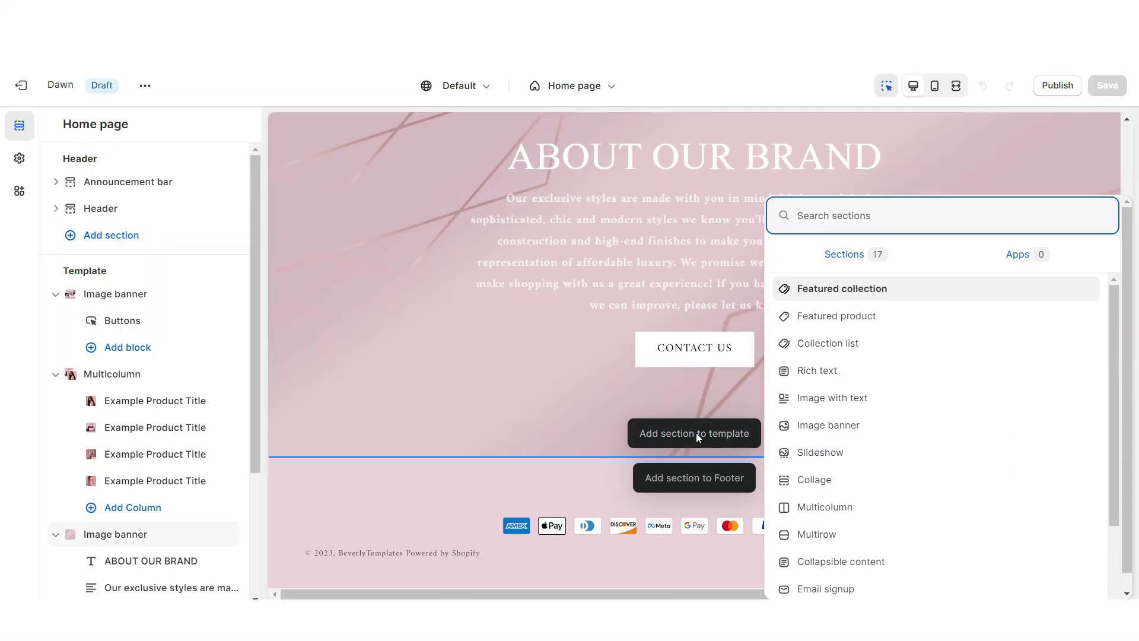
{"action": "left_click", "coordinate": [838, 346]}
{"action": "double_click", "coordinate": [80, 226]}
{"action": "right_click", "coordinate": [100, 242]}
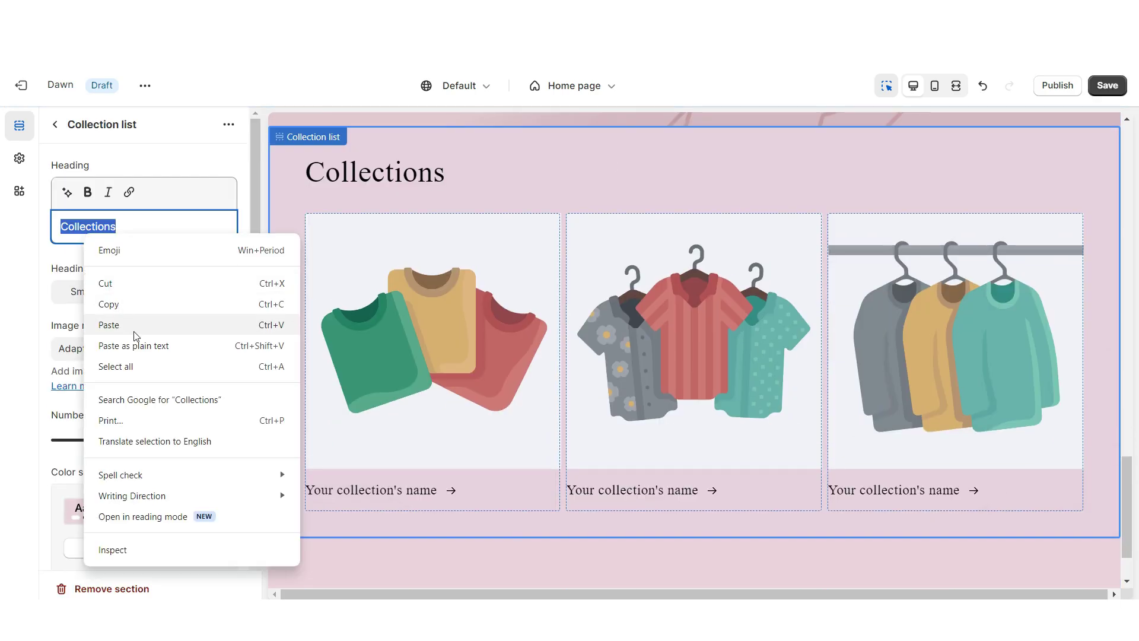
{"action": "type", "text": "SHOP COLLECTIONS"}
Open the first collection card to assign the SHOES, BAGS and DRESSES collections
{"action": "scroll", "coordinate": [148, 407], "scroll_direction": "down", "scroll_amount": 5}
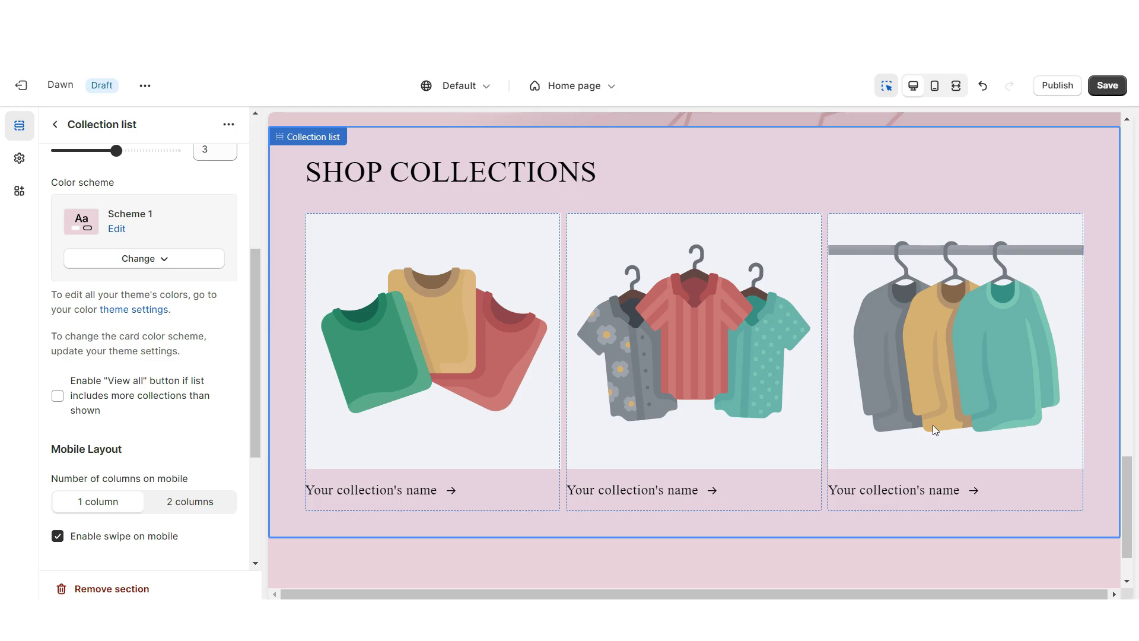
{"action": "scroll", "coordinate": [227, 367], "scroll_direction": "up", "scroll_amount": 5}
{"action": "left_click", "coordinate": [418, 278]}
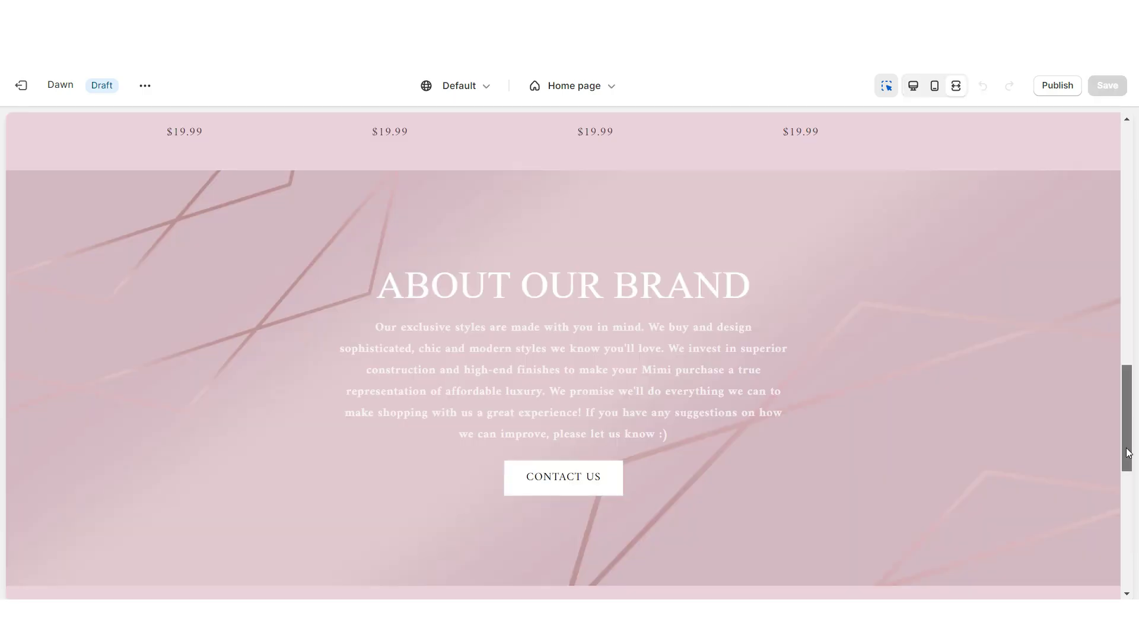
{"action": "left_click_drag", "start_coordinate": [1132, 460], "coordinate": [1132, 540]}
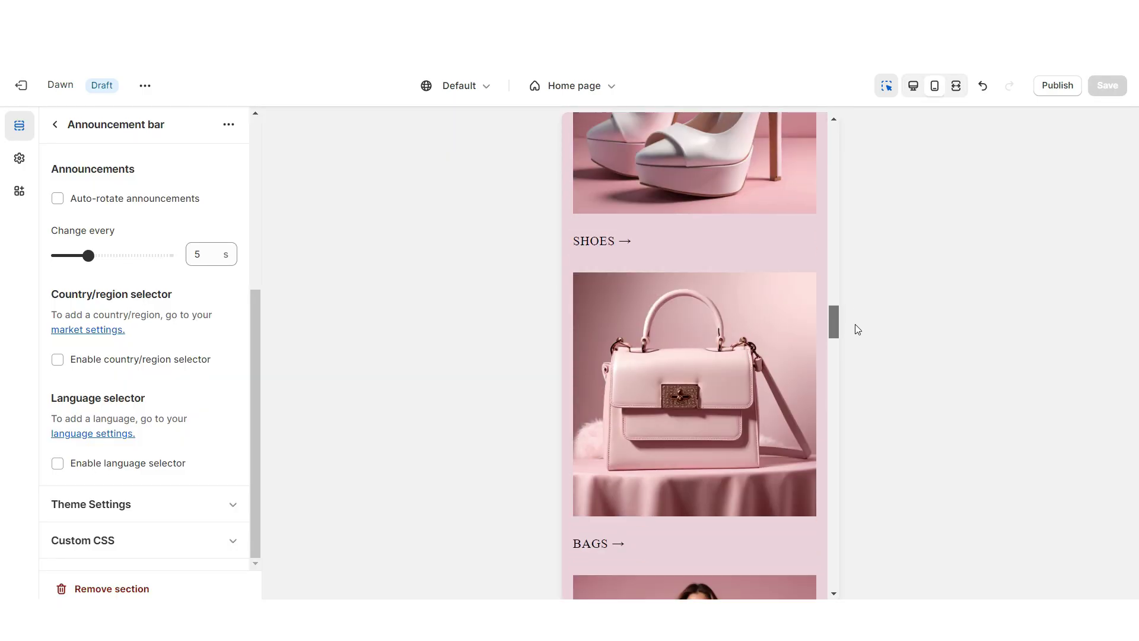
{"action": "left_click_drag", "start_coordinate": [855, 324], "coordinate": [854, 337]}
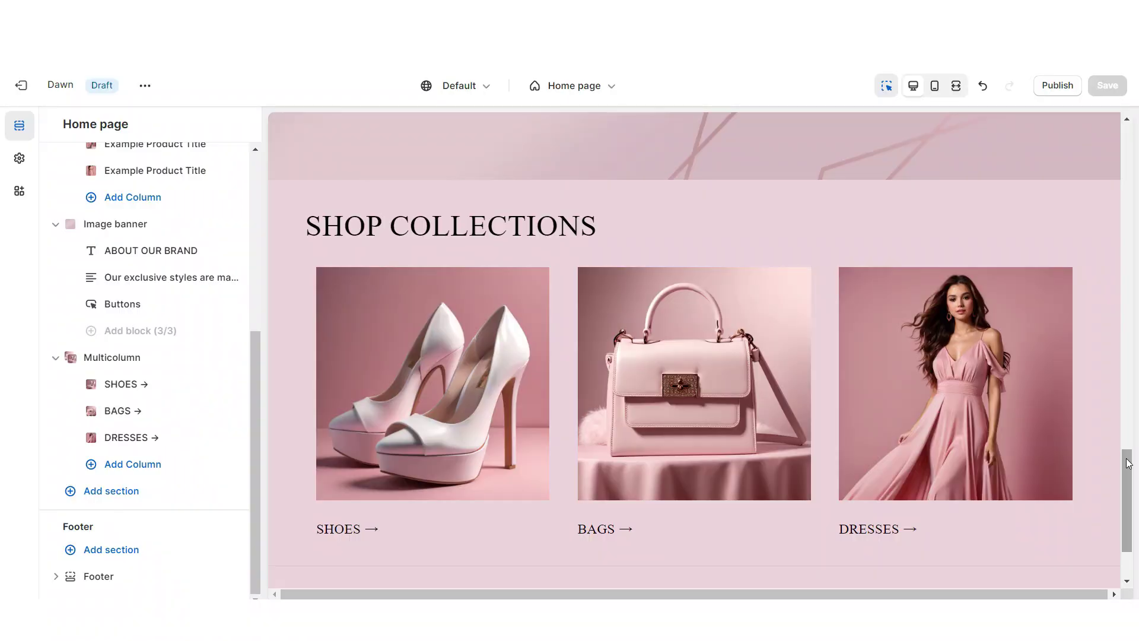
Add a Multicolumn section after the collections and give it a fourth column
{"action": "left_click_drag", "start_coordinate": [1128, 463], "coordinate": [1127, 475]}
{"action": "left_click", "coordinate": [695, 438]}
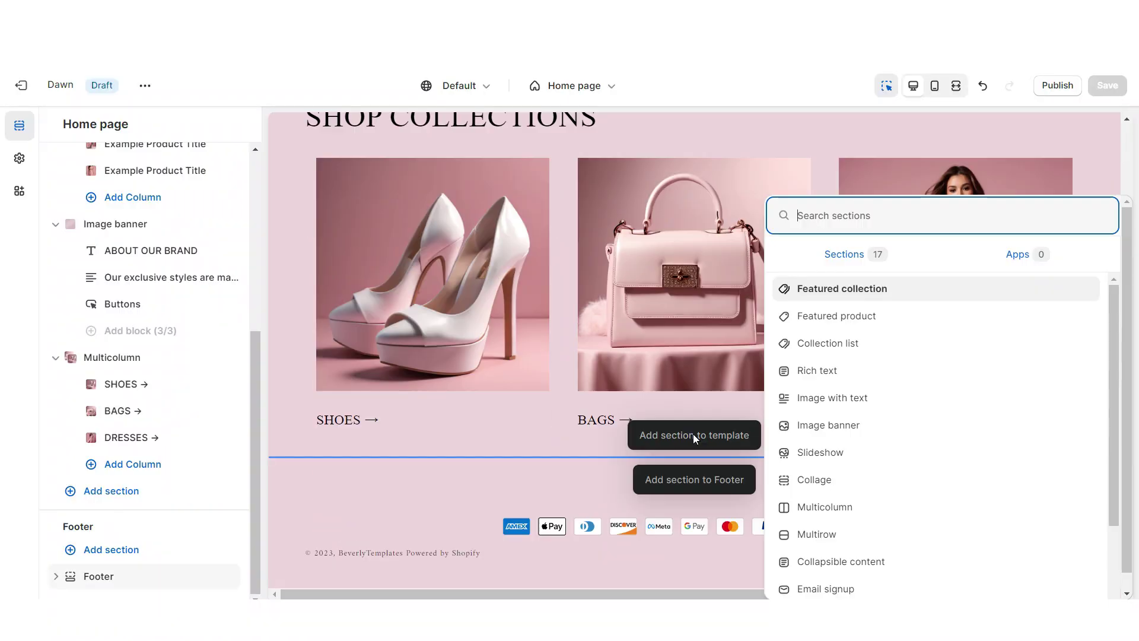
{"action": "left_click", "coordinate": [920, 509]}
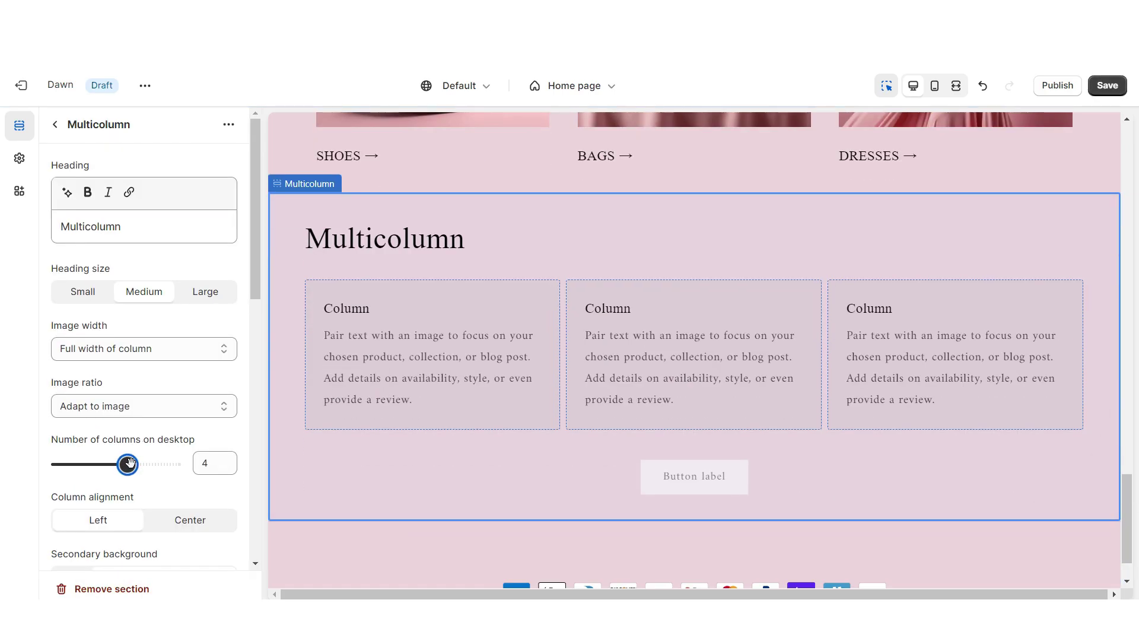
{"action": "left_click", "coordinate": [793, 439]}
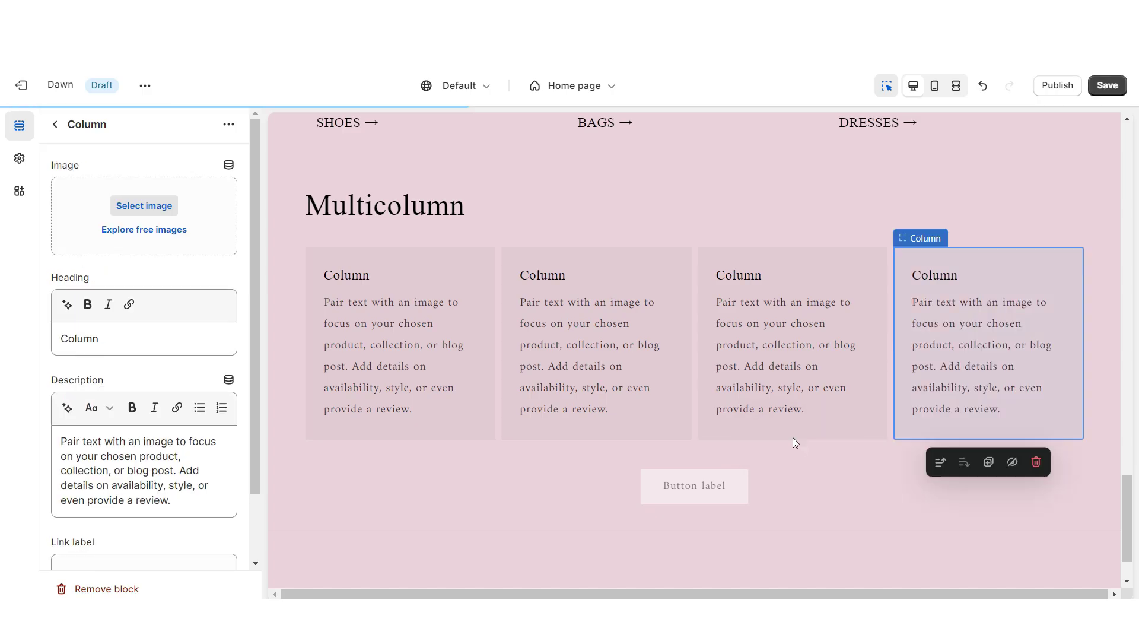
{"action": "left_click", "coordinate": [428, 441]}
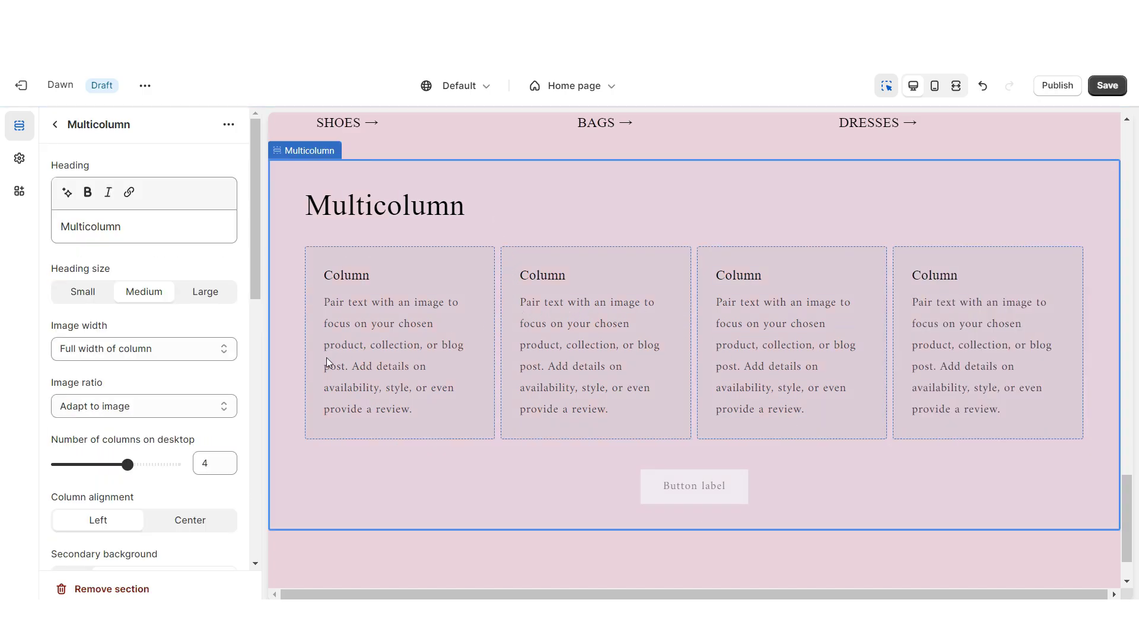
Remove the button label, set the heading to CUSTOMER FEEDBACK ♡, and apply colour Scheme 5
{"action": "scroll", "coordinate": [143, 332], "scroll_direction": "down", "scroll_amount": 5}
{"action": "left_click", "coordinate": [89, 338]}
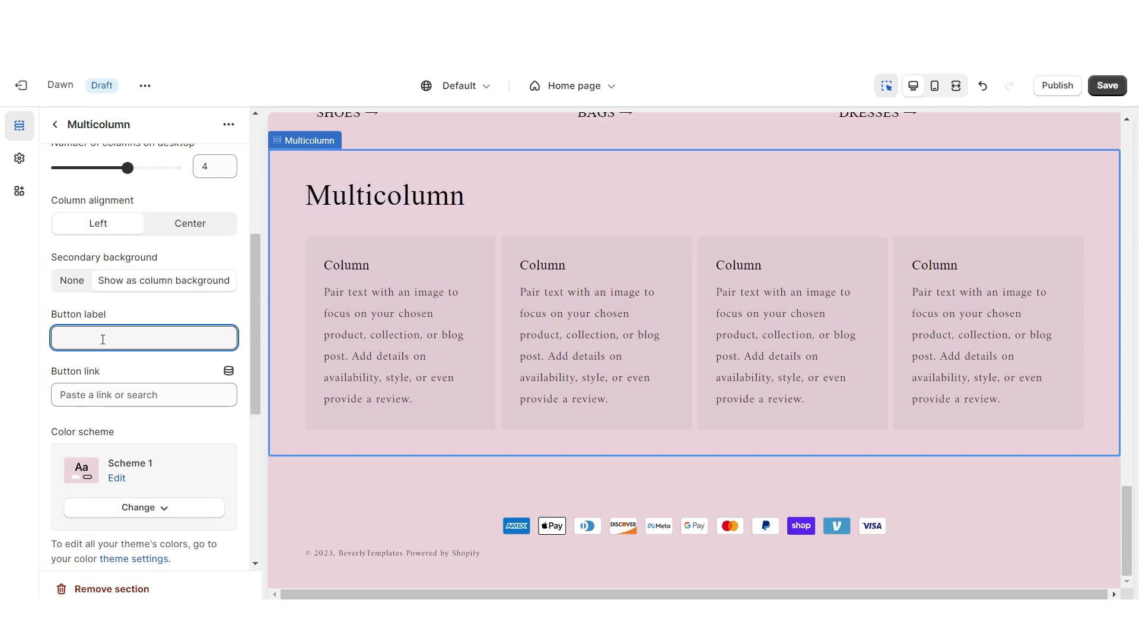
{"action": "scroll", "coordinate": [120, 327], "scroll_direction": "up", "scroll_amount": 5}
{"action": "double_click", "coordinate": [89, 226]}
{"action": "type", "text": "CUSTOMER FEEDBACK ♡"}
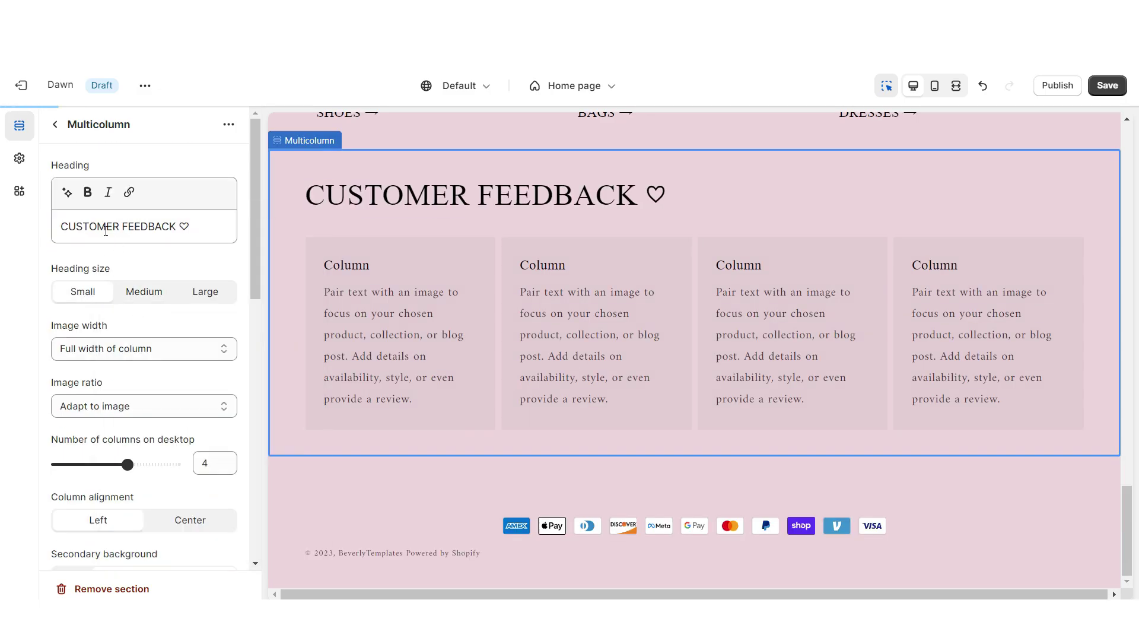
{"action": "scroll", "coordinate": [143, 355], "scroll_direction": "down", "scroll_amount": 5}
{"action": "left_click", "coordinate": [140, 358]}
{"action": "left_click", "coordinate": [157, 546]}
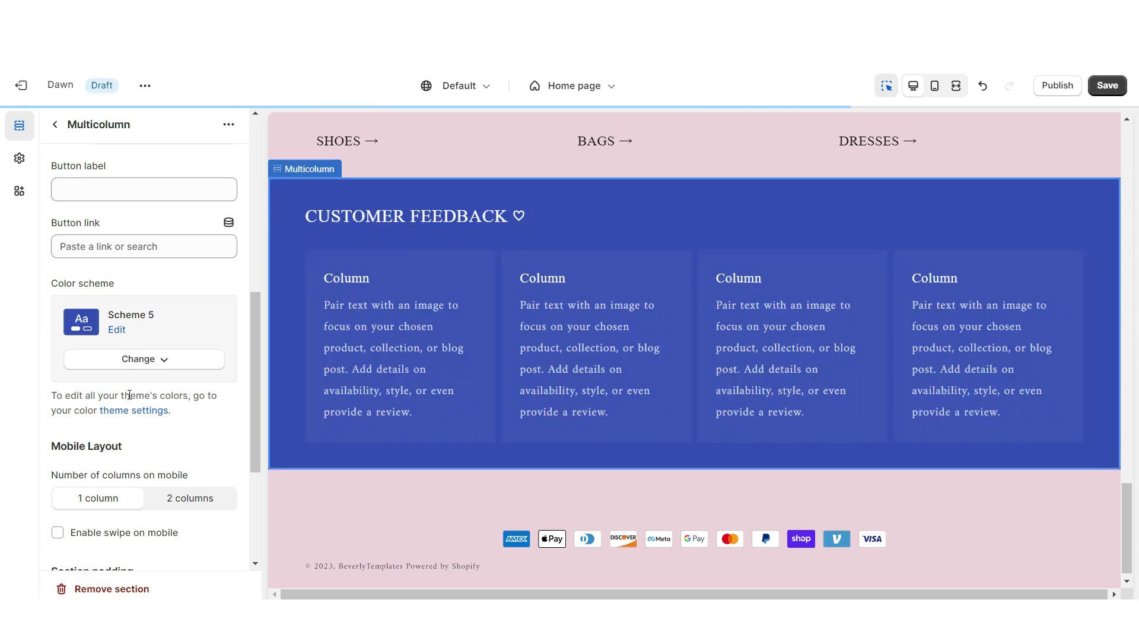
Give Scheme 5 a #F2E4E8 background, #000000 text and a #000000 solid button label
{"action": "left_click", "coordinate": [137, 338]}
{"action": "left_click", "coordinate": [101, 460]}
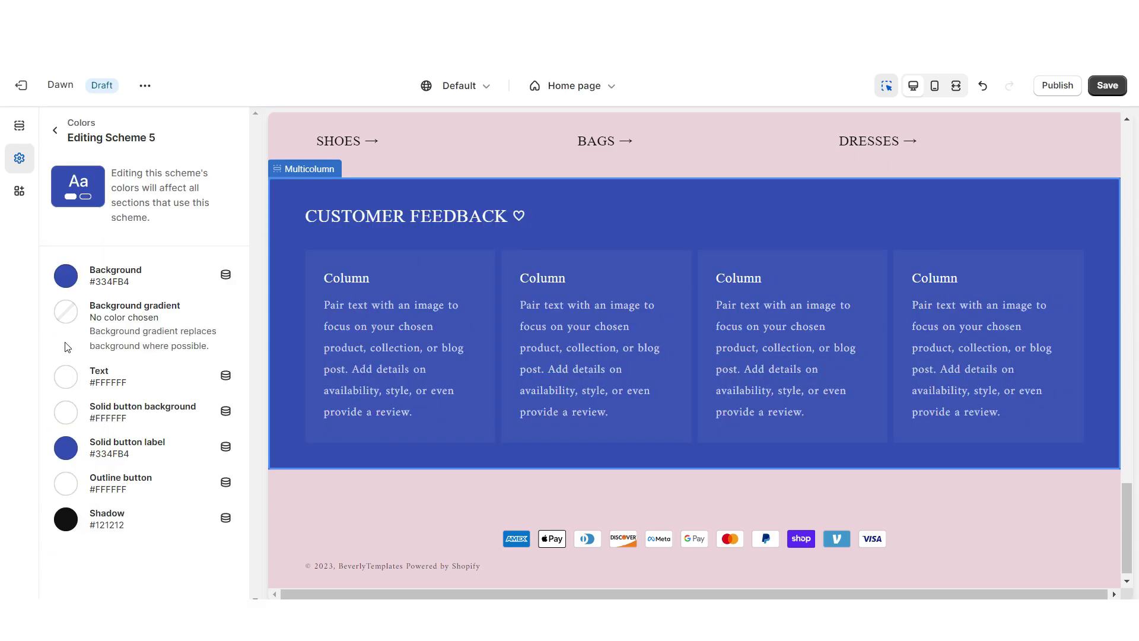
{"action": "left_click", "coordinate": [66, 276]}
{"action": "type", "text": "F4DFE6"}
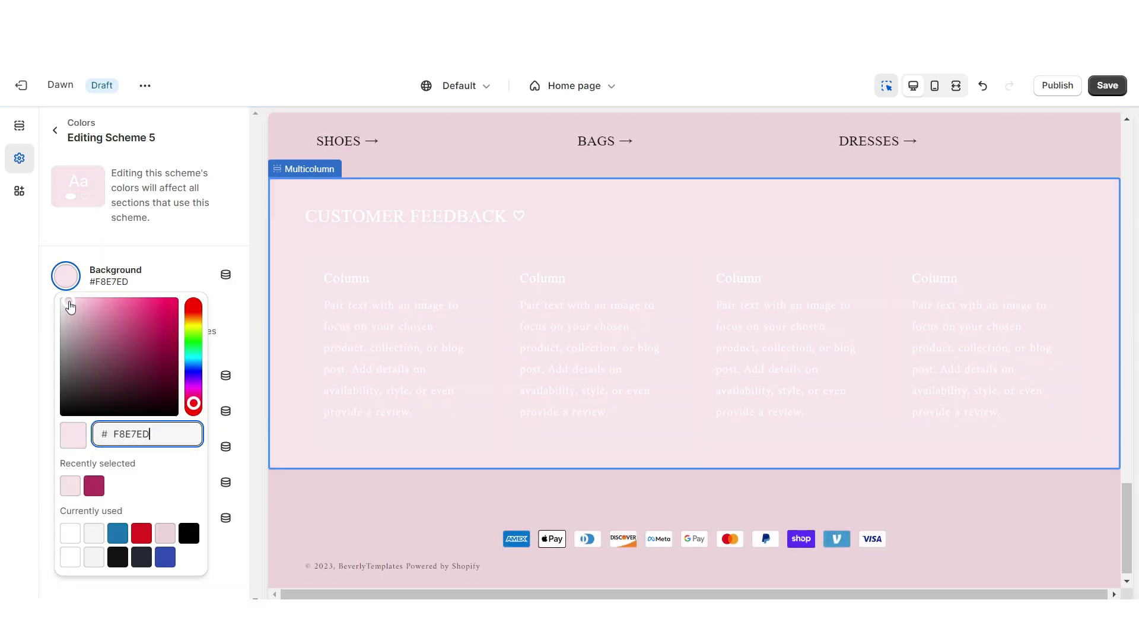
{"action": "left_click", "coordinate": [65, 376]}
{"action": "left_click_drag", "start_coordinate": [104, 178], "coordinate": [63, 207]}
{"action": "left_click", "coordinate": [75, 196]}
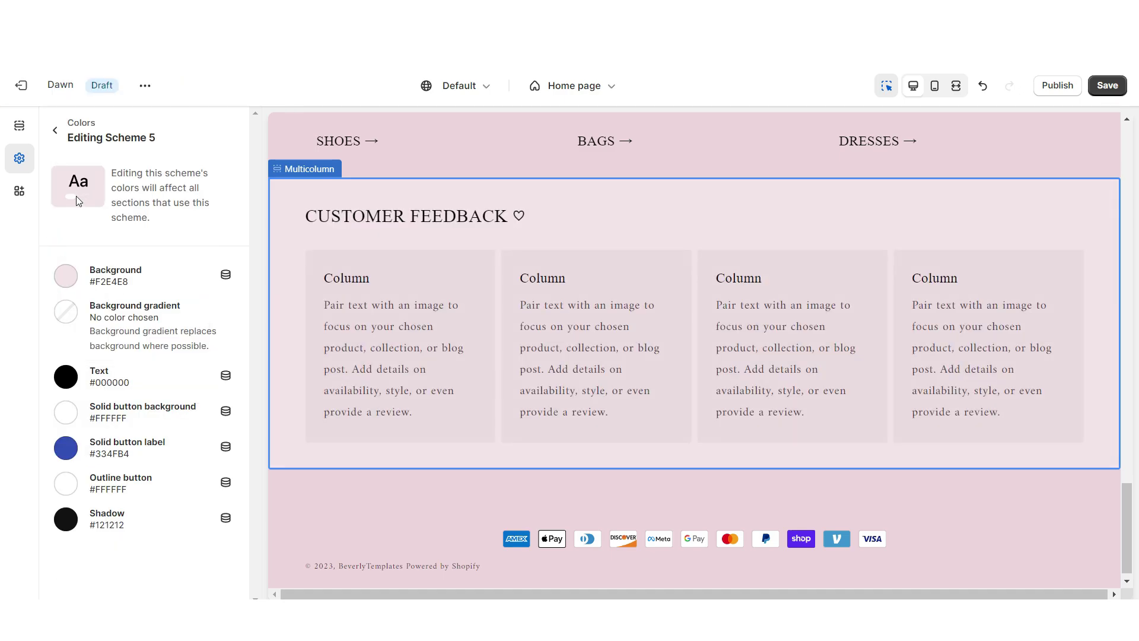
{"action": "left_click", "coordinate": [66, 448]}
{"action": "type", "text": "000000"}
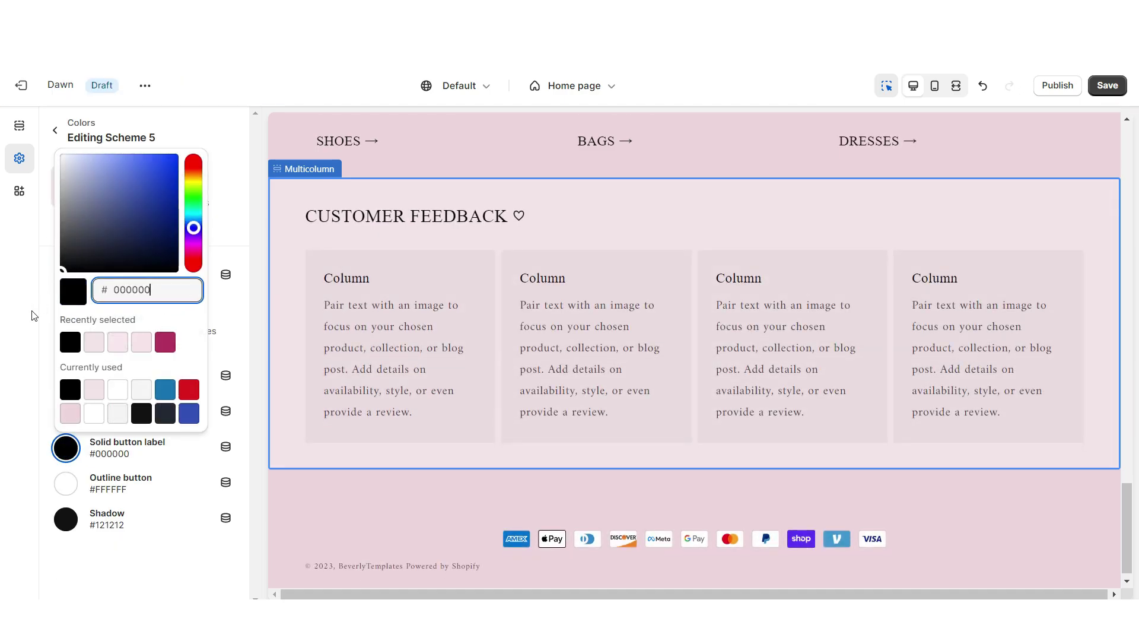
{"action": "left_click", "coordinate": [451, 305]}
Paste ★★★★★ headings and customer reviews into the feedback columns, and enable swipe on mobile
{"action": "right_click", "coordinate": [83, 337]}
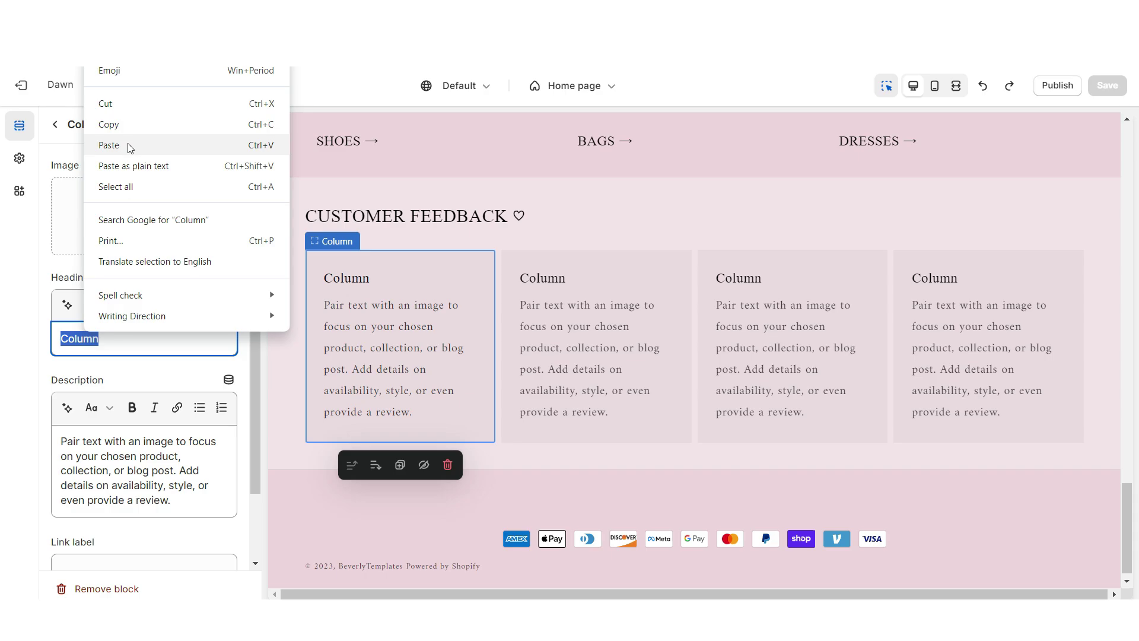
{"action": "left_click", "coordinate": [129, 146]}
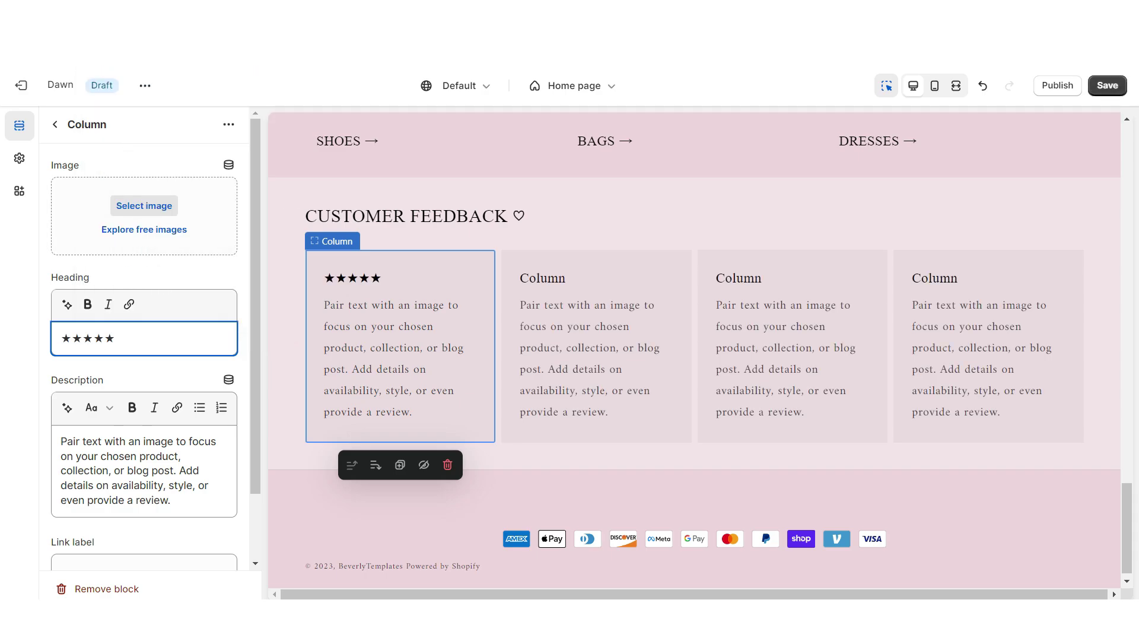
{"action": "triple_click", "coordinate": [157, 464]}
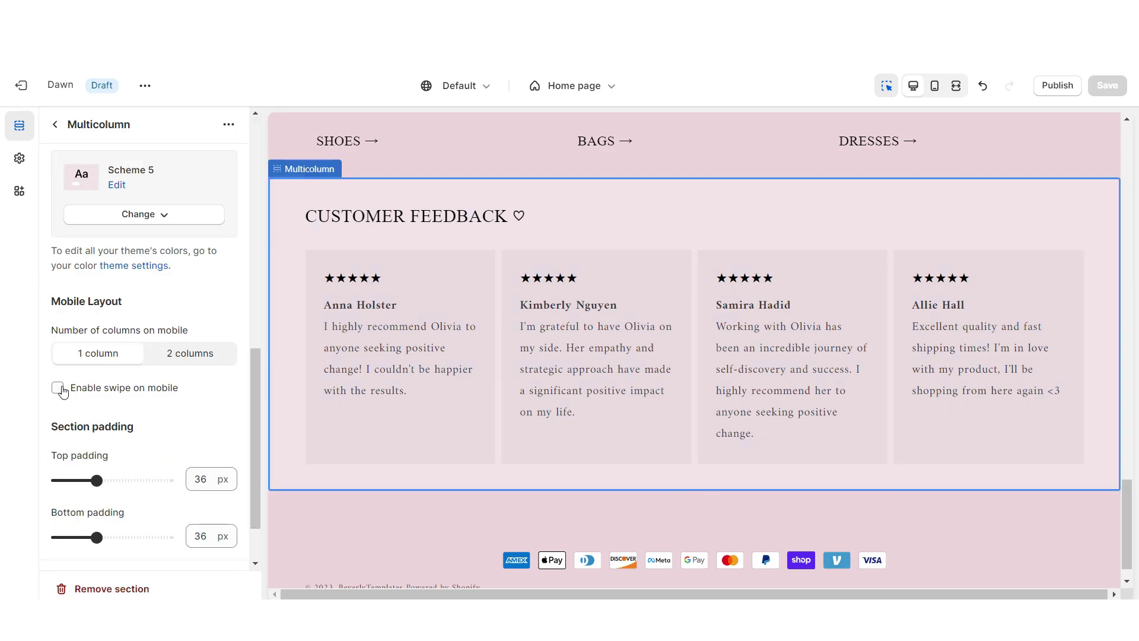
{"action": "left_click", "coordinate": [61, 389]}
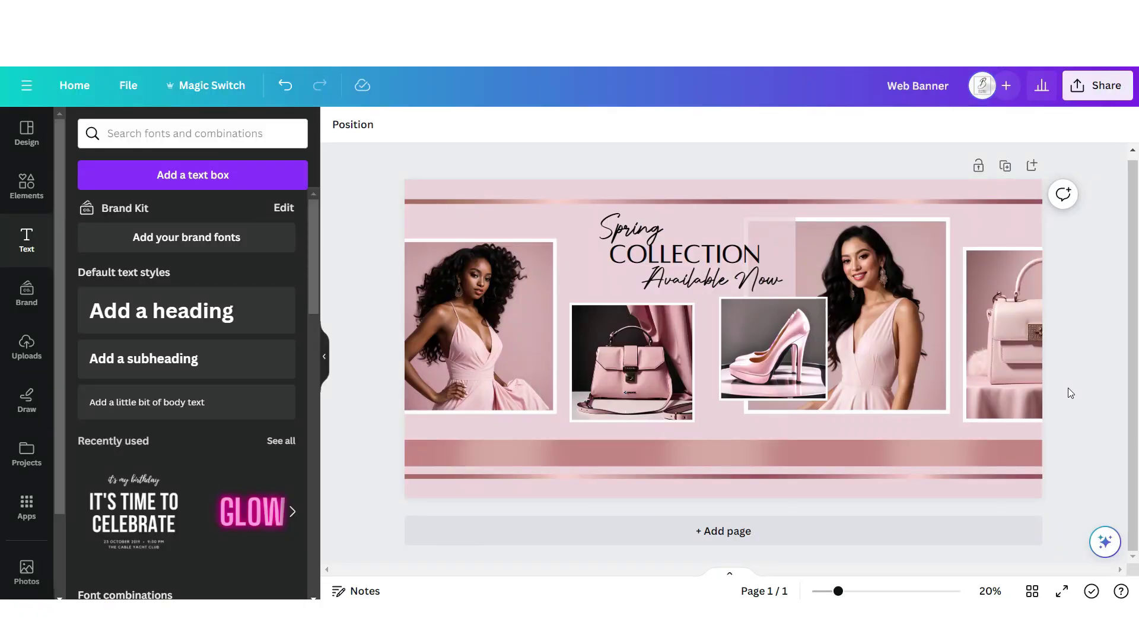
On a new page, enlarge the rose-gold ring and fit a circle photo frame inside it
{"action": "left_click", "coordinate": [1031, 165]}
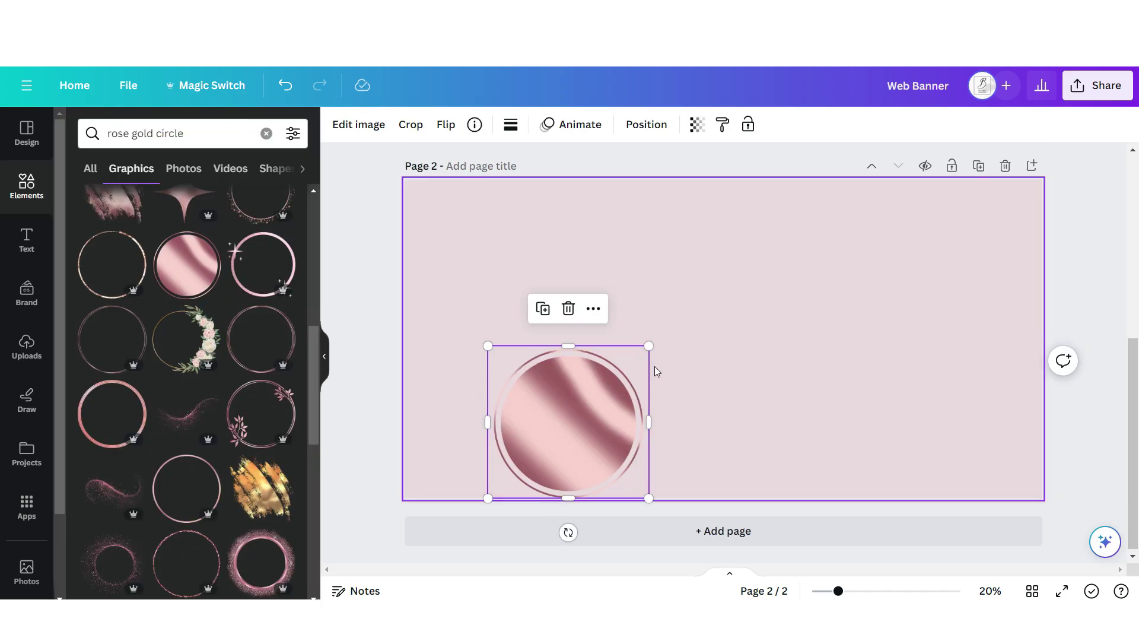
{"action": "left_click_drag", "start_coordinate": [637, 335], "coordinate": [877, 226]}
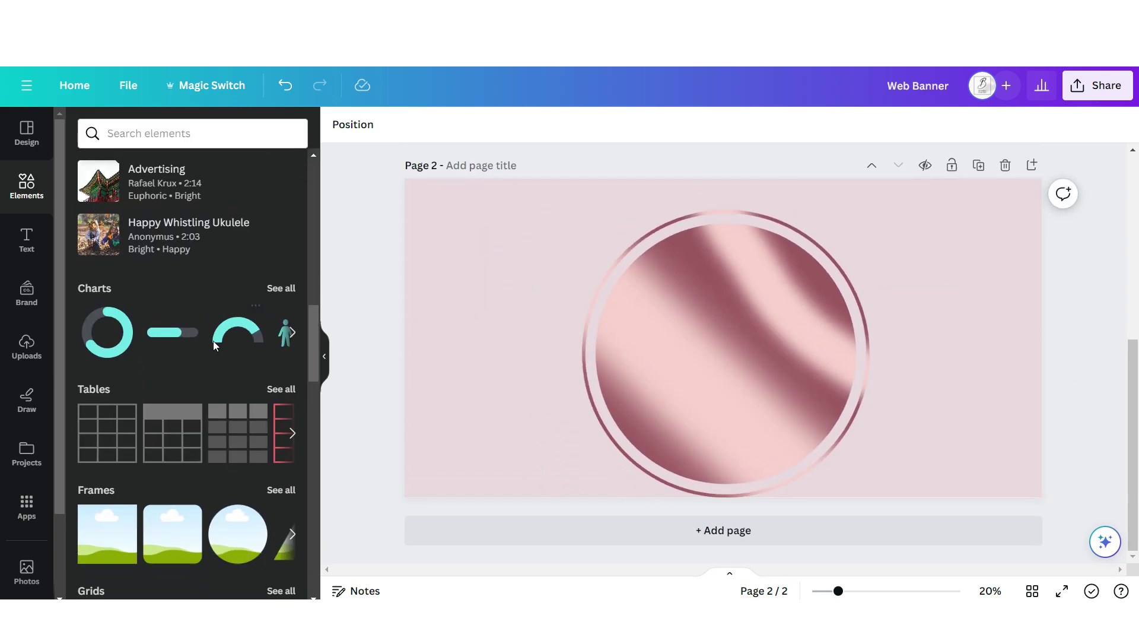
{"action": "scroll", "coordinate": [190, 356], "scroll_direction": "down", "scroll_amount": 3}
{"action": "left_click", "coordinate": [230, 372]}
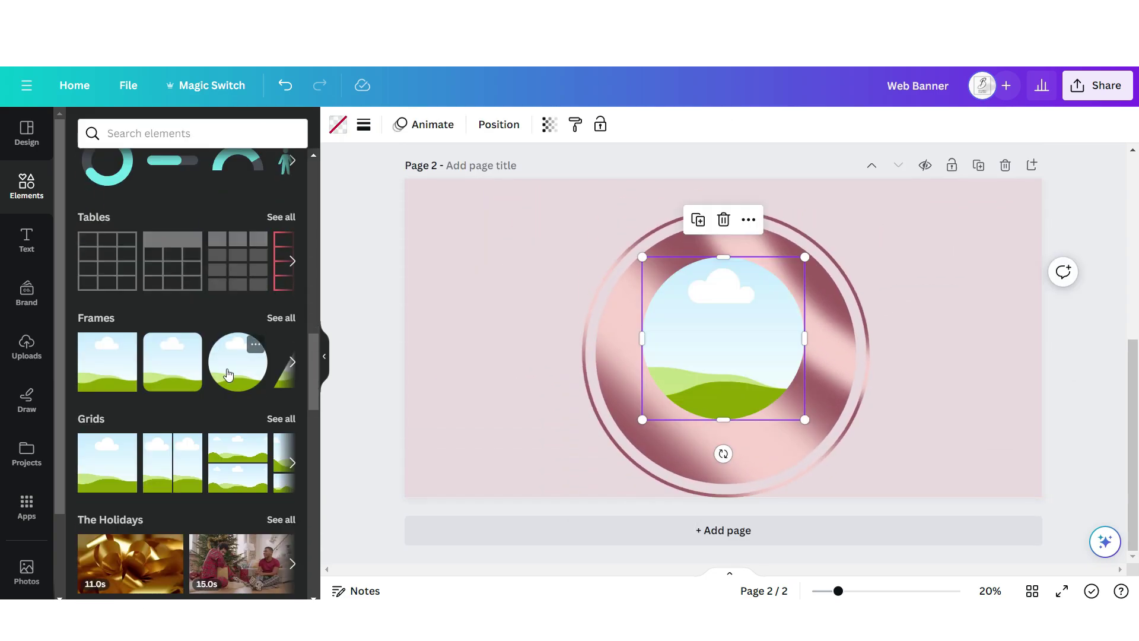
{"action": "left_click_drag", "start_coordinate": [726, 356], "coordinate": [695, 395]}
{"action": "left_click_drag", "start_coordinate": [775, 297], "coordinate": [837, 229]}
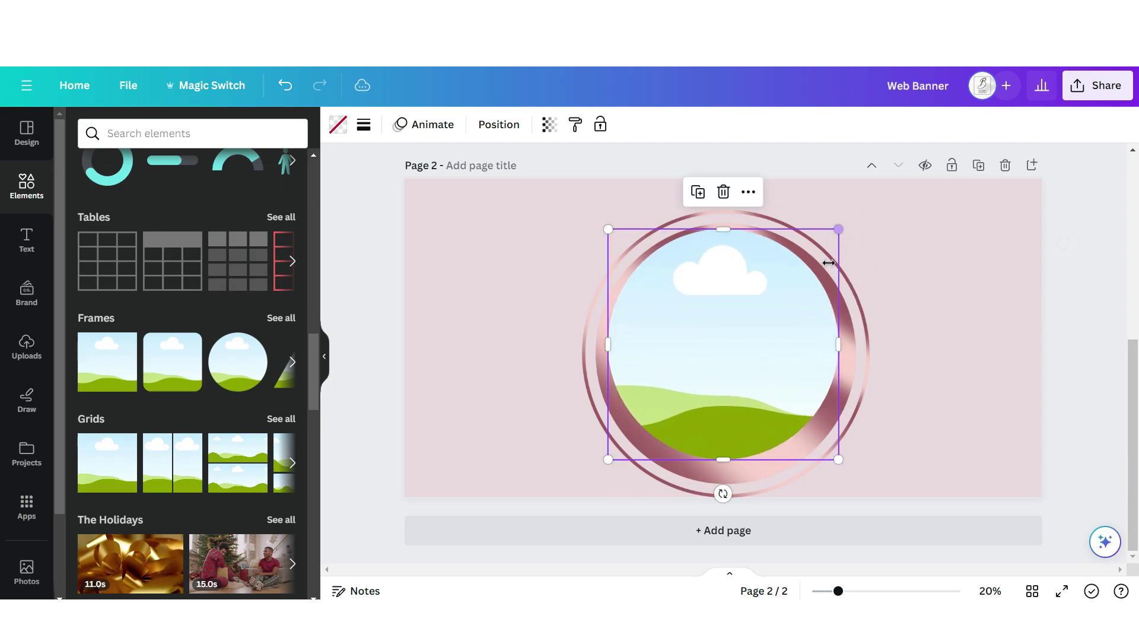
Duplicate the framed page three times, drop a portrait into the frame, and download as PNG
{"action": "left_click", "coordinate": [876, 264]}
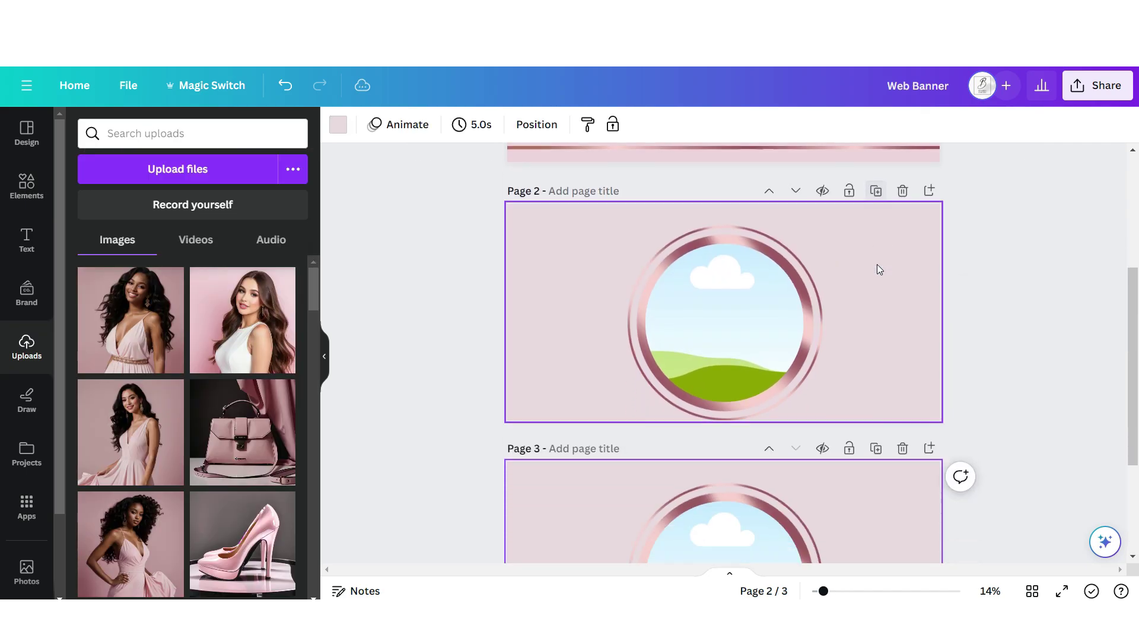
{"action": "left_click", "coordinate": [876, 264]}
{"action": "left_click", "coordinate": [875, 264]}
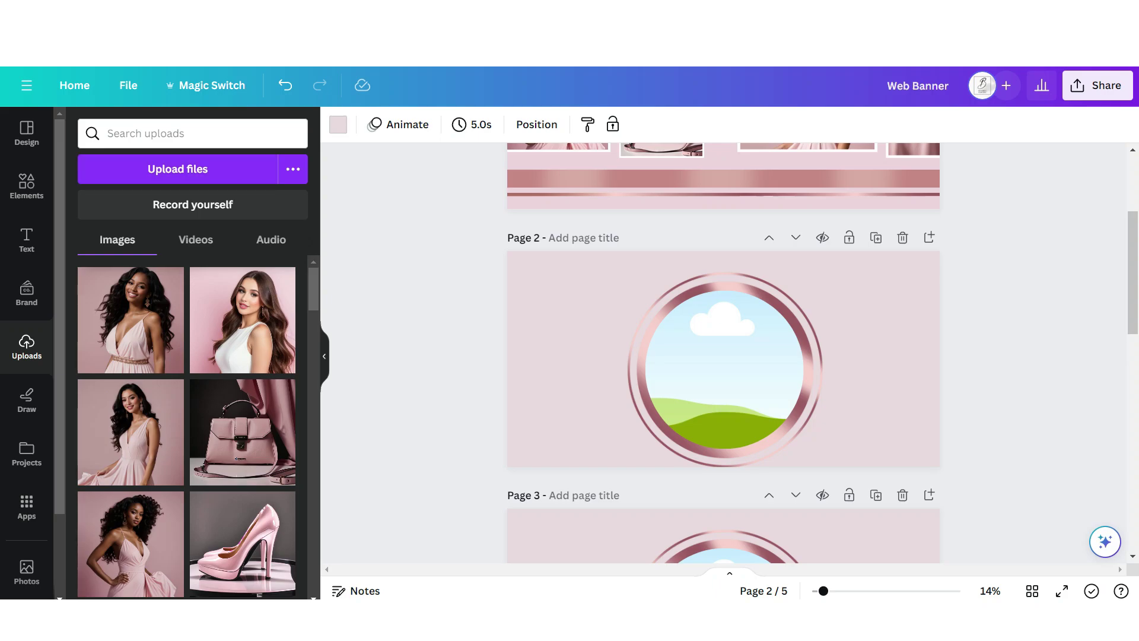
{"action": "left_click_drag", "start_coordinate": [248, 339], "coordinate": [659, 371]}
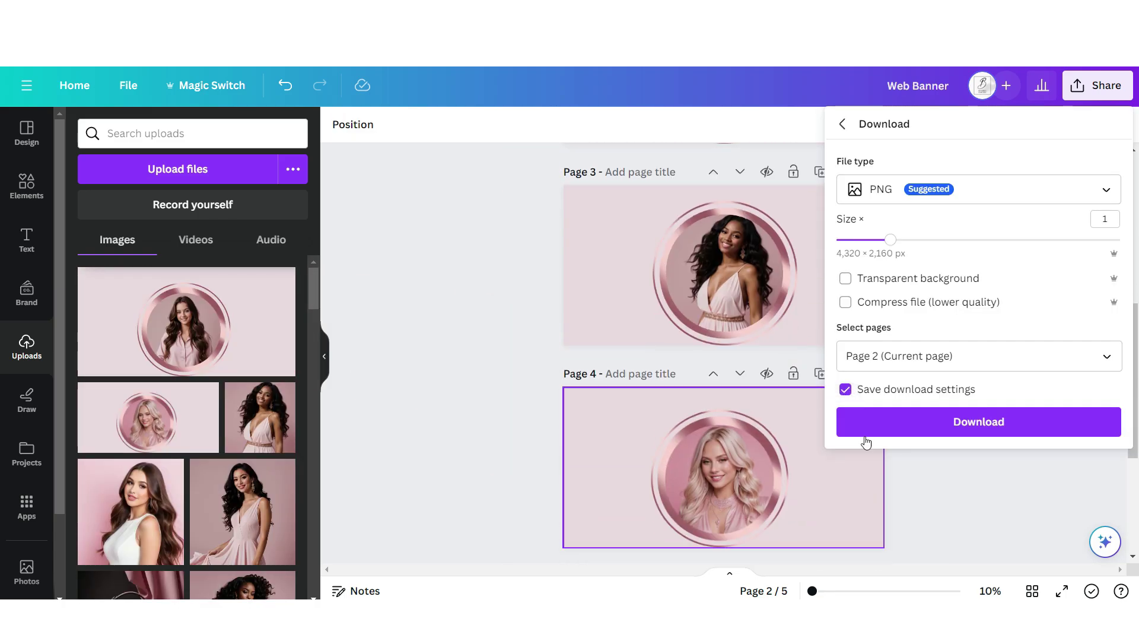
{"action": "left_click", "coordinate": [859, 422]}
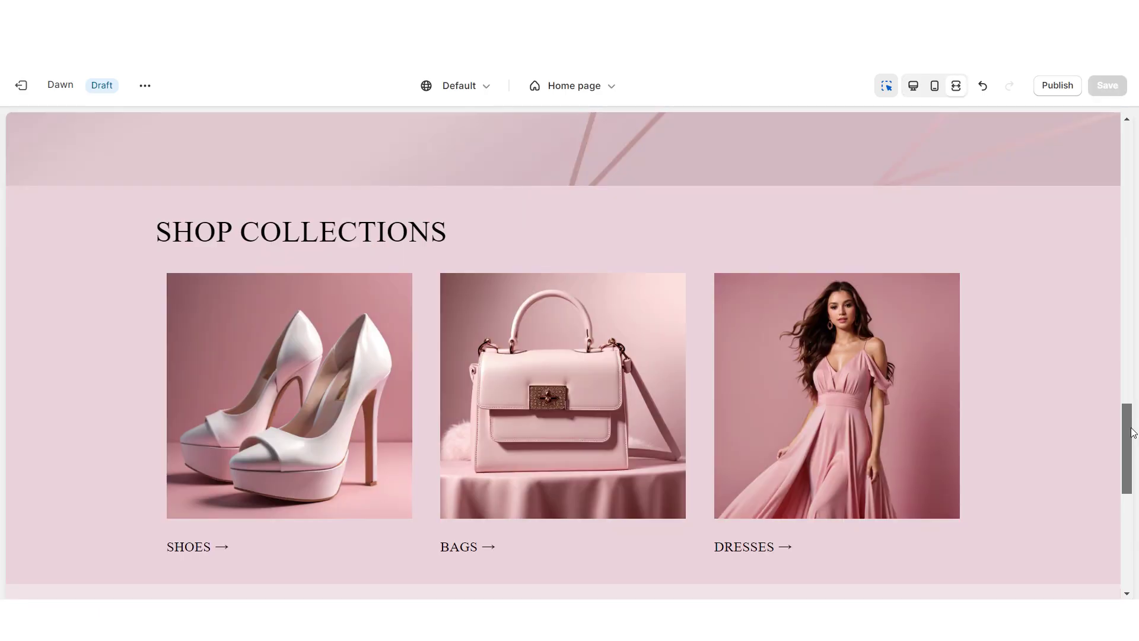
Set the third feedback column's image to the new circular portrait PNG and check the section
{"action": "left_click_drag", "start_coordinate": [1132, 431], "coordinate": [1137, 525]}
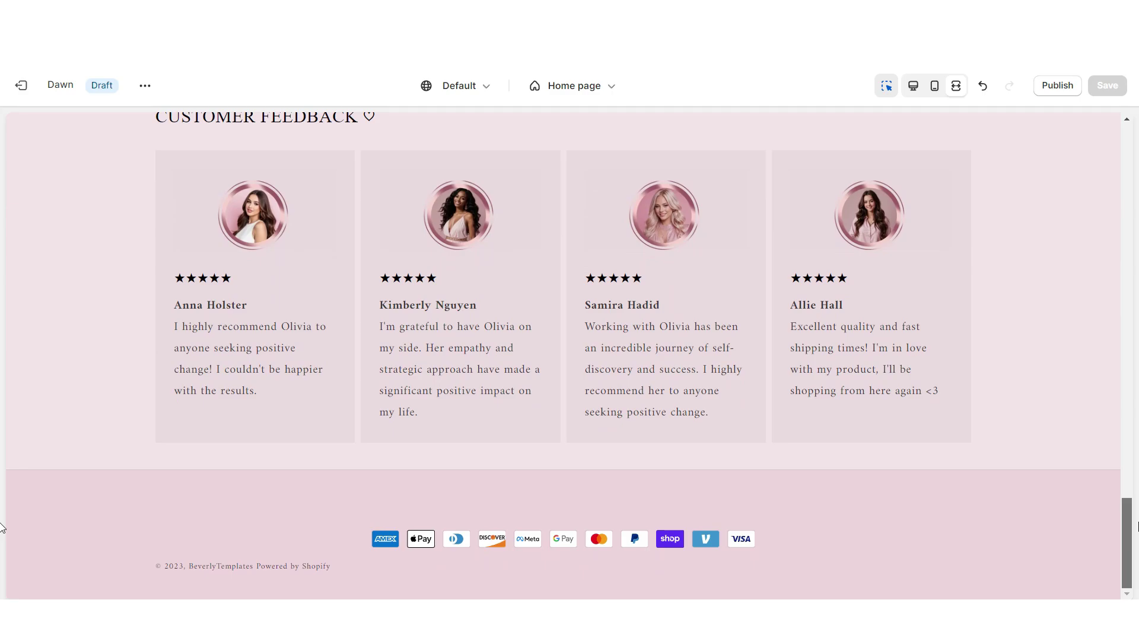
{"action": "scroll", "coordinate": [1133, 525], "scroll_direction": "up", "scroll_amount": 3}
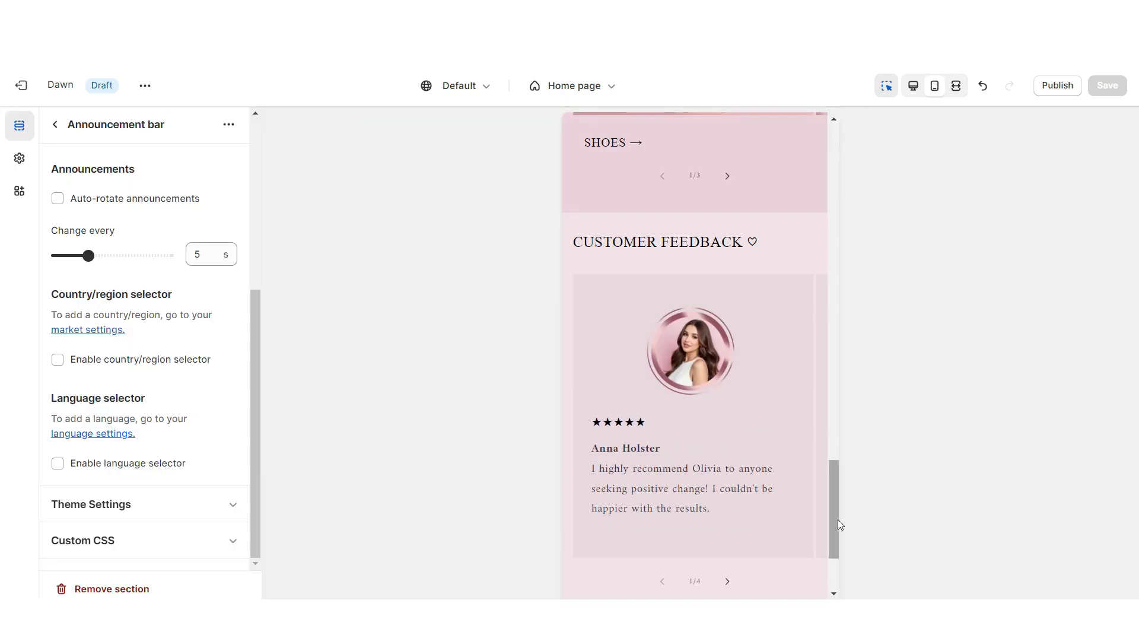
{"action": "left_click", "coordinate": [744, 530]}
{"action": "left_click", "coordinate": [728, 511]}
{"action": "left_click", "coordinate": [727, 512]}
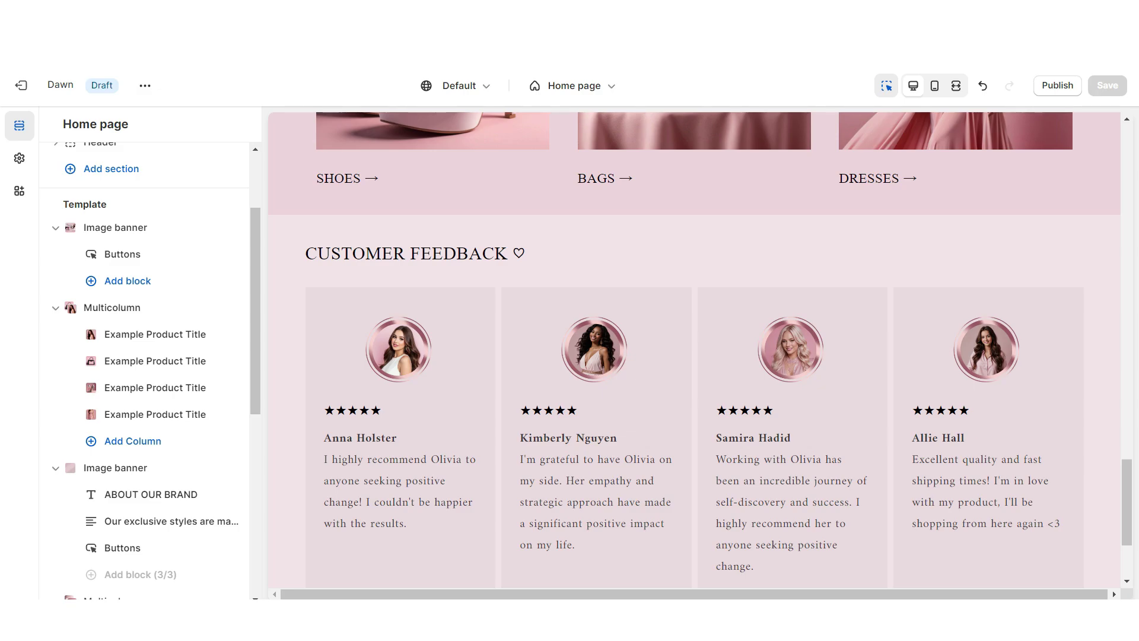
Add an Email signup section headed 'SIGN UP FOR OUR EMAIL ALERTS ♡'
{"action": "scroll", "coordinate": [694, 462], "scroll_direction": "down", "scroll_amount": 3}
{"action": "left_click", "coordinate": [695, 454]}
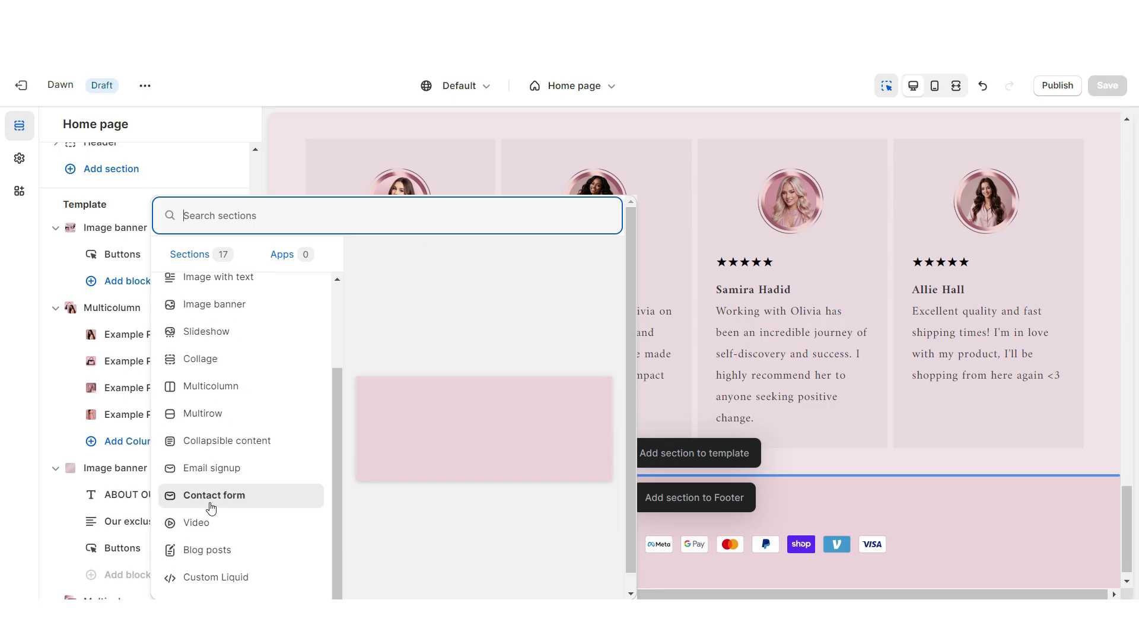
{"action": "left_click", "coordinate": [212, 467]}
{"action": "left_click", "coordinate": [694, 315]}
{"action": "triple_click", "coordinate": [89, 226]}
{"action": "type", "text": "SIGN UP FOR OUR EMAIL ALERTS ♡"}
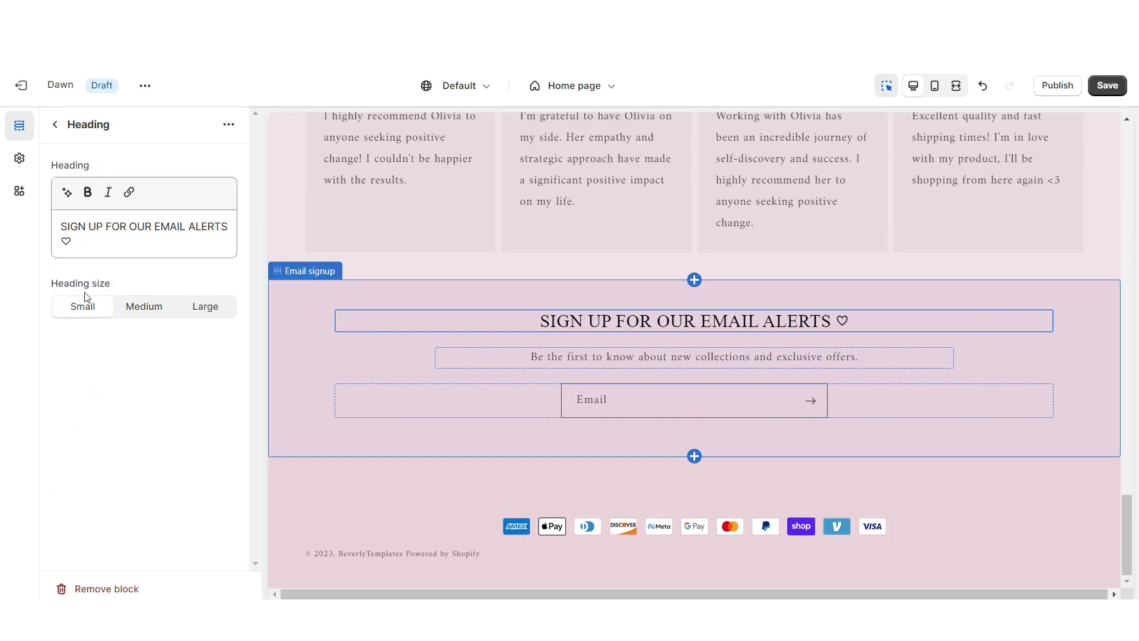
Add an image banner with no desktop container, its heading and text blocks removed, and content at Bottom Center
{"action": "left_click", "coordinate": [694, 455]}
{"action": "scroll", "coordinate": [254, 385], "scroll_direction": "up", "scroll_amount": 2}
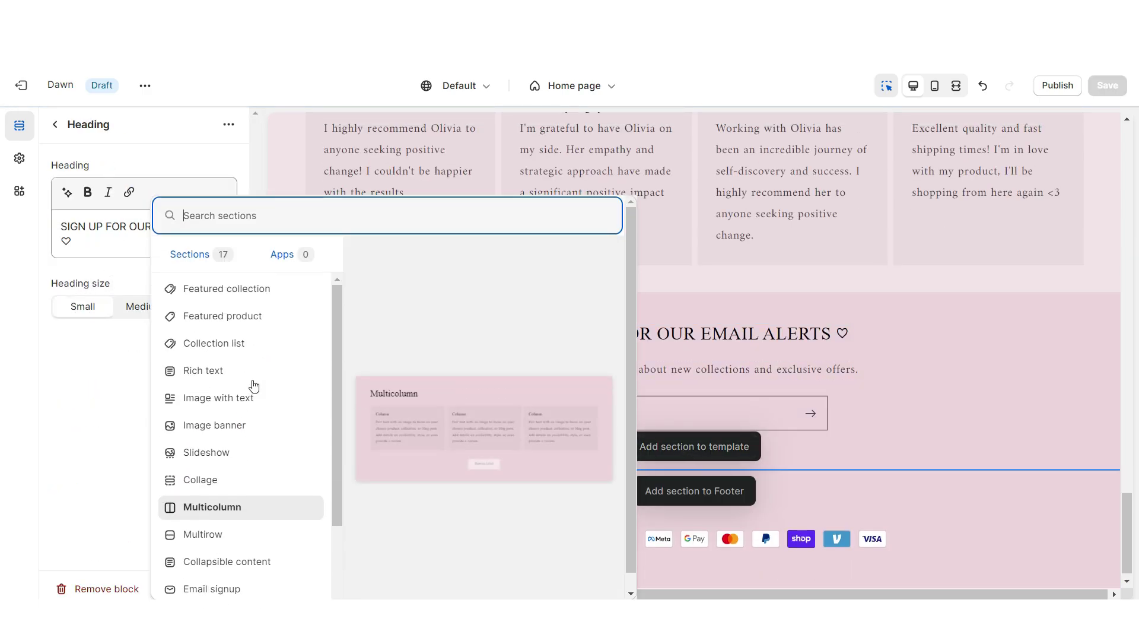
{"action": "left_click", "coordinate": [235, 424]}
{"action": "scroll", "coordinate": [105, 332], "scroll_direction": "down", "scroll_amount": 5}
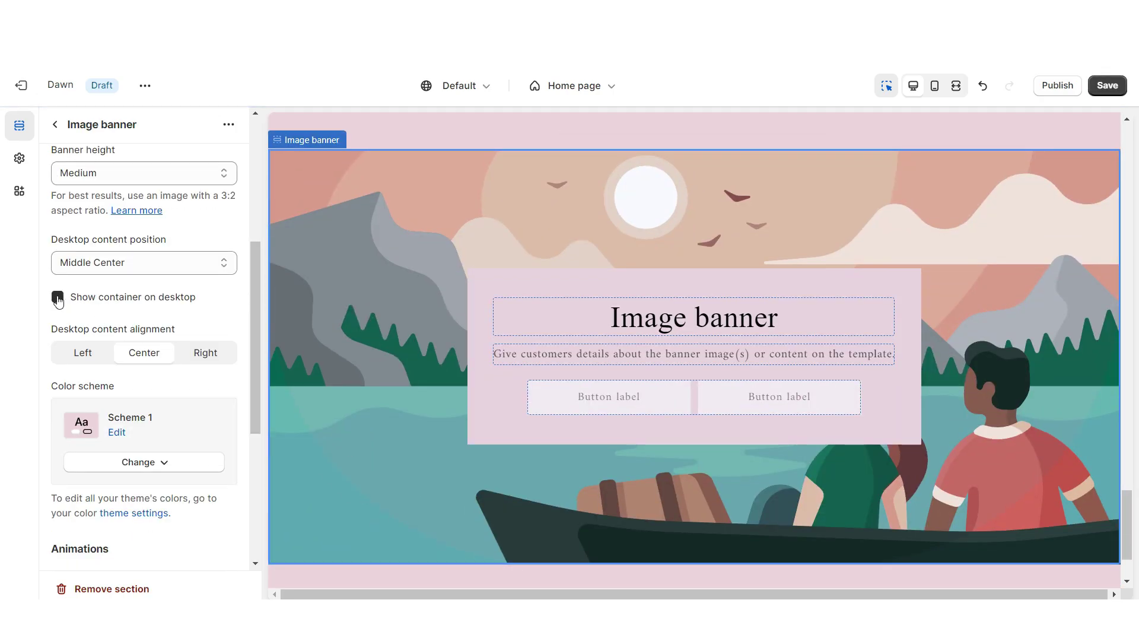
{"action": "left_click", "coordinate": [58, 300]}
{"action": "scroll", "coordinate": [55, 386], "scroll_direction": "down", "scroll_amount": 5}
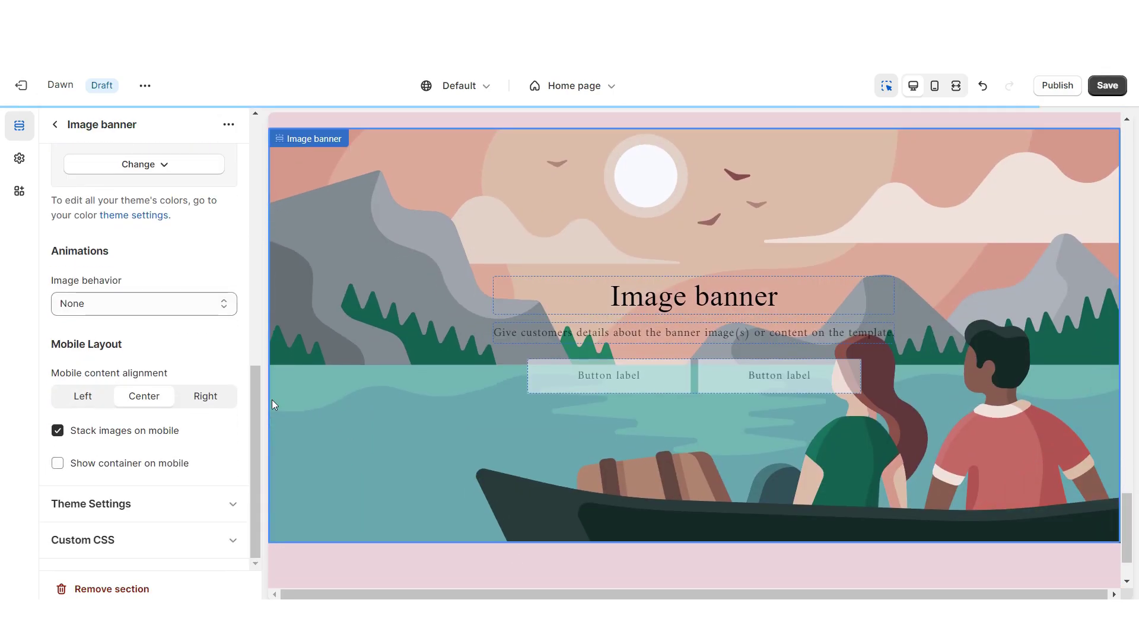
{"action": "left_click", "coordinate": [623, 311]}
{"action": "left_click", "coordinate": [100, 588]}
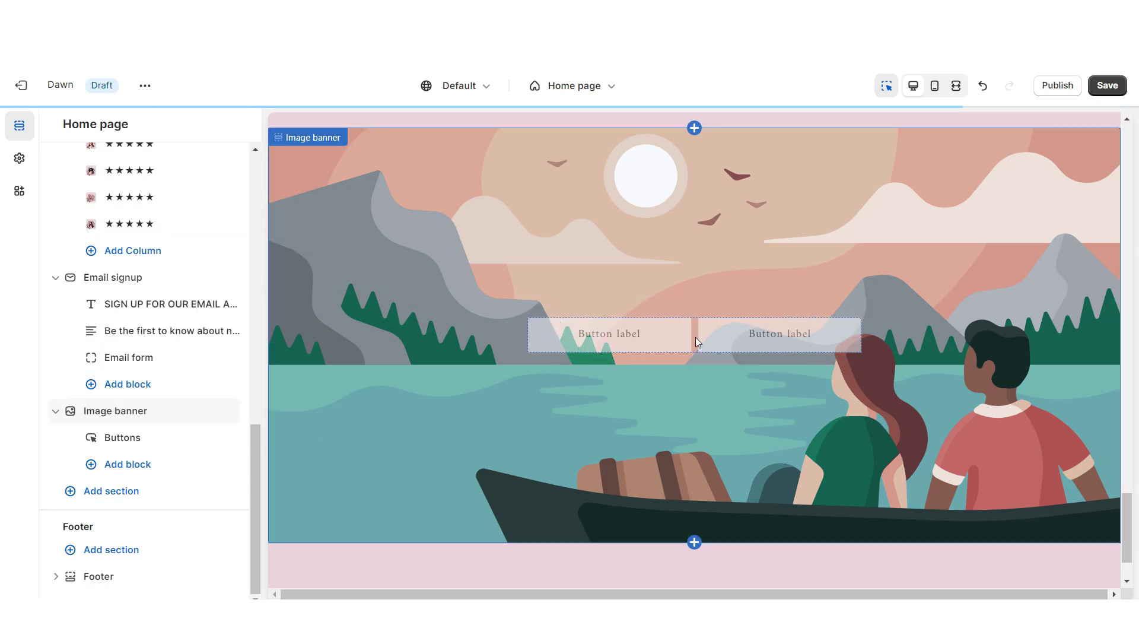
{"action": "left_click", "coordinate": [695, 337]}
{"action": "left_click", "coordinate": [118, 262]}
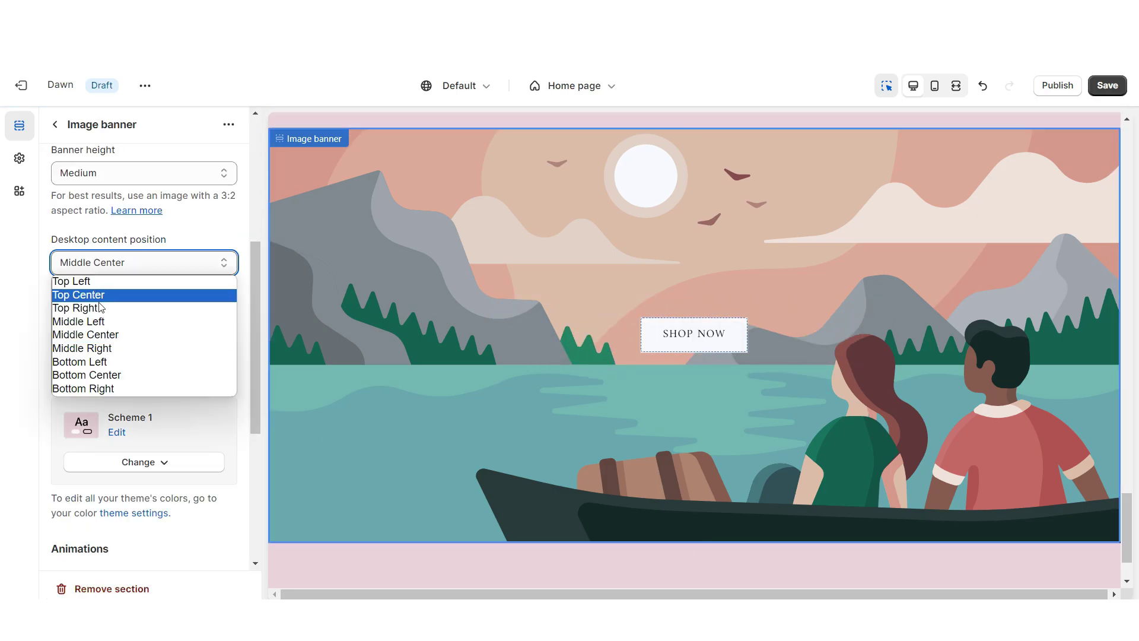
{"action": "left_click", "coordinate": [101, 374]}
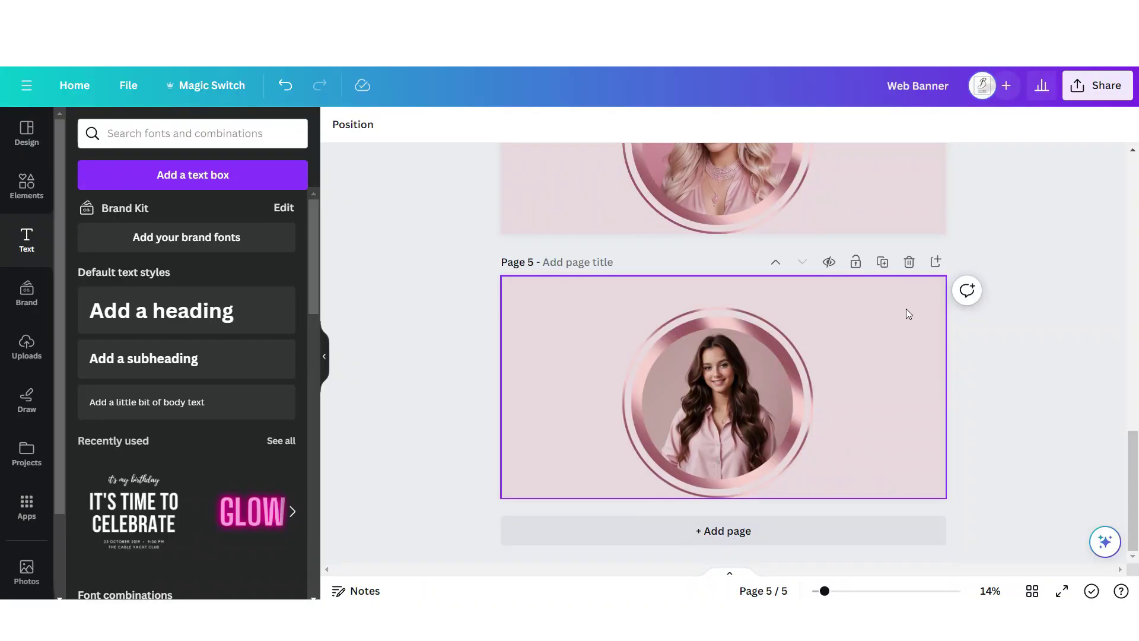
Add a new page with a custom deeper pink background, #E6CFD5
{"action": "left_click", "coordinate": [935, 262]}
{"action": "left_click", "coordinate": [338, 124]}
{"action": "left_click", "coordinate": [81, 214]}
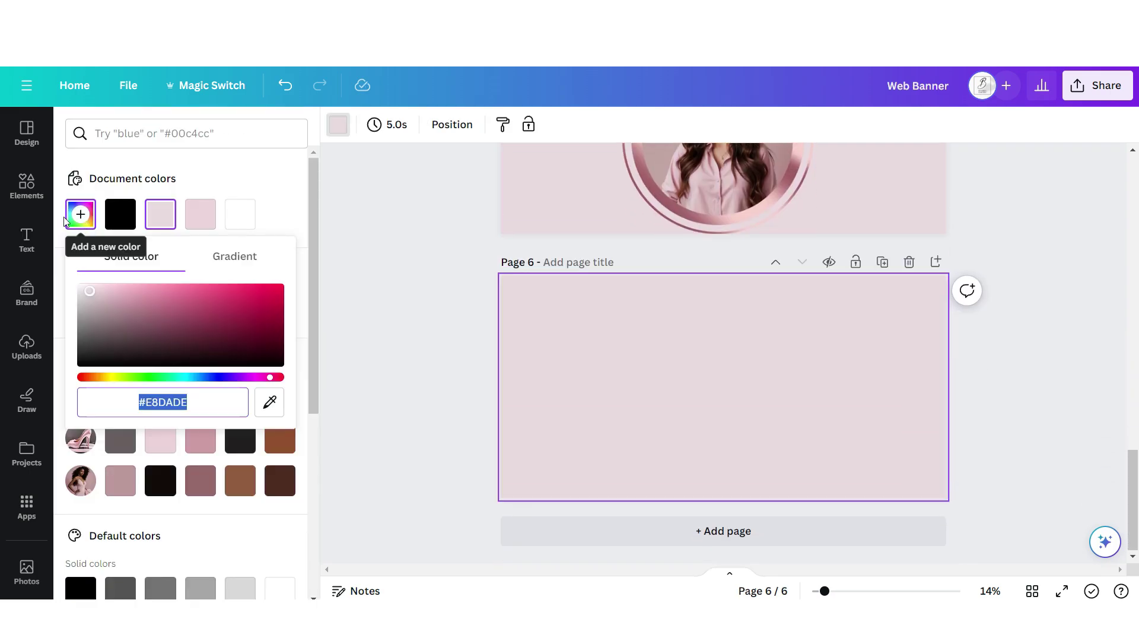
{"action": "left_click_drag", "start_coordinate": [92, 300], "coordinate": [98, 292]}
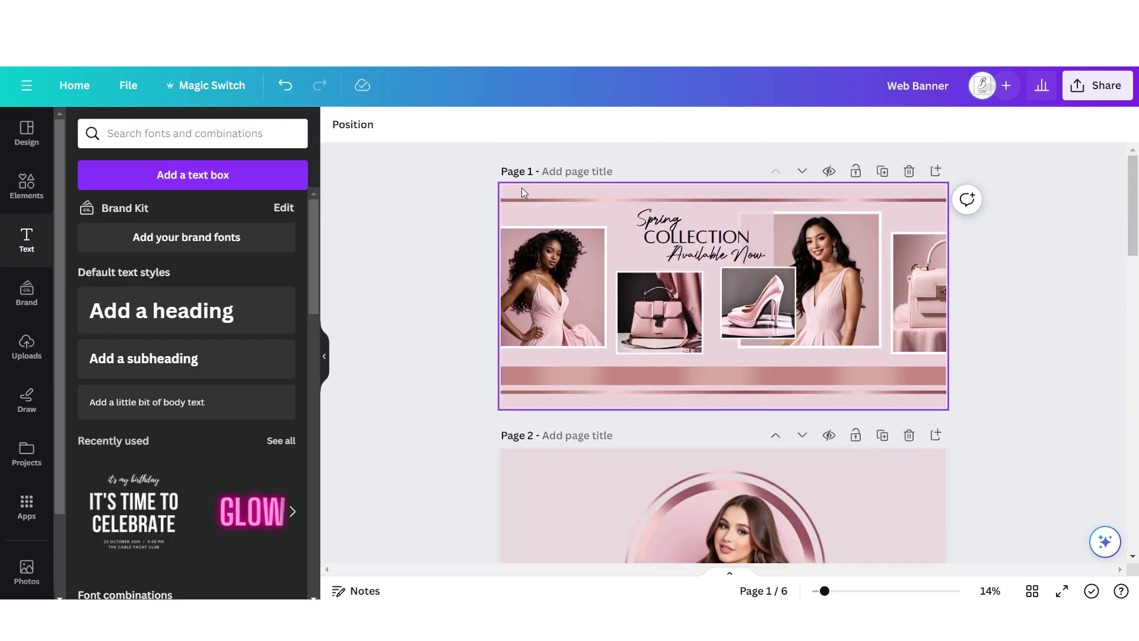
Copy the rose-gold line from page 1 onto the new page near the bottom
{"action": "right_click", "coordinate": [539, 202]}
{"action": "left_click", "coordinate": [586, 216]}
{"action": "key", "text": "ctrl+v"}
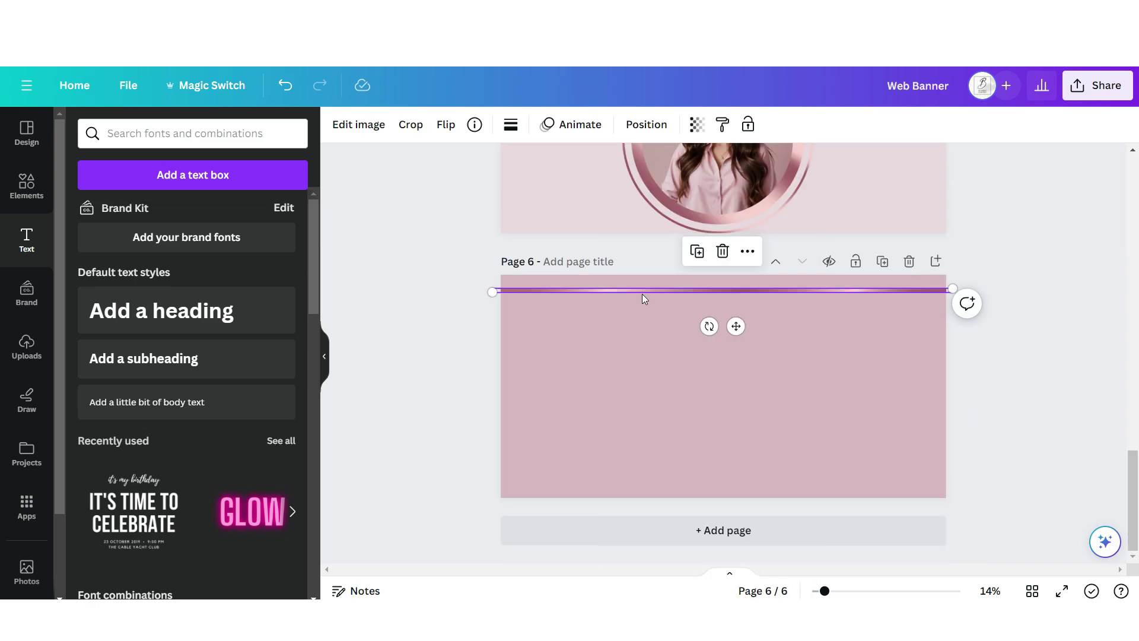
{"action": "left_click_drag", "start_coordinate": [735, 325], "coordinate": [742, 503]}
Add a white fade graphic, rotated sideways and made mostly transparent
{"action": "left_click", "coordinate": [26, 185]}
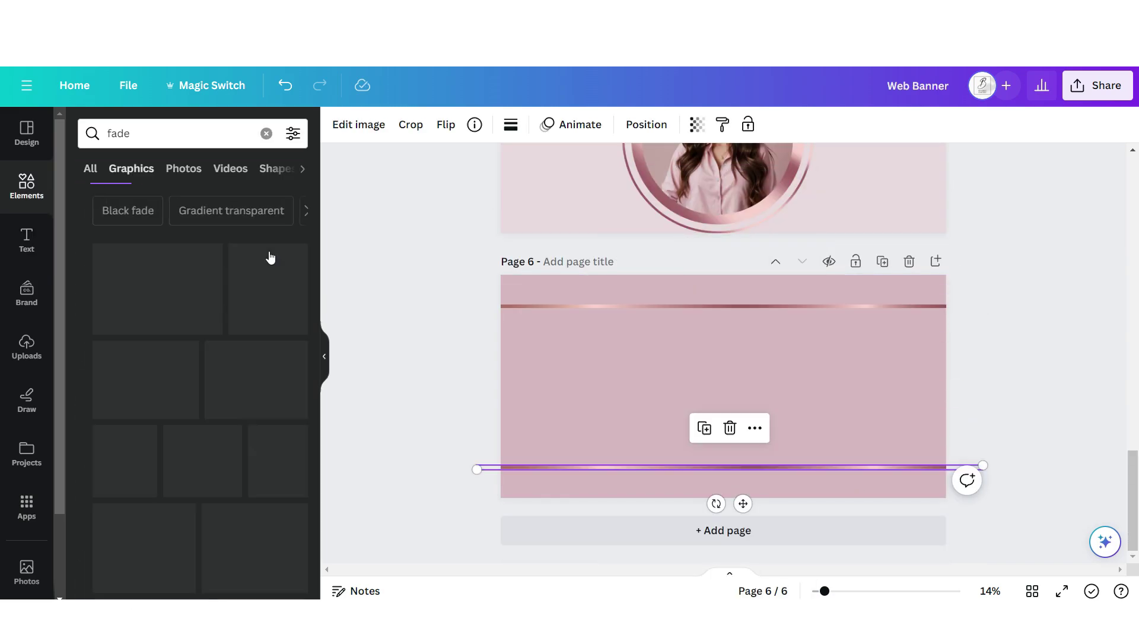
{"action": "left_click", "coordinate": [261, 427]}
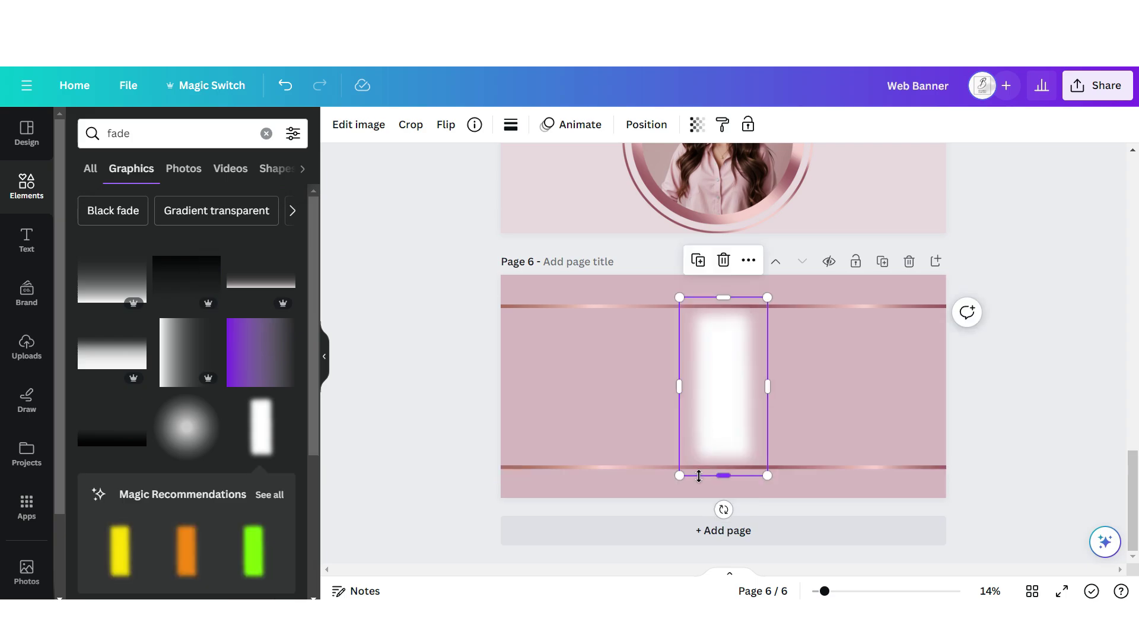
{"action": "left_click_drag", "start_coordinate": [723, 508], "coordinate": [818, 389]}
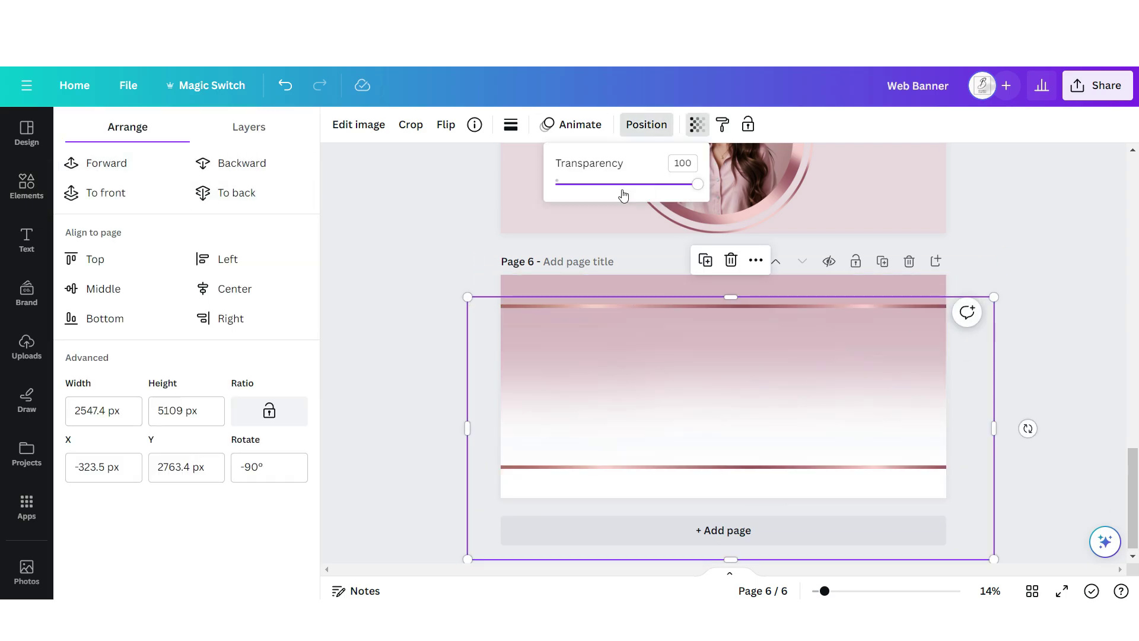
{"action": "left_click_drag", "start_coordinate": [697, 184], "coordinate": [588, 185]}
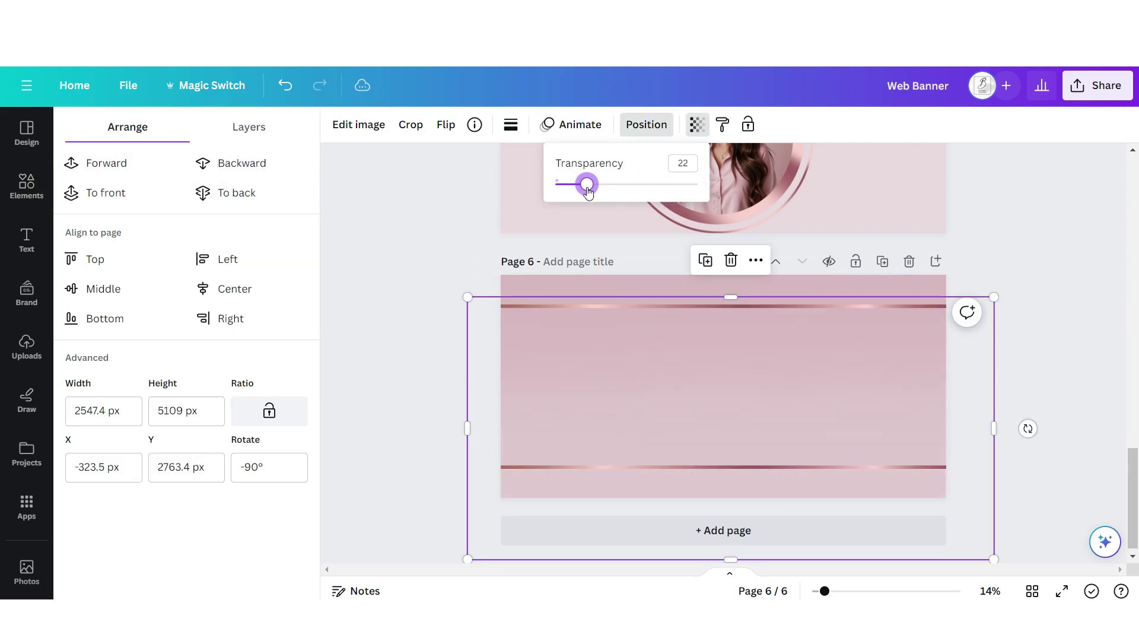
Add PRETTY IN PINK in Belleza and the Embrace Your Flair tagline in Authentic Signature
{"action": "left_click", "coordinate": [26, 241]}
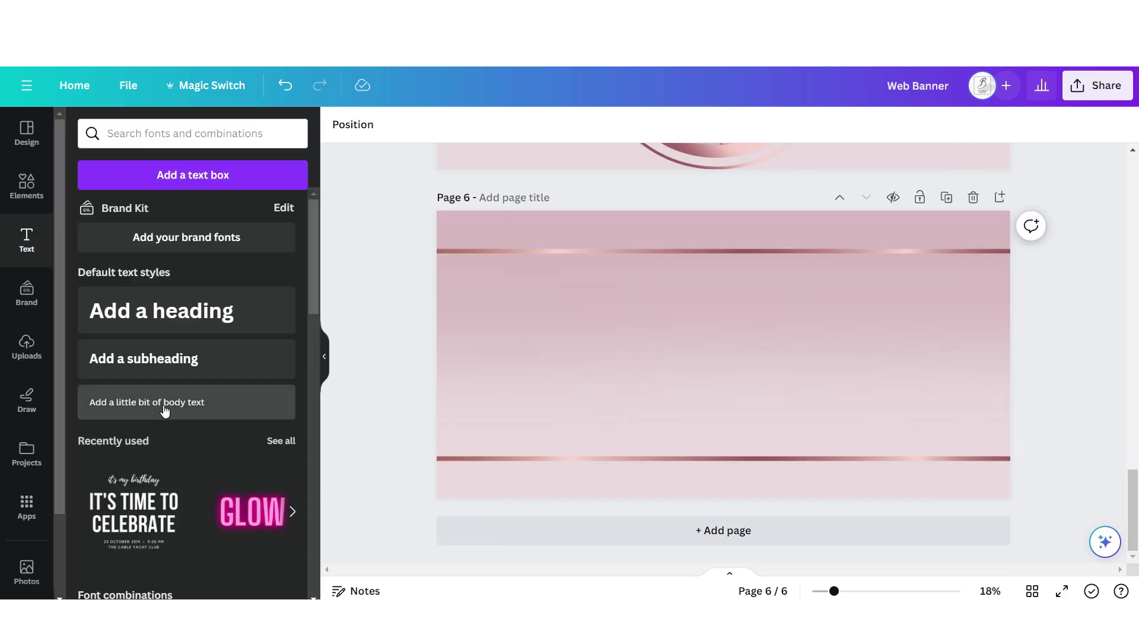
{"action": "left_click", "coordinate": [170, 402]}
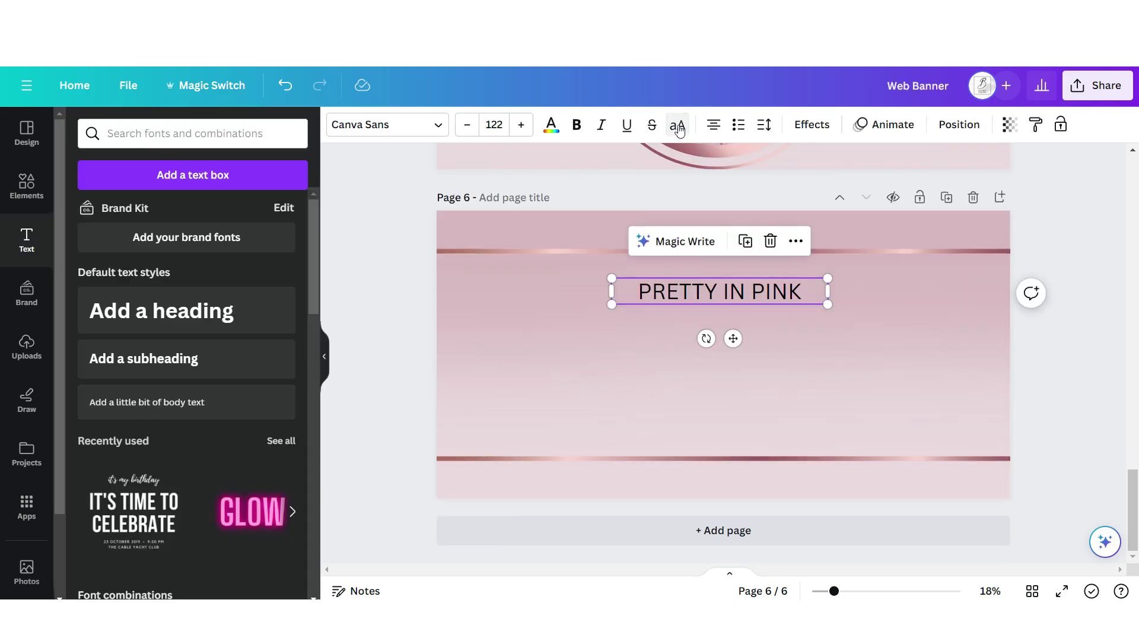
{"action": "left_click", "coordinate": [150, 228]}
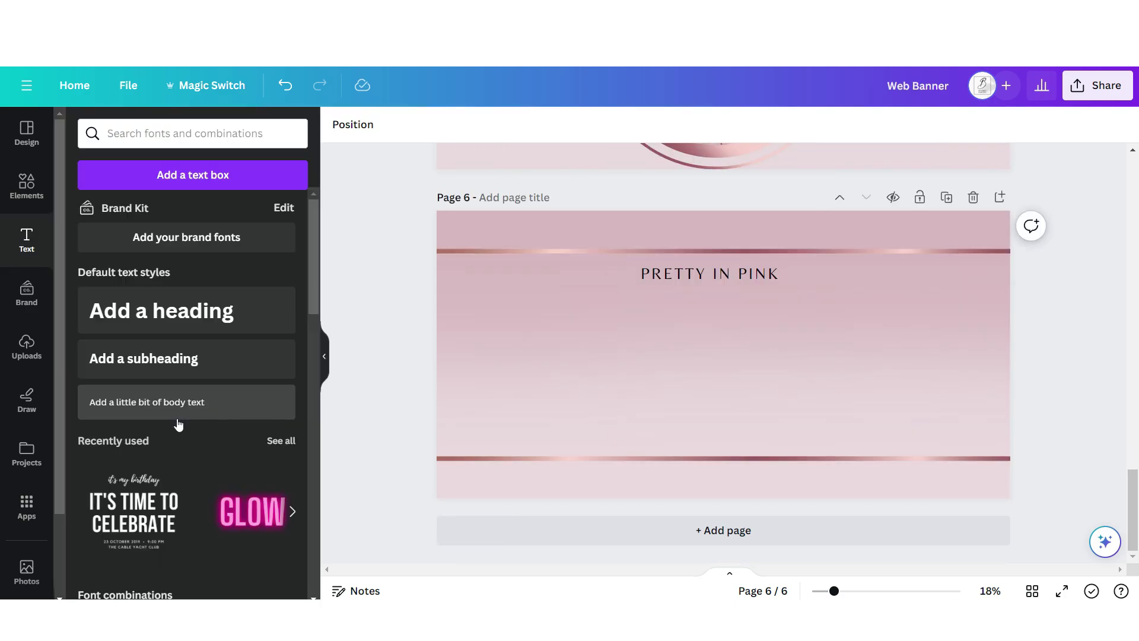
{"action": "left_click", "coordinate": [173, 412]}
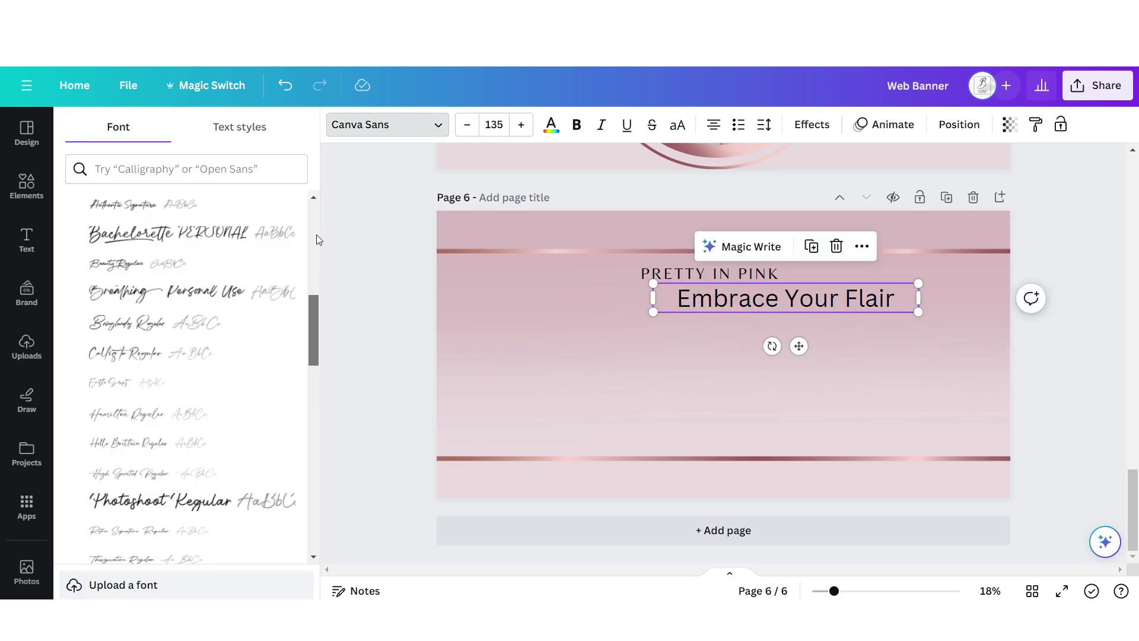
{"action": "left_click", "coordinate": [211, 205]}
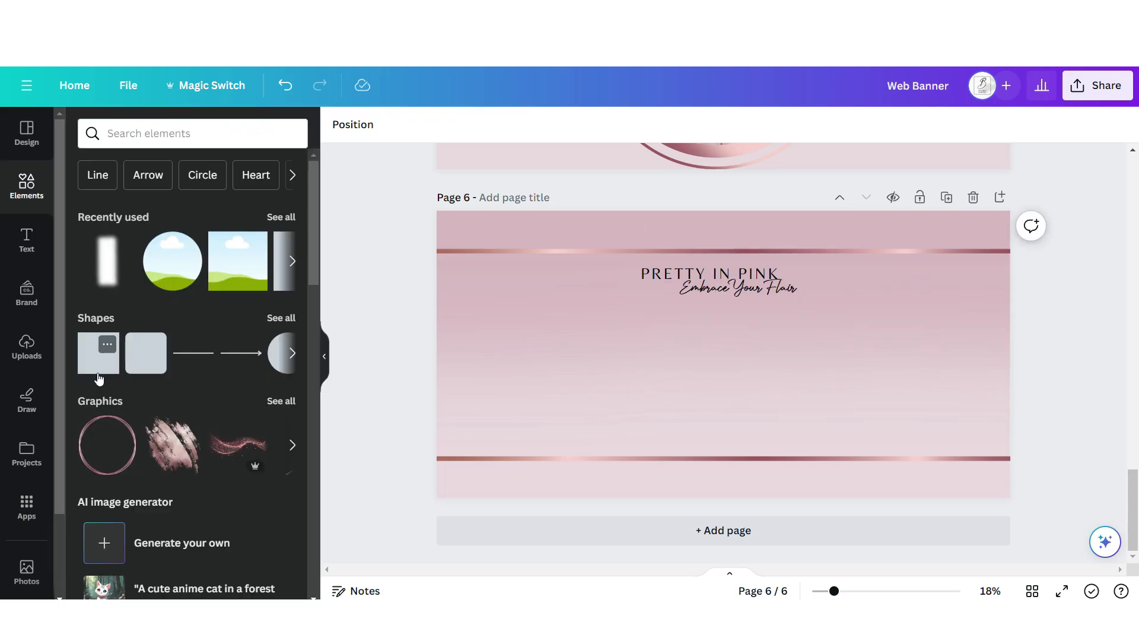
Build a polaroid card from a white square with a square photo frame inside
{"action": "left_click", "coordinate": [99, 374]}
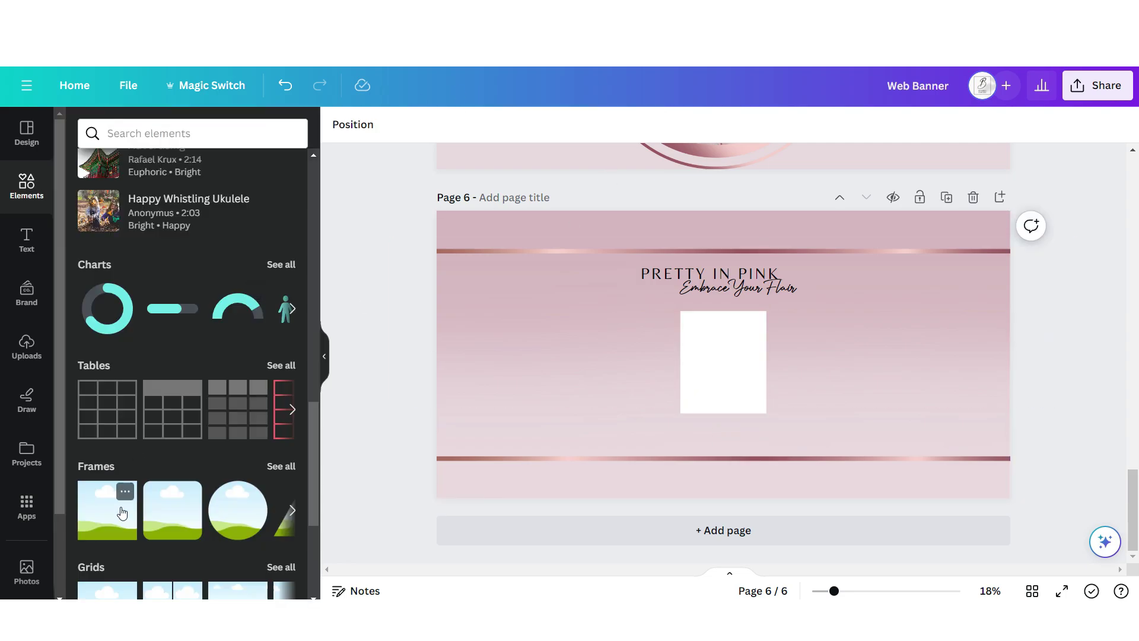
{"action": "left_click", "coordinate": [121, 511]}
{"action": "left_click_drag", "start_coordinate": [797, 279], "coordinate": [722, 359]}
{"action": "mouse_move", "coordinate": [763, 409]}
{"action": "left_mouse_down"}
{"action": "mouse_move", "coordinate": [747, 378]}
{"action": "mouse_move", "coordinate": [760, 394]}
{"action": "left_mouse_up"}
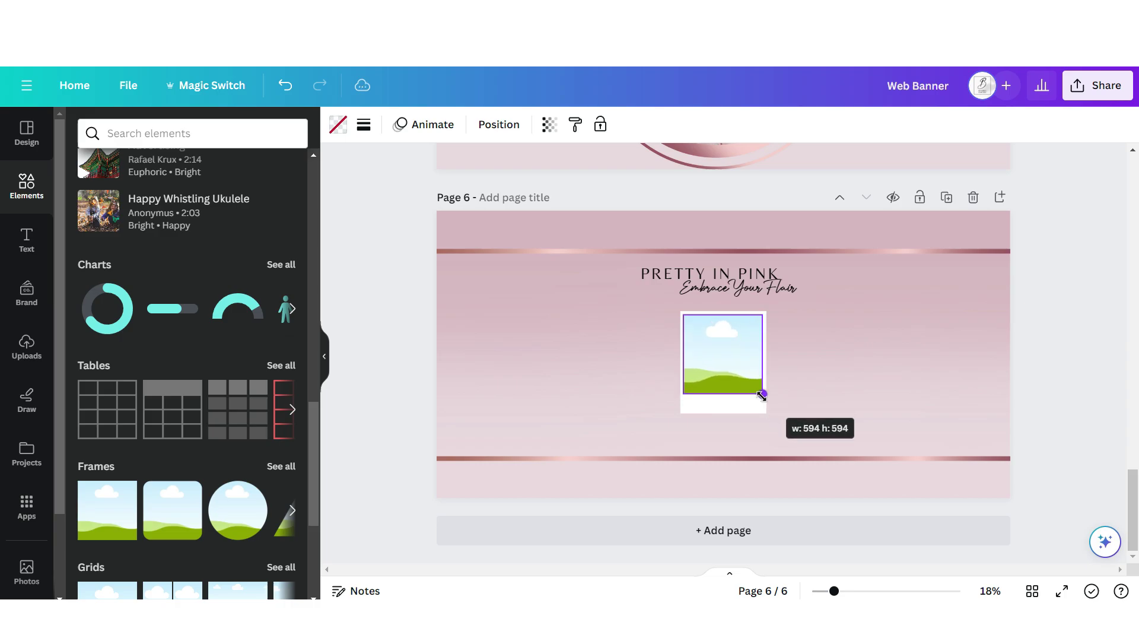
{"action": "left_click_drag", "start_coordinate": [733, 350], "coordinate": [653, 330]}
Duplicate the polaroid and put the model photo into the middle one
{"action": "key", "text": "ctrl+d"}
{"action": "left_click", "coordinate": [26, 347]}
{"action": "left_click_drag", "start_coordinate": [130, 320], "coordinate": [711, 344]}
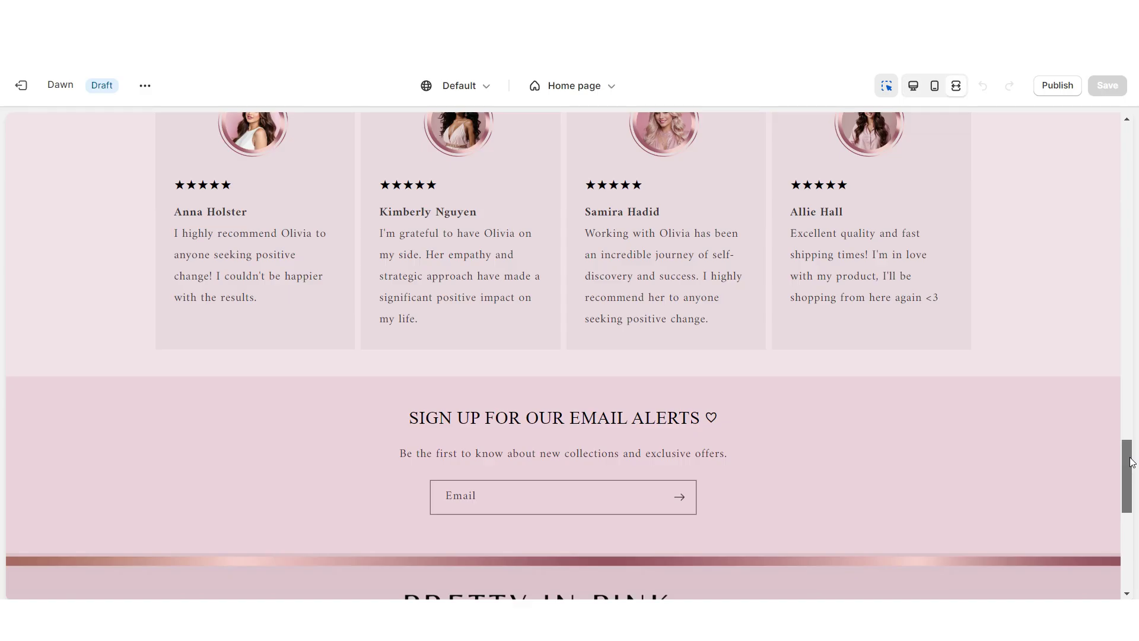
Scroll the preview to review the Pretty in Pink image banner above SHOP NOW
{"action": "left_click_drag", "start_coordinate": [1131, 463], "coordinate": [1134, 513]}
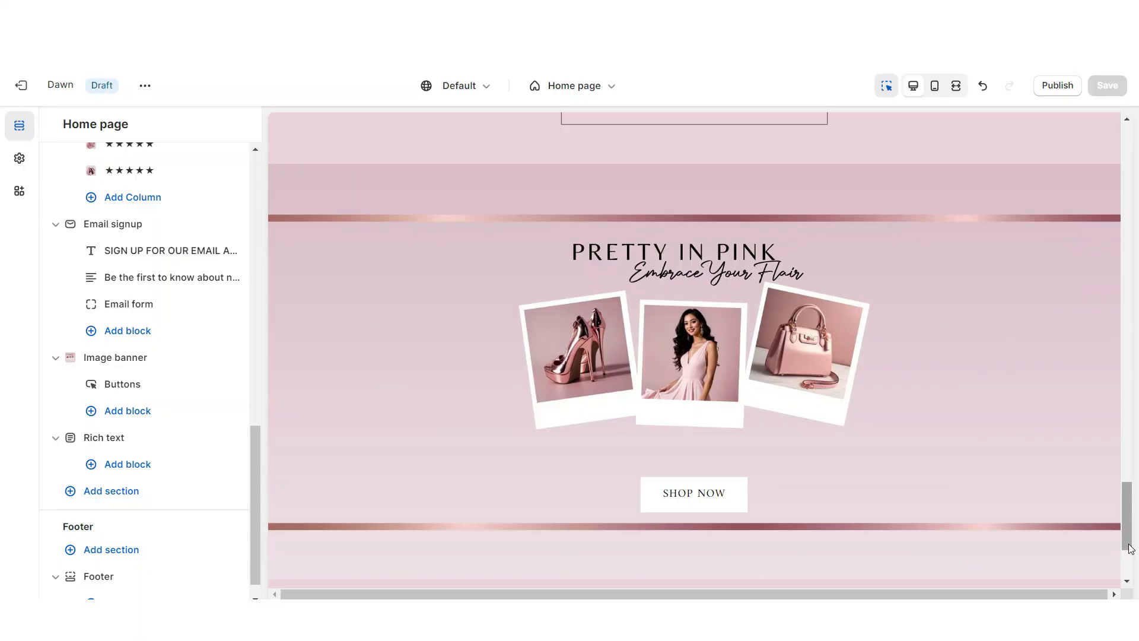
Add a Multirow section to the home page and delete its extra row
{"action": "left_click_drag", "start_coordinate": [1130, 548], "coordinate": [1131, 574]}
{"action": "left_click", "coordinate": [693, 436]}
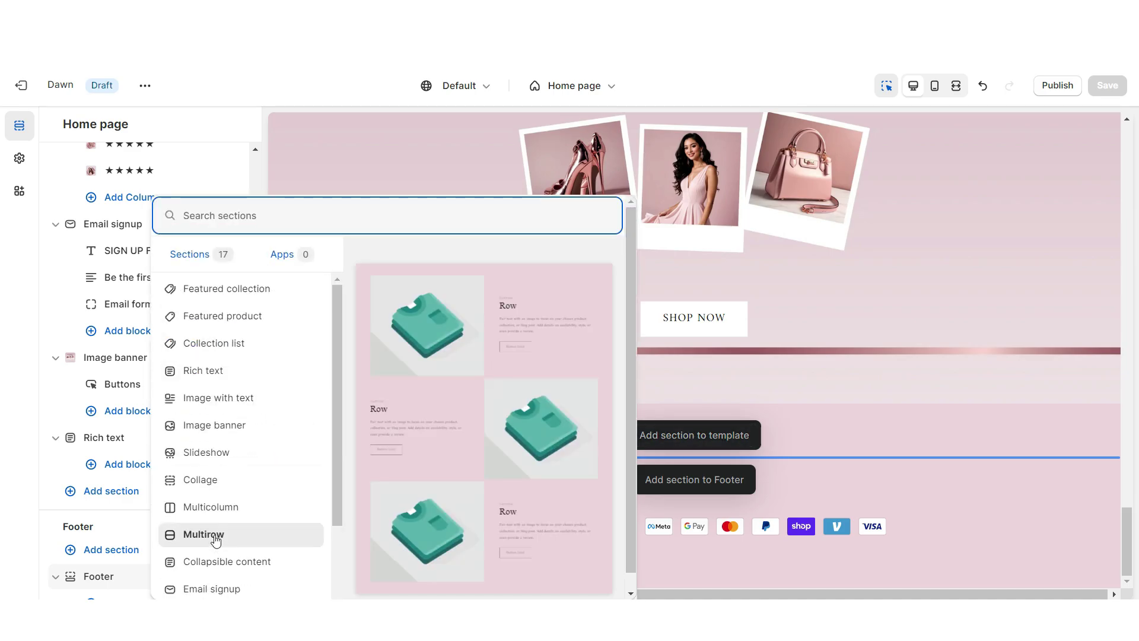
{"action": "left_click", "coordinate": [216, 537]}
{"action": "left_click", "coordinate": [375, 371]}
{"action": "left_click", "coordinate": [140, 587]}
Set the Multirow button style to Solid
{"action": "scroll", "coordinate": [482, 436], "scroll_direction": "down", "scroll_amount": 5}
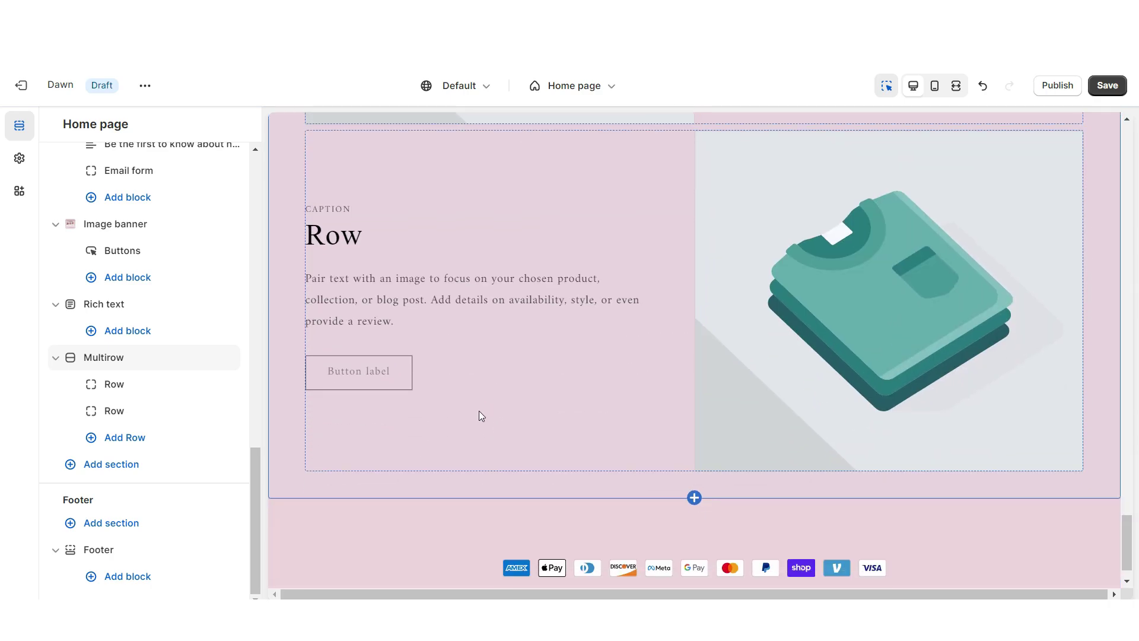
{"action": "left_click", "coordinate": [480, 415]}
{"action": "scroll", "coordinate": [535, 276], "scroll_direction": "down", "scroll_amount": 5}
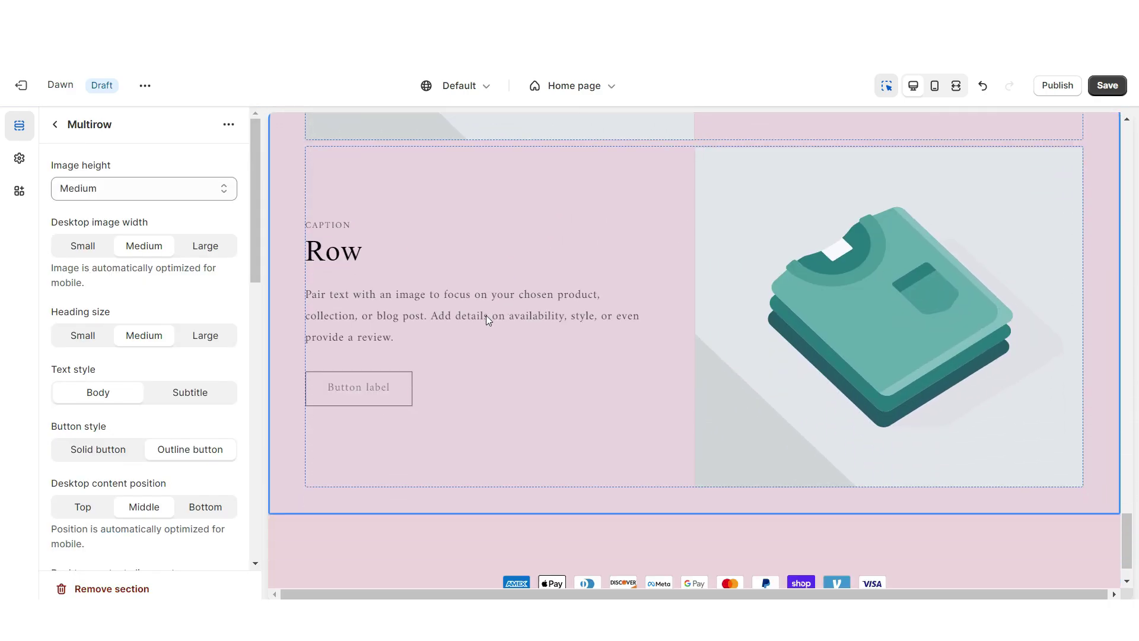
{"action": "key", "text": "ctrl+z"}
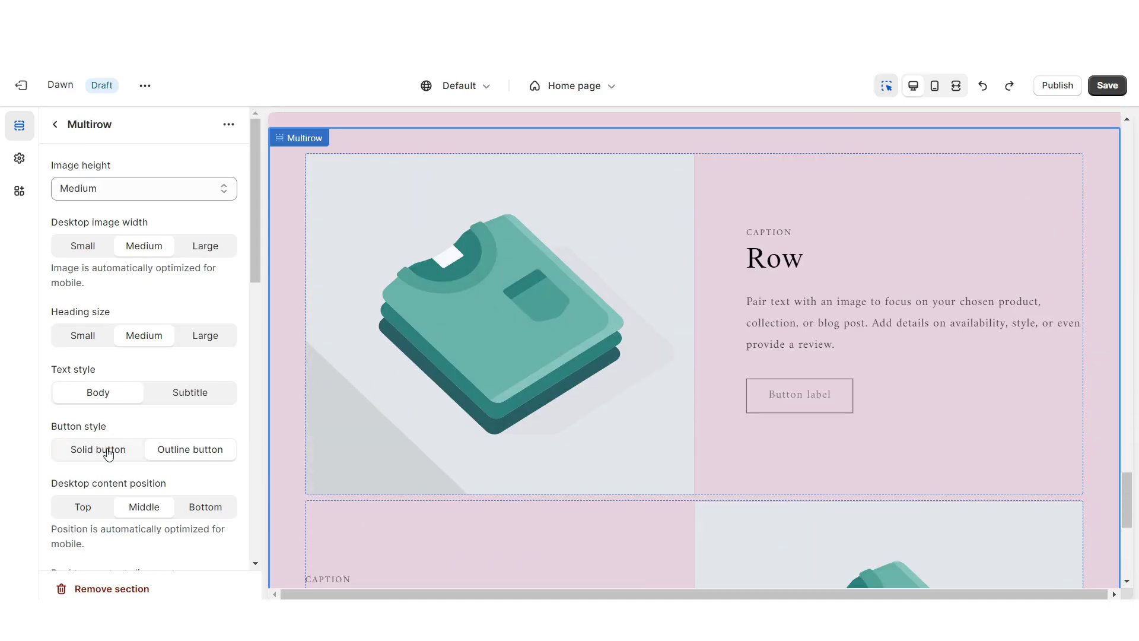
{"action": "left_click", "coordinate": [108, 453]}
Change the first row's heading to BLOG POST
{"action": "left_click", "coordinate": [810, 252]}
{"action": "left_click", "coordinate": [759, 248]}
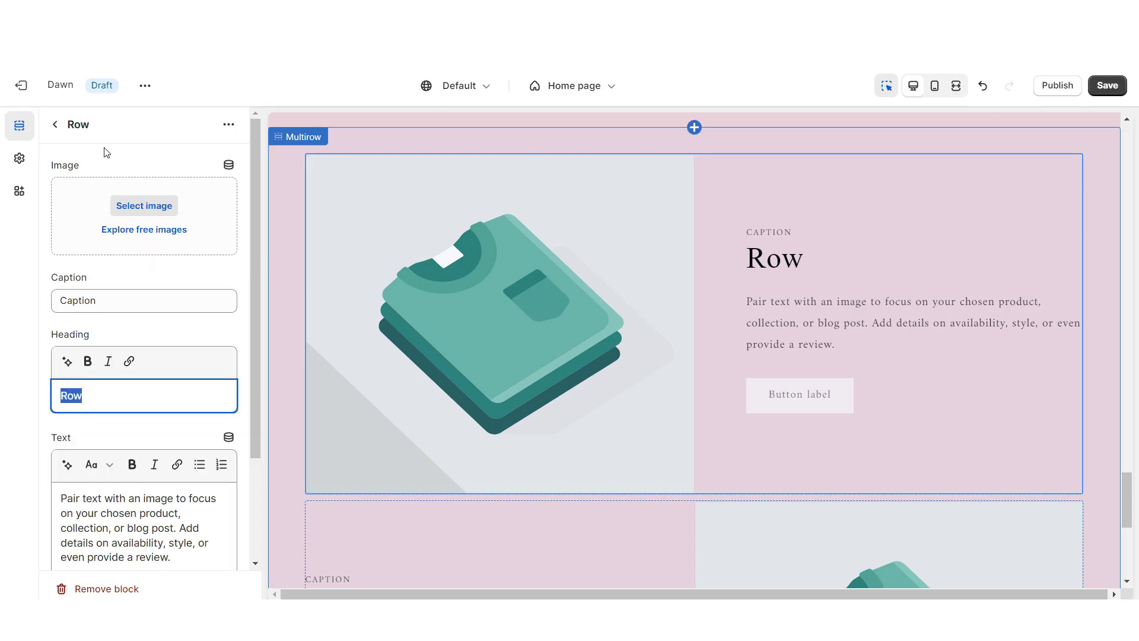
{"action": "type", "text": "BLOG POST"}
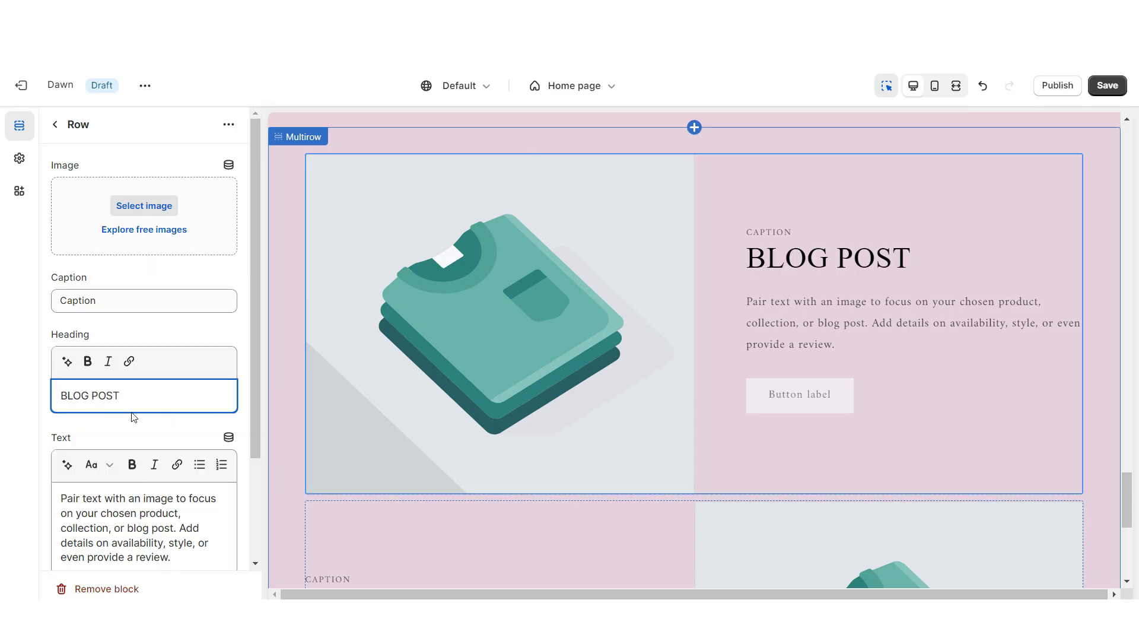
Replace the button label with SEE POST → and save the page
{"action": "scroll", "coordinate": [135, 411], "scroll_direction": "down", "scroll_amount": 1}
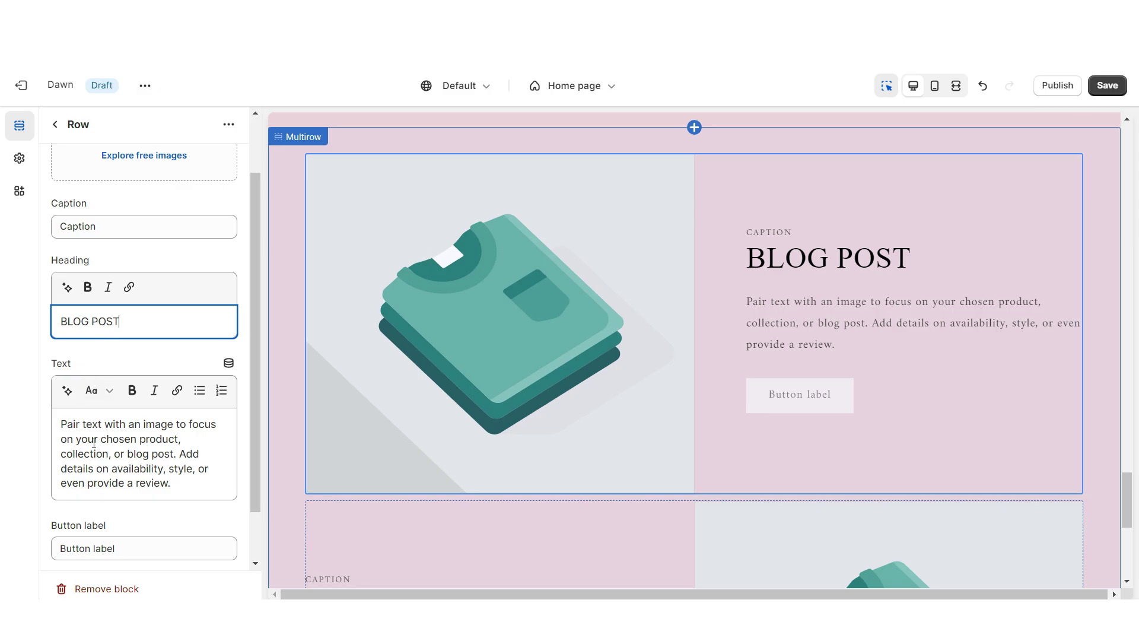
{"action": "scroll", "coordinate": [218, 232], "scroll_direction": "down", "scroll_amount": 1}
{"action": "triple_click", "coordinate": [89, 486]}
{"action": "right_click", "coordinate": [89, 484]}
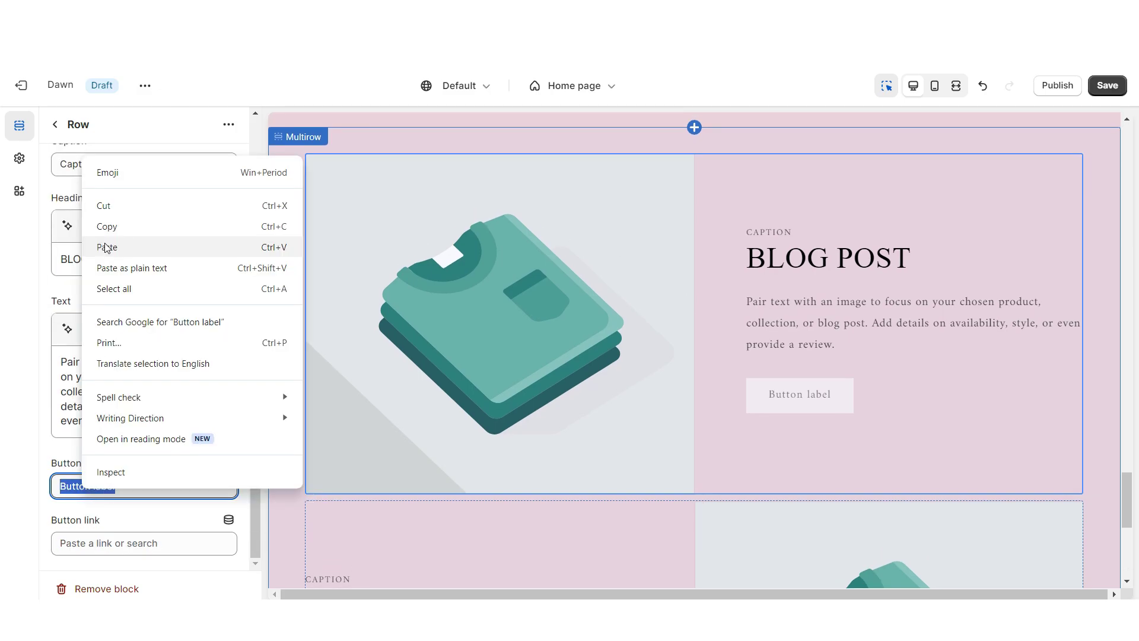
{"action": "left_click", "coordinate": [111, 236]}
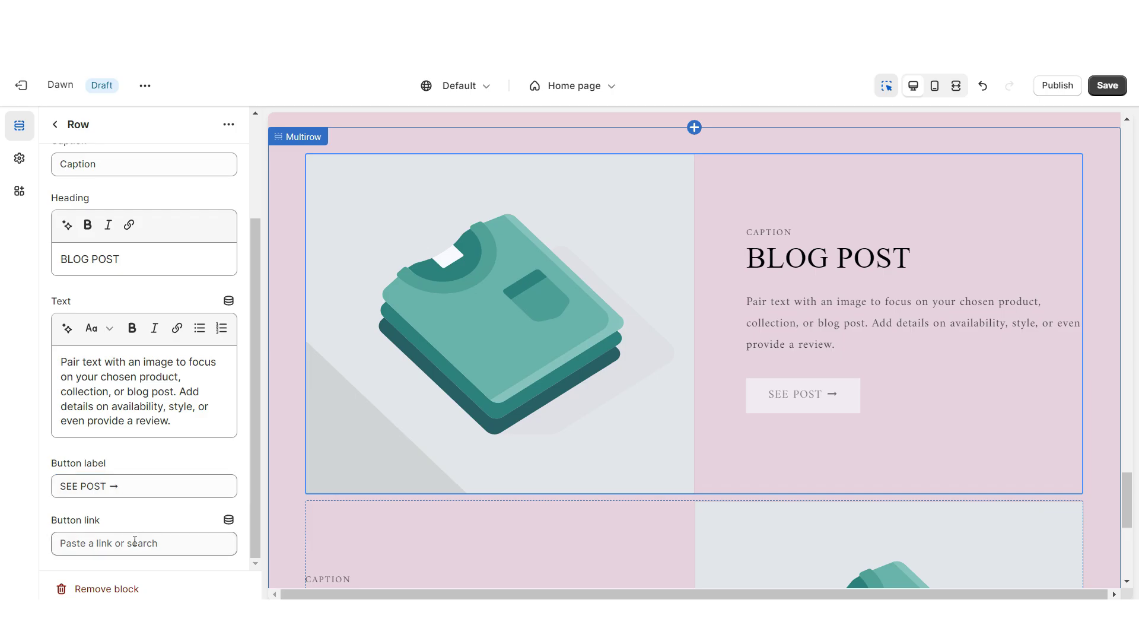
{"action": "left_click", "coordinate": [54, 124]}
{"action": "key", "text": "ctrl+s"}
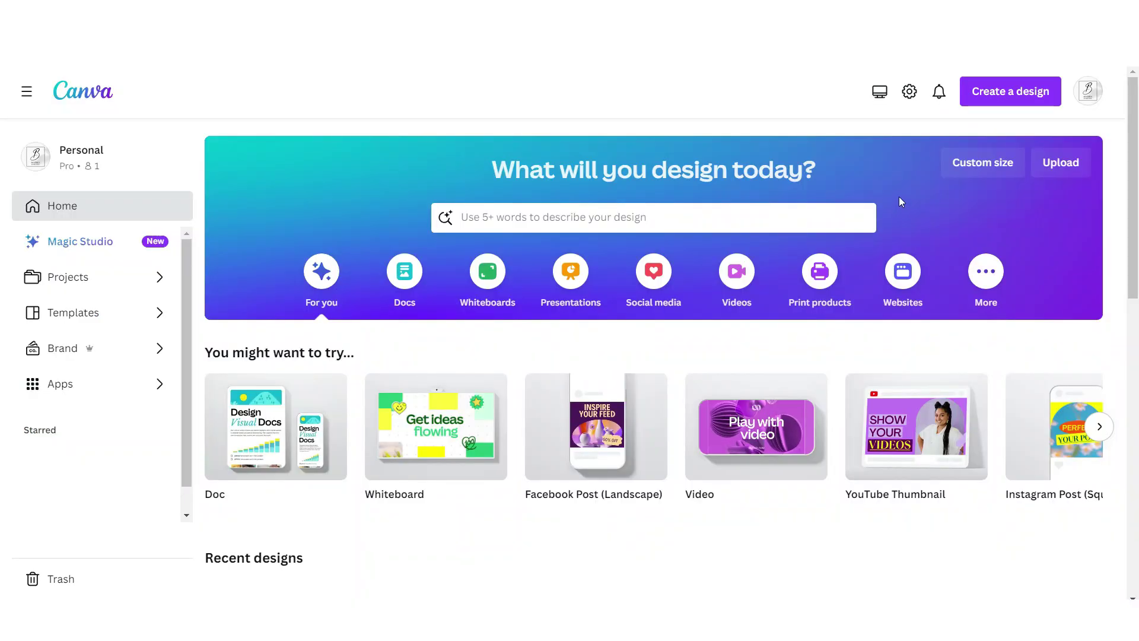
Create a 1080 × 1080 px custom-size design in Canva
{"action": "left_click", "coordinate": [980, 164]}
{"action": "type", "text": "1080"}
{"action": "key", "text": "Tab"}
{"action": "type", "text": "1080"}
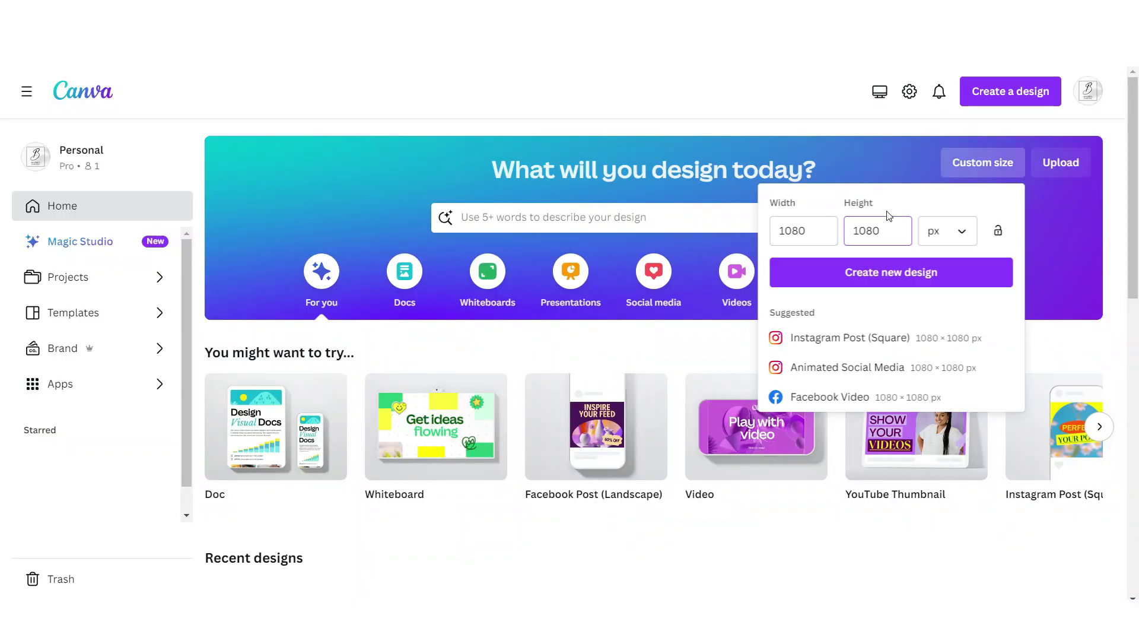
{"action": "left_click", "coordinate": [912, 265]}
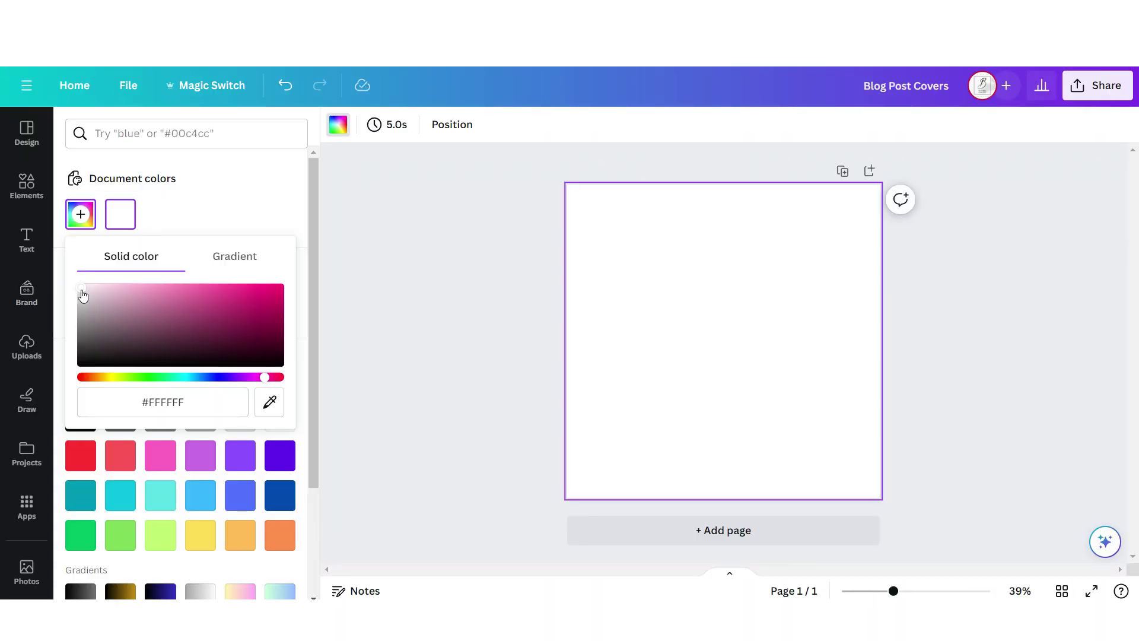
Set the background to #F1E7EC, add a rose-gold strip across the top, and add a photo grid
{"action": "left_click_drag", "start_coordinate": [83, 294], "coordinate": [86, 288]}
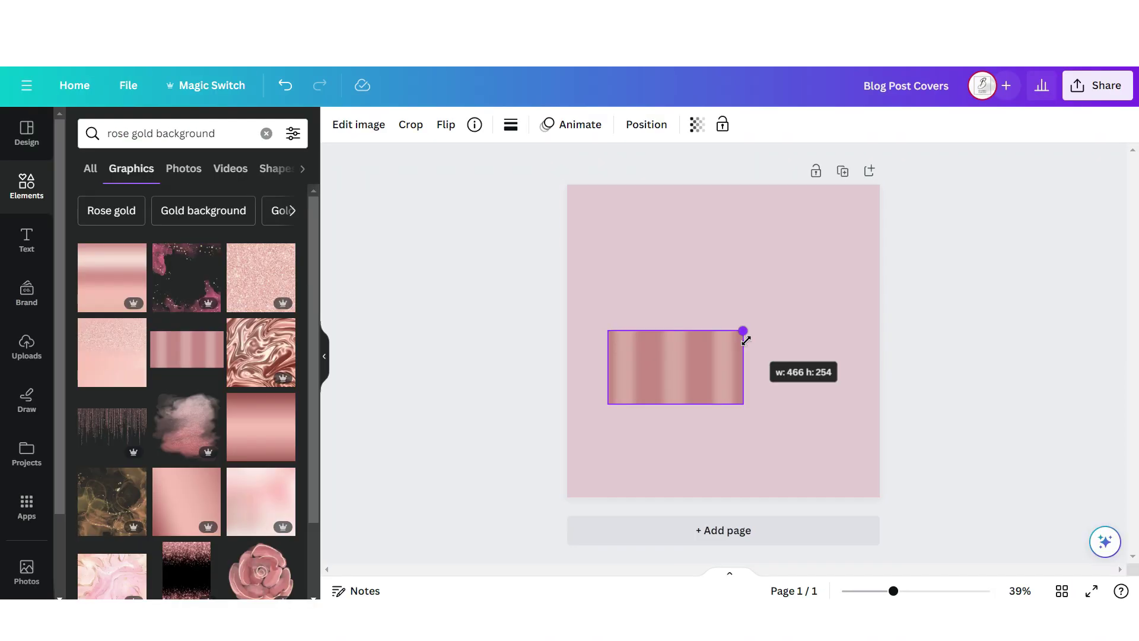
{"action": "left_click_drag", "start_coordinate": [745, 332], "coordinate": [840, 278]}
{"action": "left_click_drag", "start_coordinate": [769, 401], "coordinate": [788, 330]}
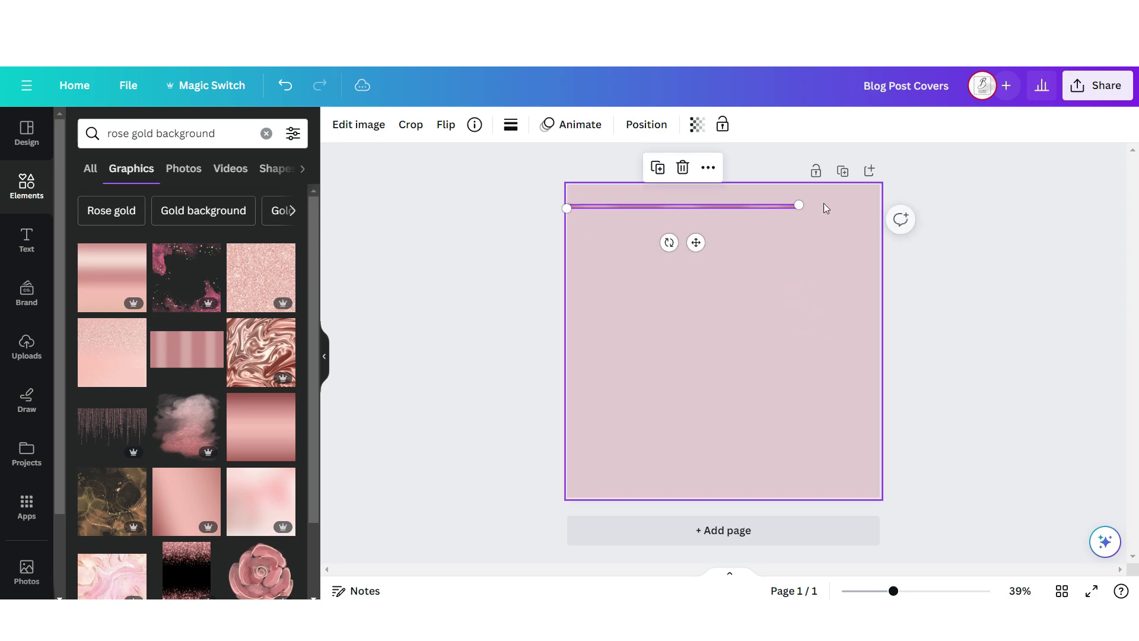
{"action": "left_click_drag", "start_coordinate": [821, 206], "coordinate": [891, 214]}
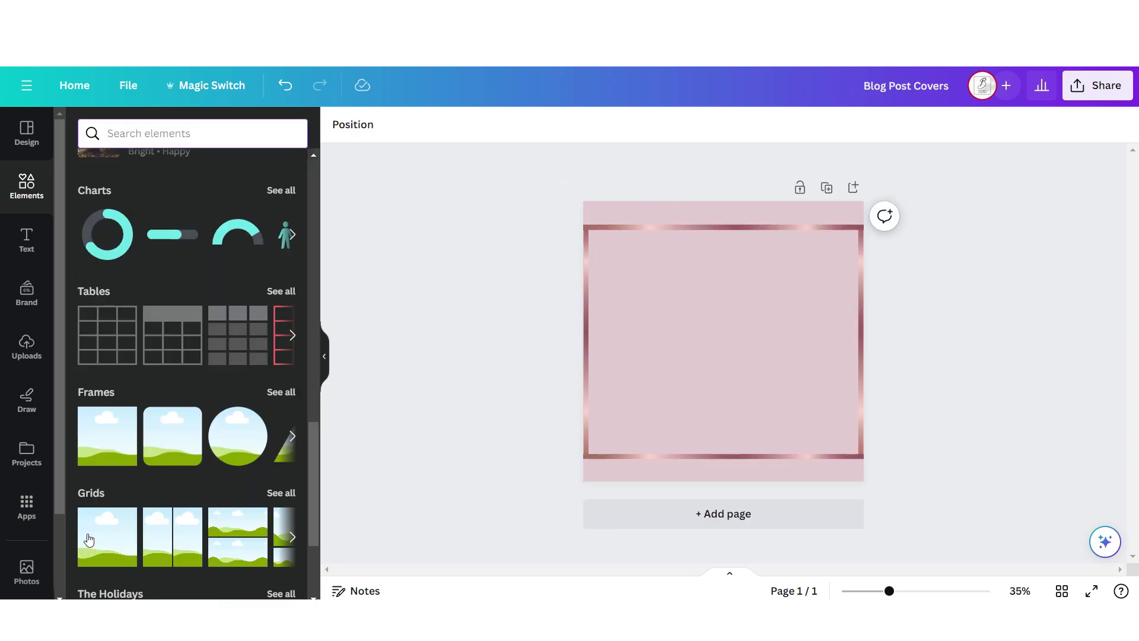
{"action": "left_click", "coordinate": [88, 538]}
Duplicate the page, place a model photo in the large frame, and open the PNG download
{"action": "left_click", "coordinate": [474, 124]}
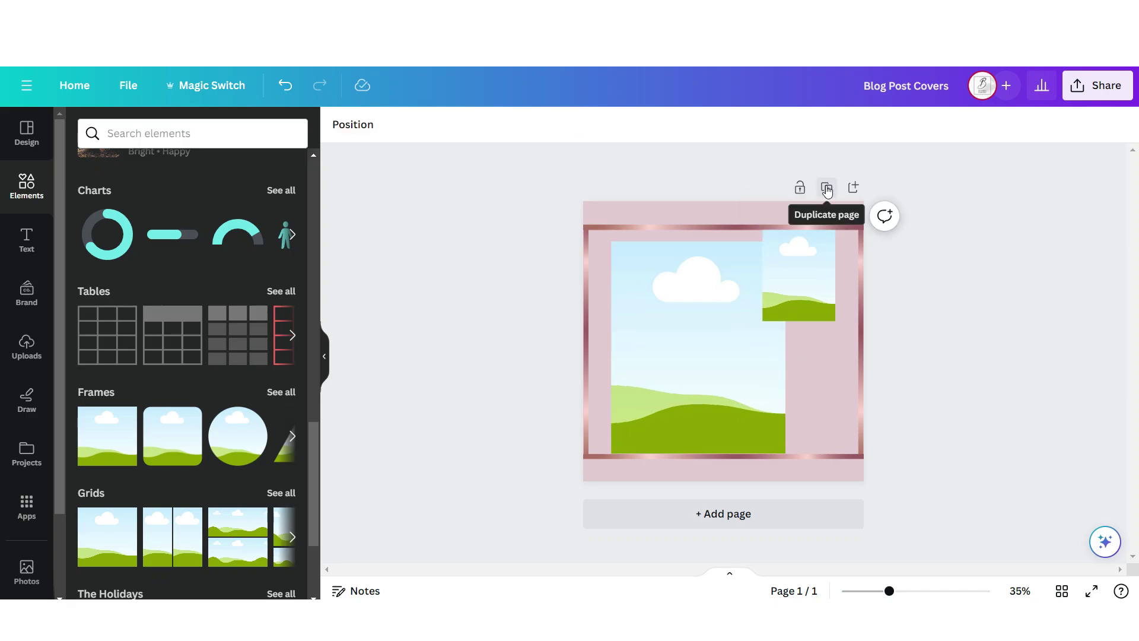
{"action": "left_click", "coordinate": [827, 189]}
{"action": "left_click_drag", "start_coordinate": [800, 292], "coordinate": [647, 408]}
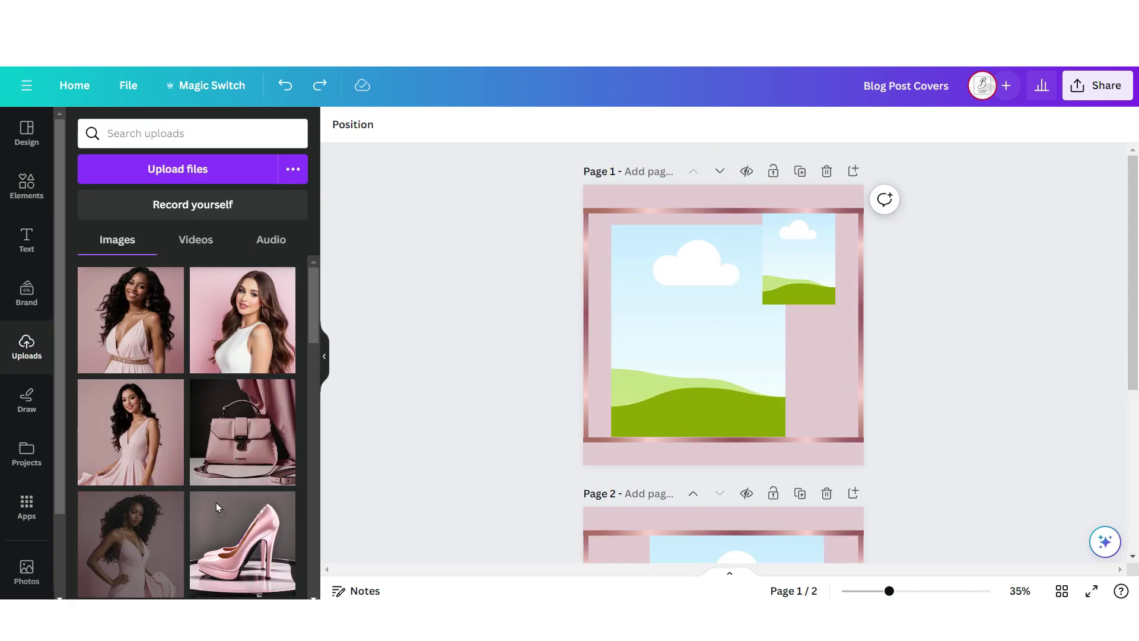
{"action": "left_click_drag", "start_coordinate": [142, 549], "coordinate": [635, 372]}
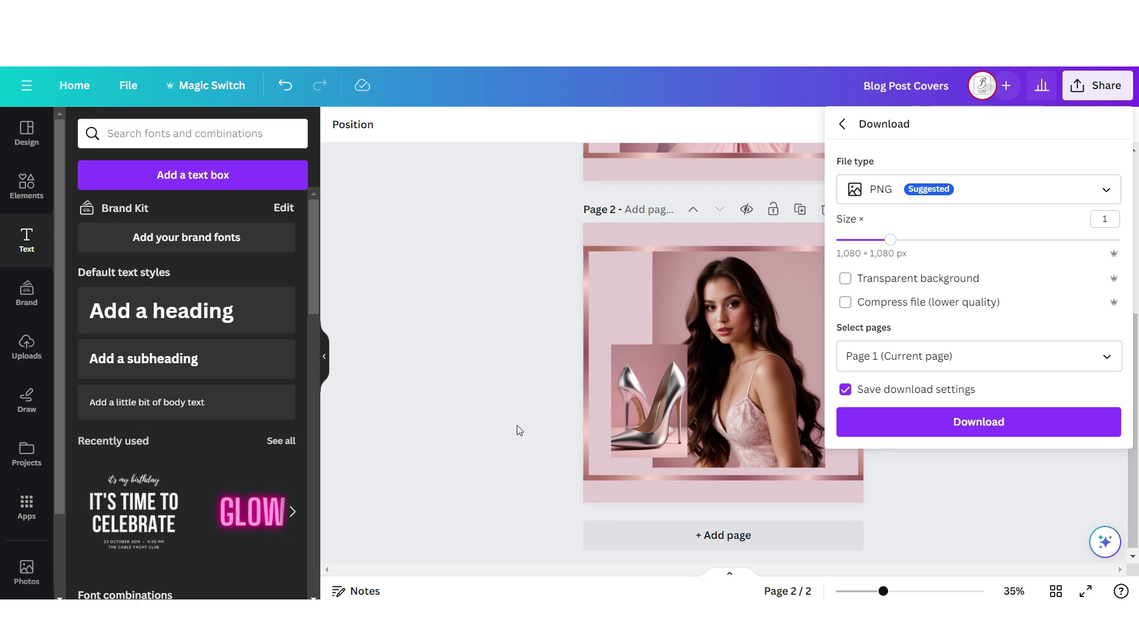
{"action": "scroll", "coordinate": [518, 425], "scroll_direction": "up", "scroll_amount": 5}
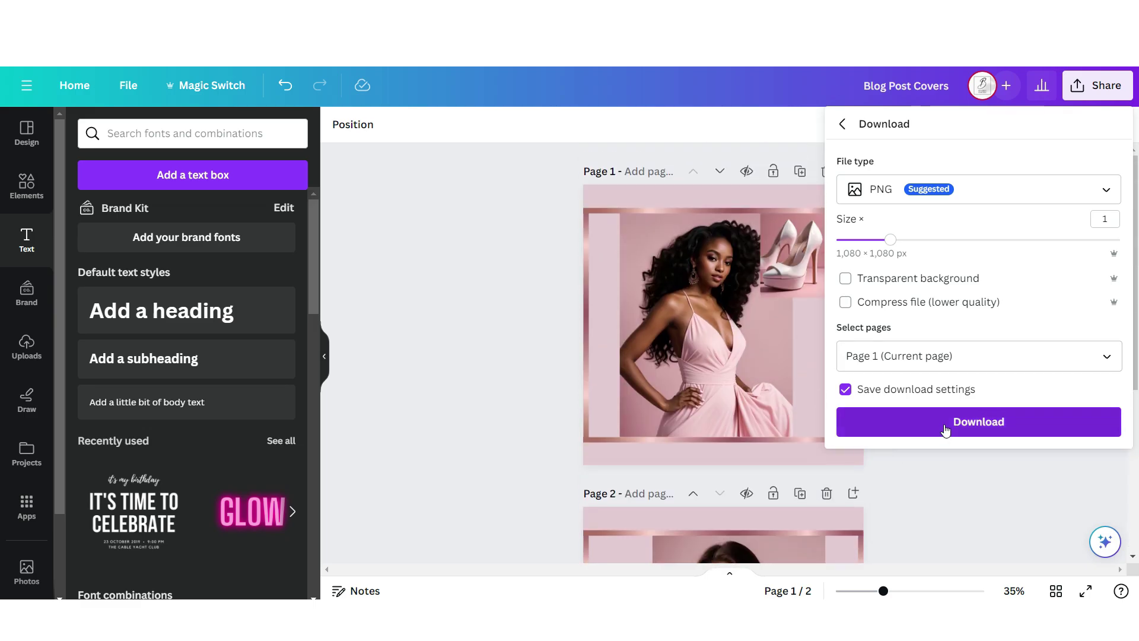
{"action": "left_click", "coordinate": [946, 428]}
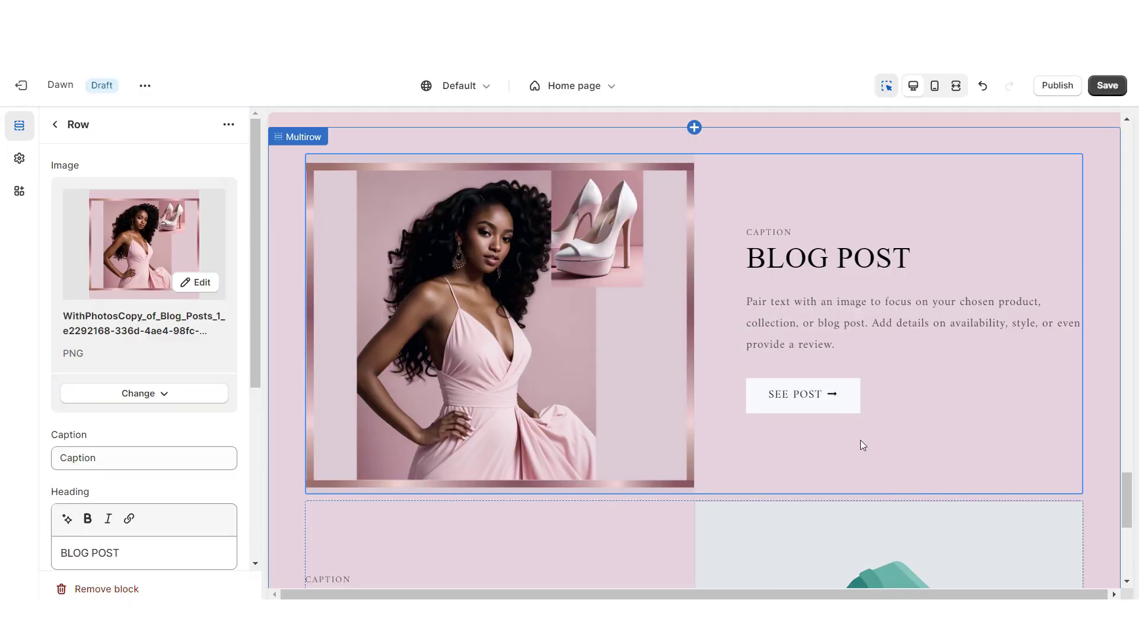
Review the second blog post row's settings in the preview
{"action": "left_click", "coordinate": [786, 537]}
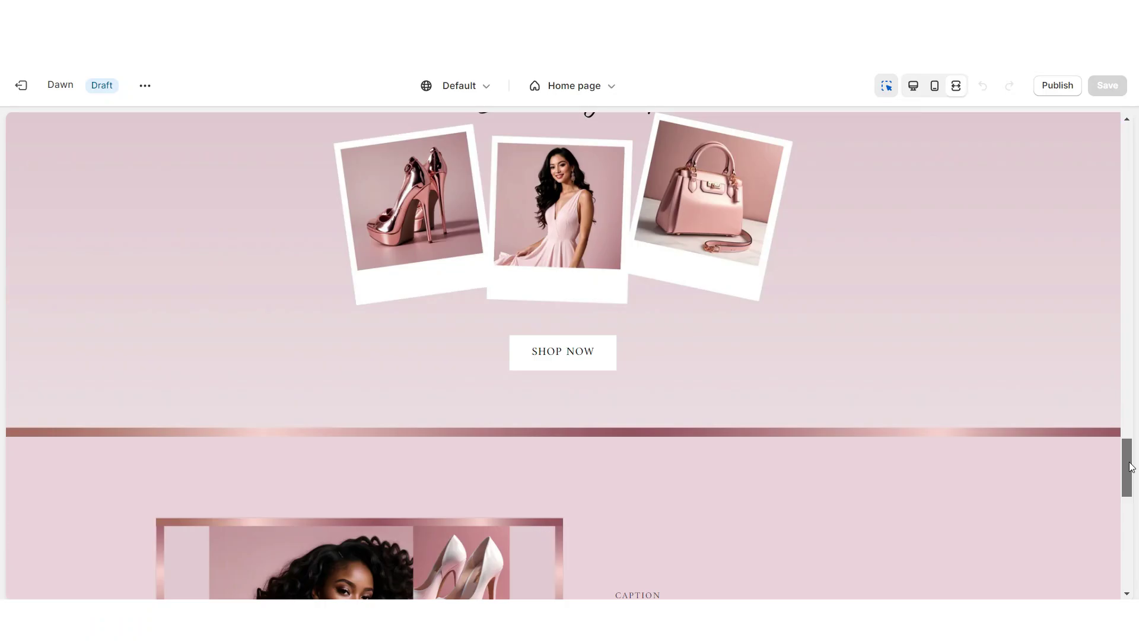
{"action": "left_click_drag", "start_coordinate": [1130, 467], "coordinate": [1135, 548]}
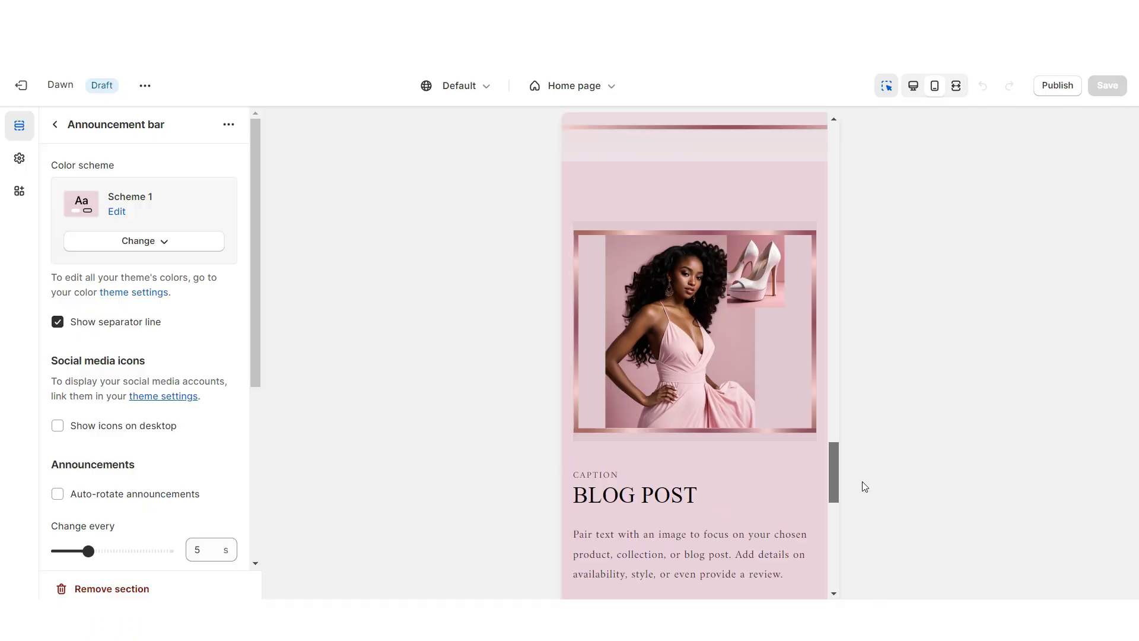
{"action": "left_click_drag", "start_coordinate": [862, 482], "coordinate": [867, 549]}
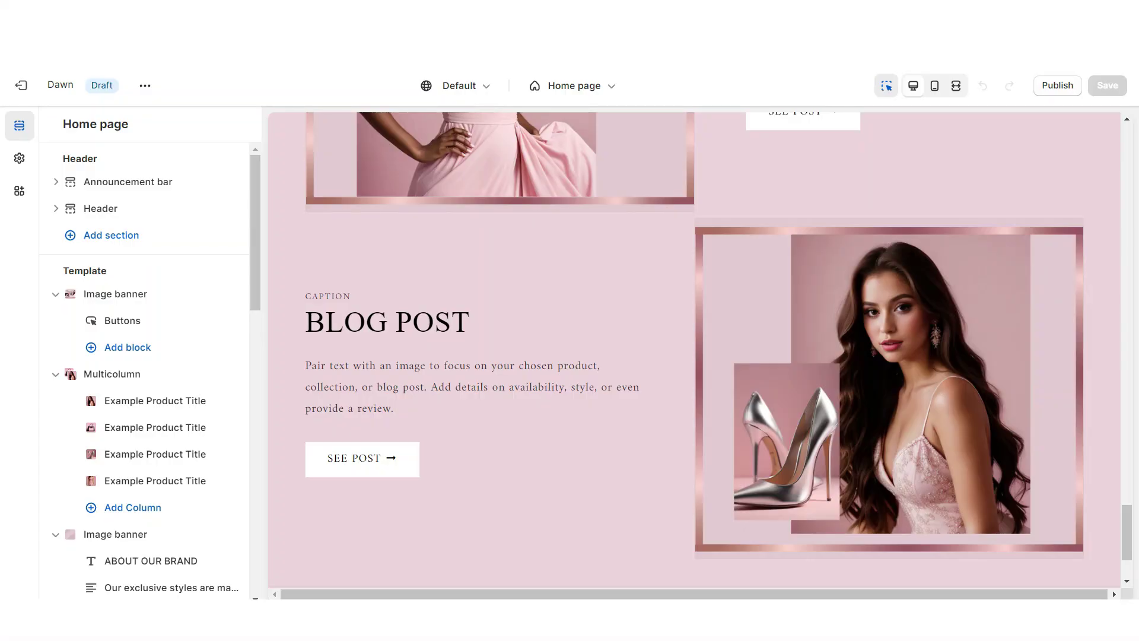
{"action": "scroll", "coordinate": [693, 452], "scroll_direction": "down", "scroll_amount": 3}
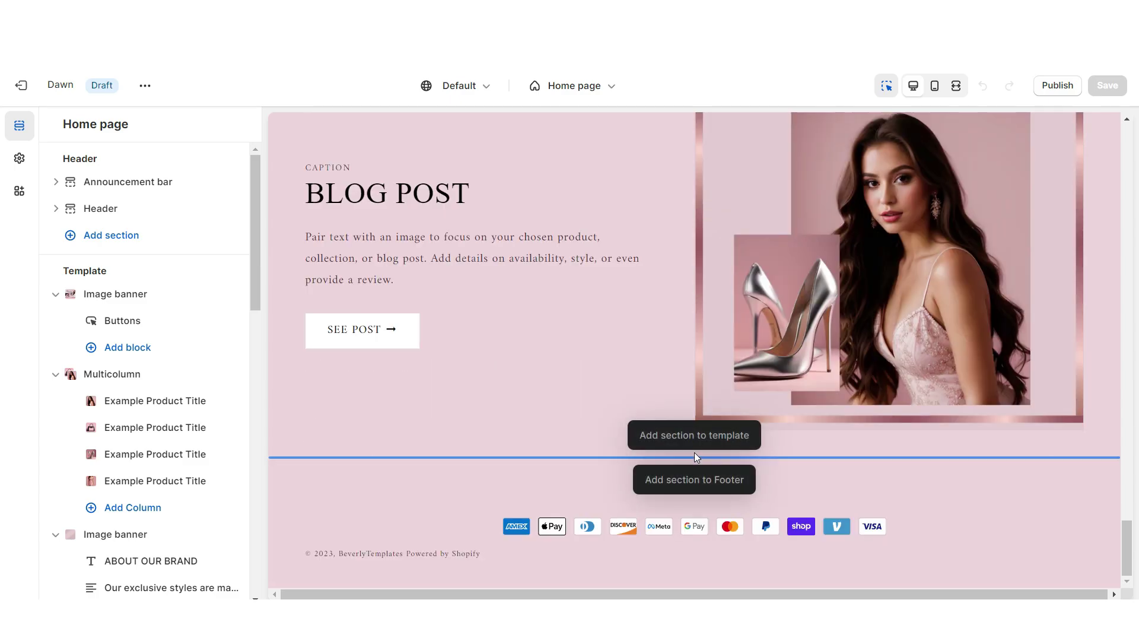
Add a Multicolumn section with a small ✦ FOLLOW OUR INSTAGRAM ✦ heading
{"action": "left_click", "coordinate": [693, 435]}
{"action": "left_click", "coordinate": [213, 507]}
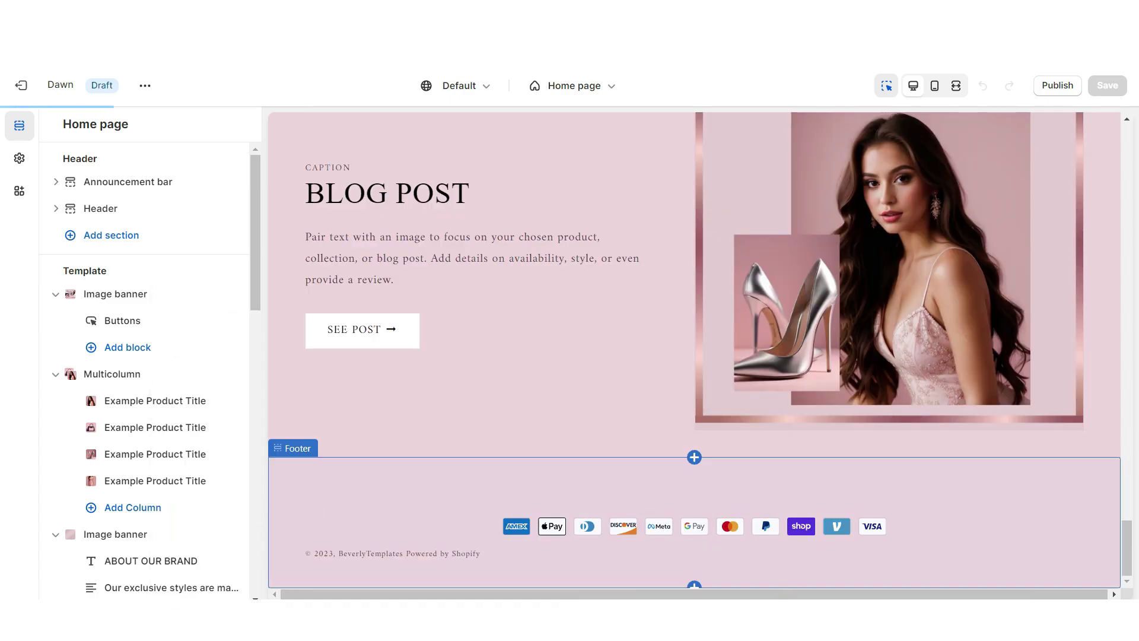
{"action": "double_click", "coordinate": [110, 228]}
{"action": "type", "text": "✦ FOLLOW OUR INSTAGRAM ✦"}
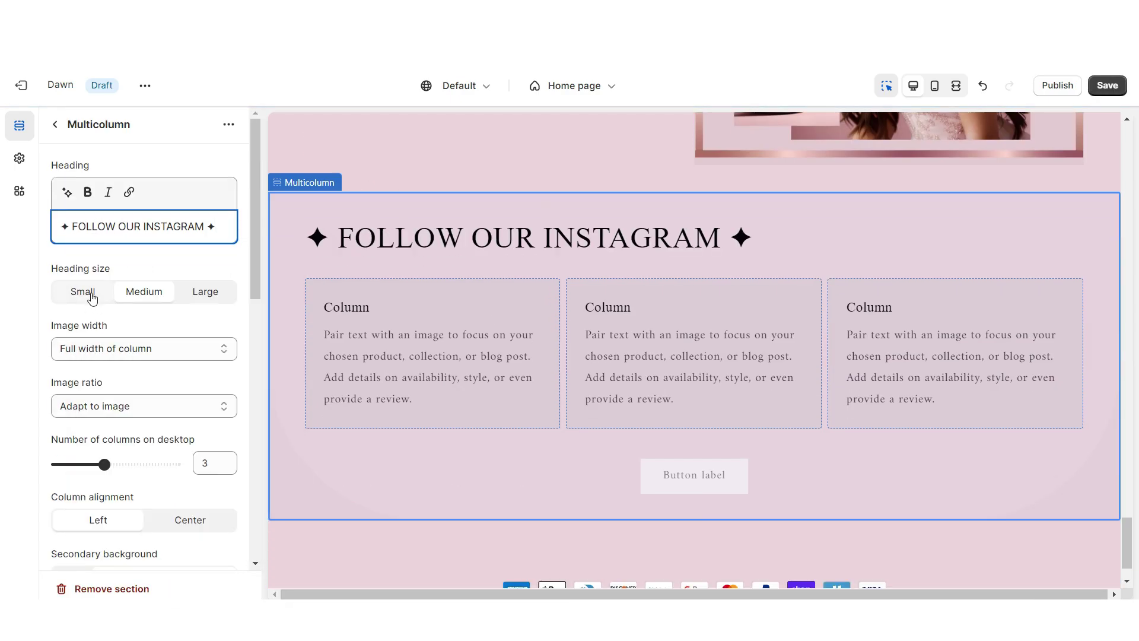
{"action": "left_click", "coordinate": [92, 297]}
Set the Multicolumn button label to OUR INSTAGRAM
{"action": "scroll", "coordinate": [126, 338], "scroll_direction": "down", "scroll_amount": 5}
{"action": "triple_click", "coordinate": [127, 337]}
{"action": "type", "text": "OUR INSTAGRAM"}
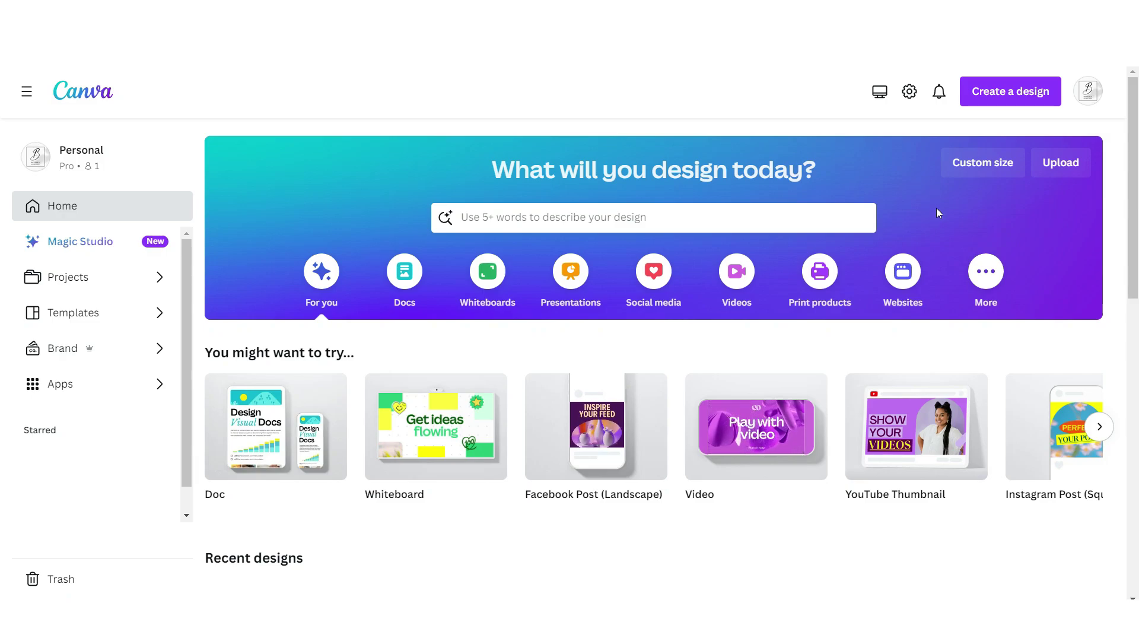
Create a new 1080 × 1080 custom-size Canva design
{"action": "left_click", "coordinate": [966, 167]}
{"action": "type", "text": "1080"}
{"action": "left_click", "coordinate": [896, 224]}
{"action": "type", "text": "1080"}
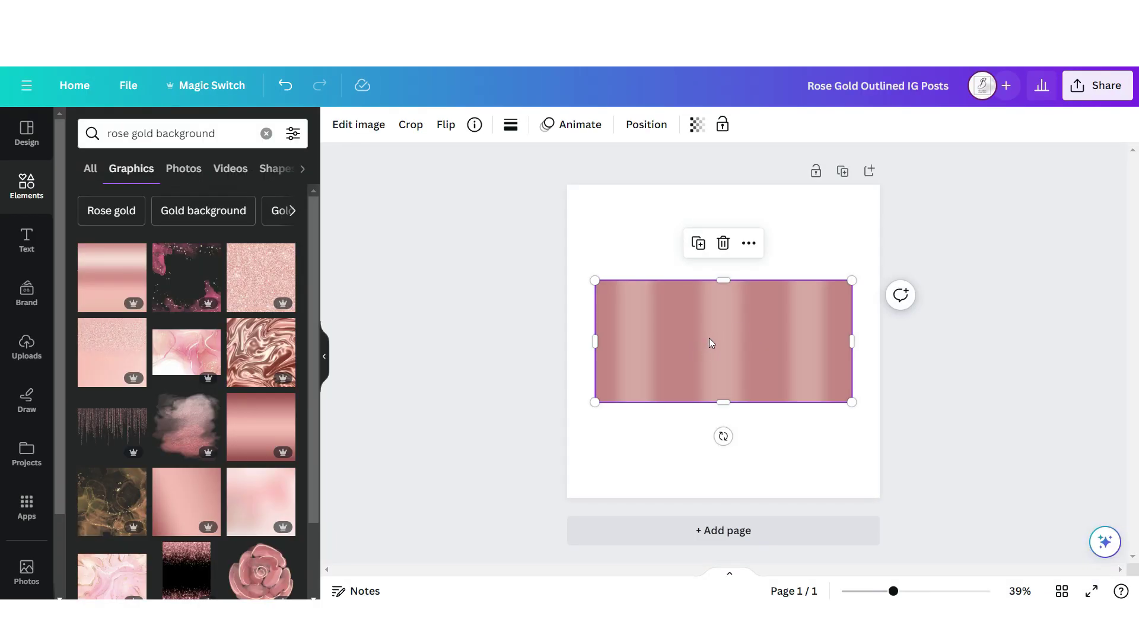
Form a rose-gold frame from thin horizontal and upright line copies
{"action": "left_click_drag", "start_coordinate": [710, 403], "coordinate": [704, 275]}
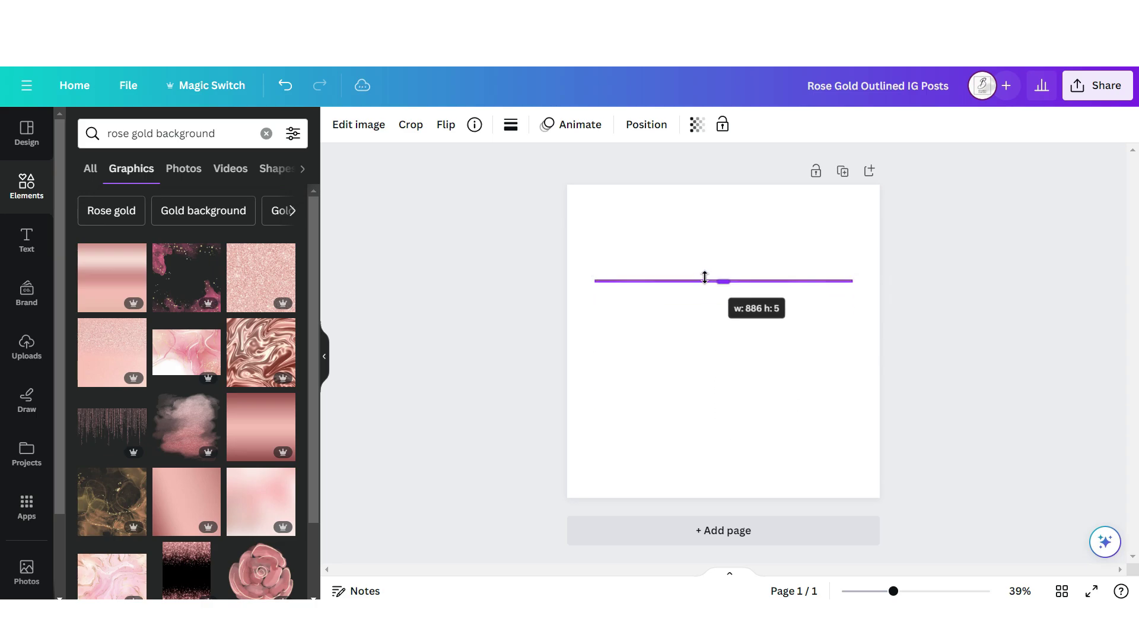
{"action": "left_click_drag", "start_coordinate": [718, 464], "coordinate": [626, 366]}
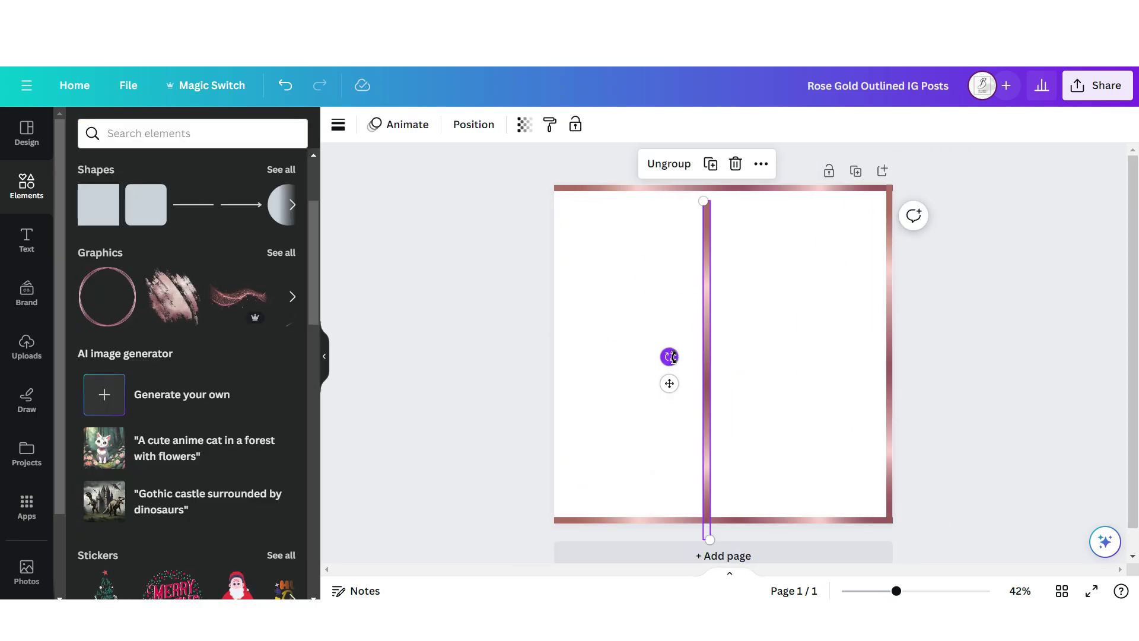
{"action": "left_click_drag", "start_coordinate": [669, 356], "coordinate": [560, 354]}
{"action": "scroll", "coordinate": [137, 496], "scroll_direction": "down", "scroll_amount": 10}
Fill the frame with a photo grid holding the pink heels photo, then download as PNG
{"action": "left_click", "coordinate": [110, 548]}
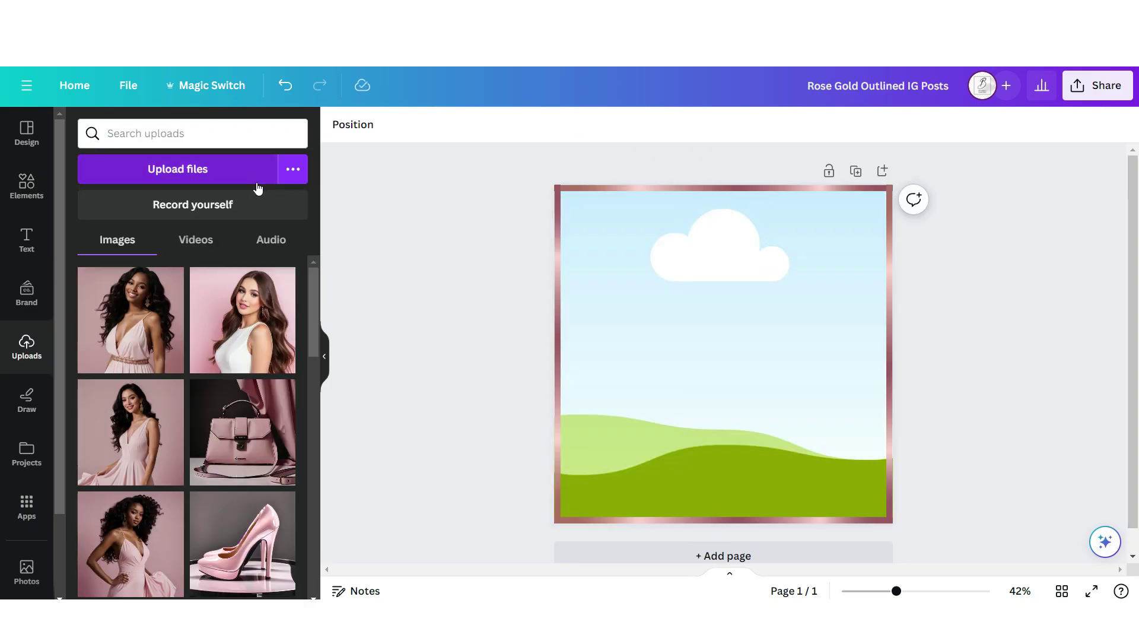
{"action": "left_click_drag", "start_coordinate": [261, 519], "coordinate": [648, 330]}
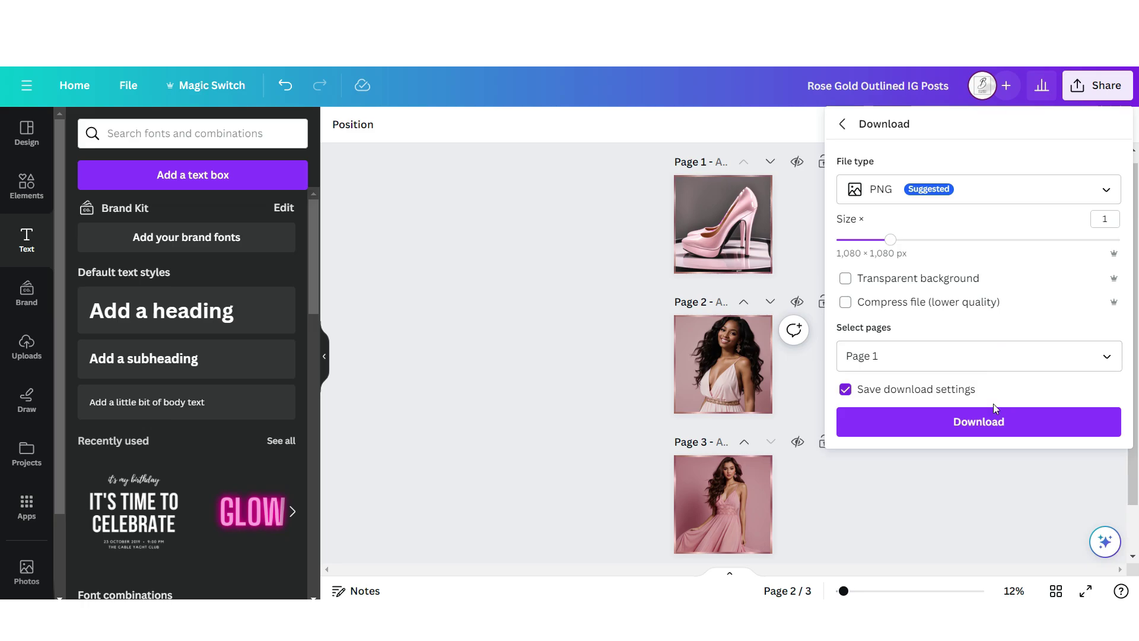
{"action": "left_click", "coordinate": [990, 415]}
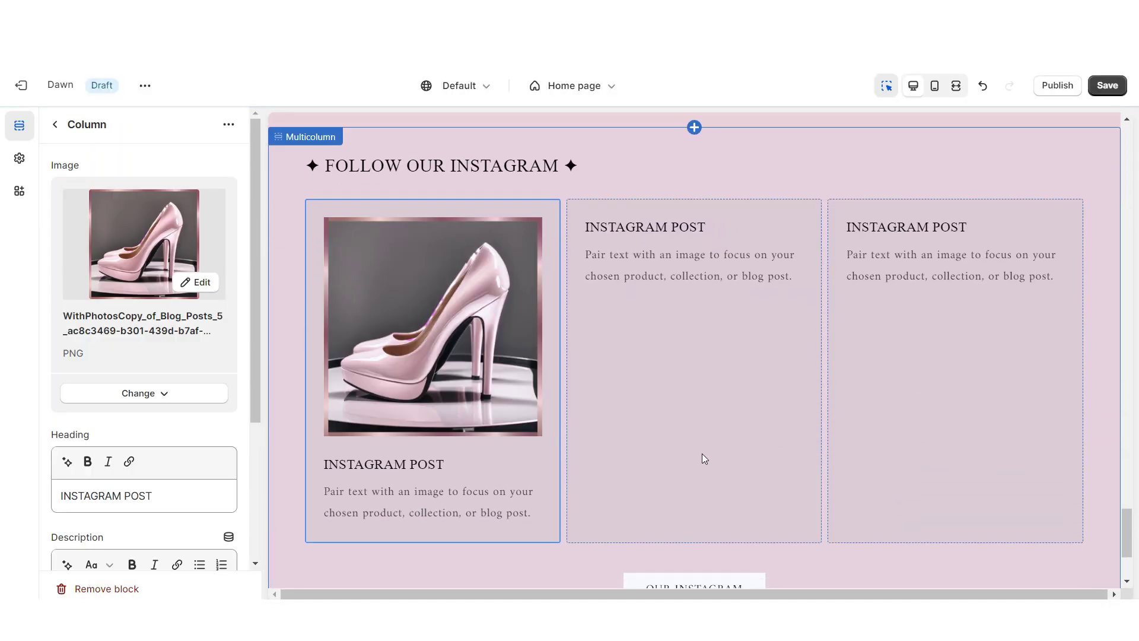
Set the model and pink dress photos on Instagram columns 2 and 3, checking mobile view
{"action": "left_click", "coordinate": [702, 454]}
{"action": "left_click", "coordinate": [948, 421]}
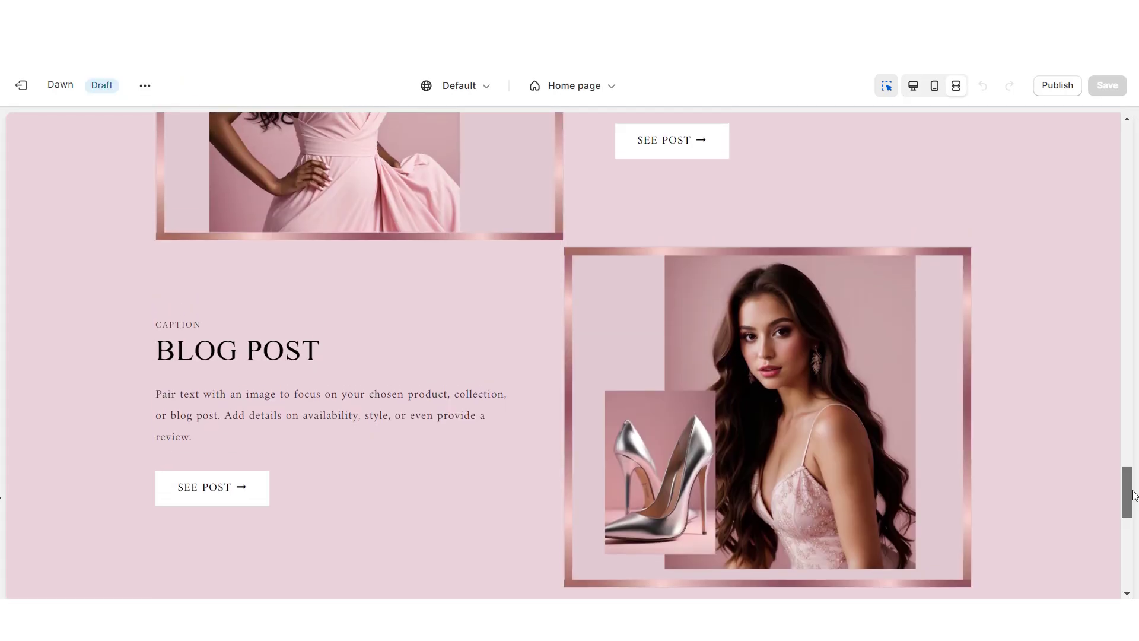
{"action": "left_click_drag", "start_coordinate": [1133, 496], "coordinate": [1135, 557]}
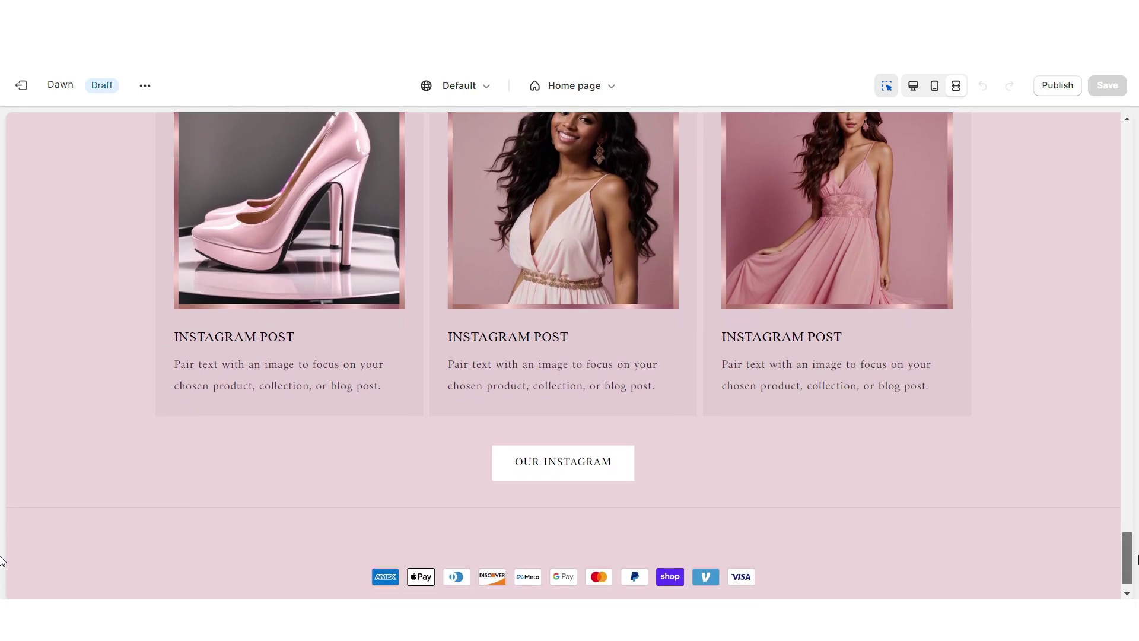
{"action": "scroll", "coordinate": [1135, 558], "scroll_direction": "up", "scroll_amount": 3}
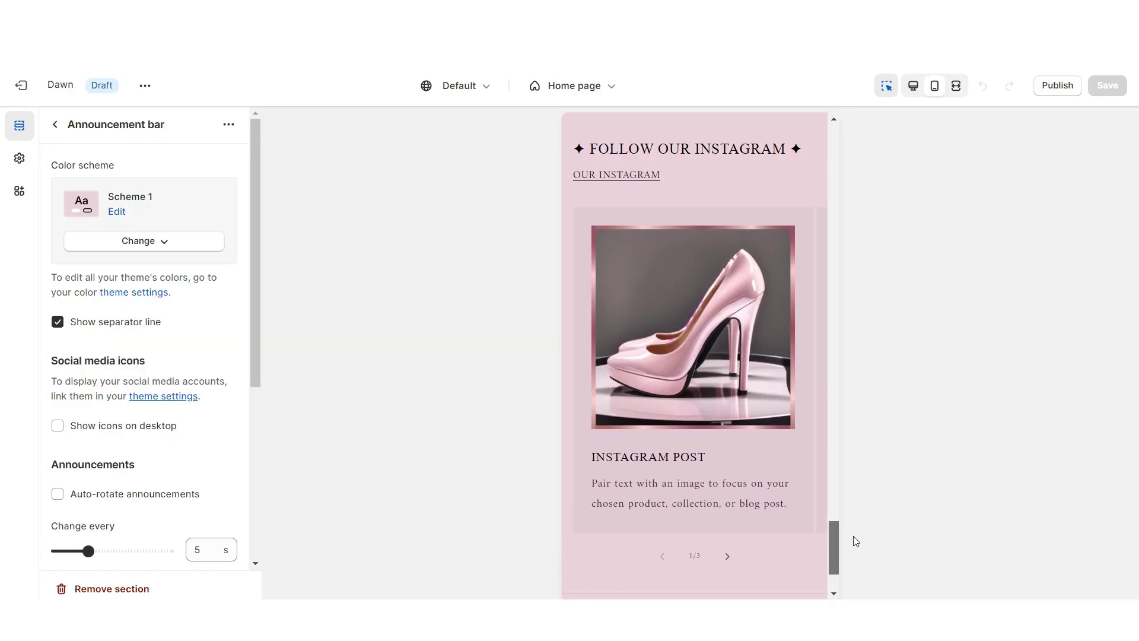
{"action": "left_click", "coordinate": [730, 559]}
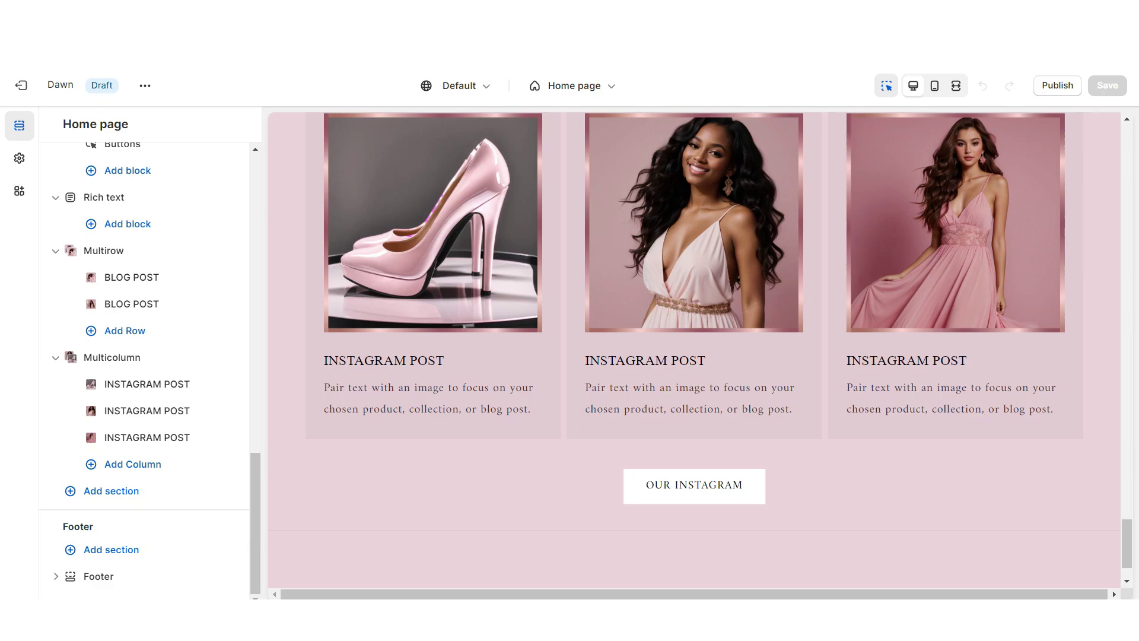
Add an Image banner section above the footer
{"action": "scroll", "coordinate": [699, 437], "scroll_direction": "down", "scroll_amount": 1}
{"action": "left_click", "coordinate": [694, 456]}
{"action": "left_click", "coordinate": [828, 430]}
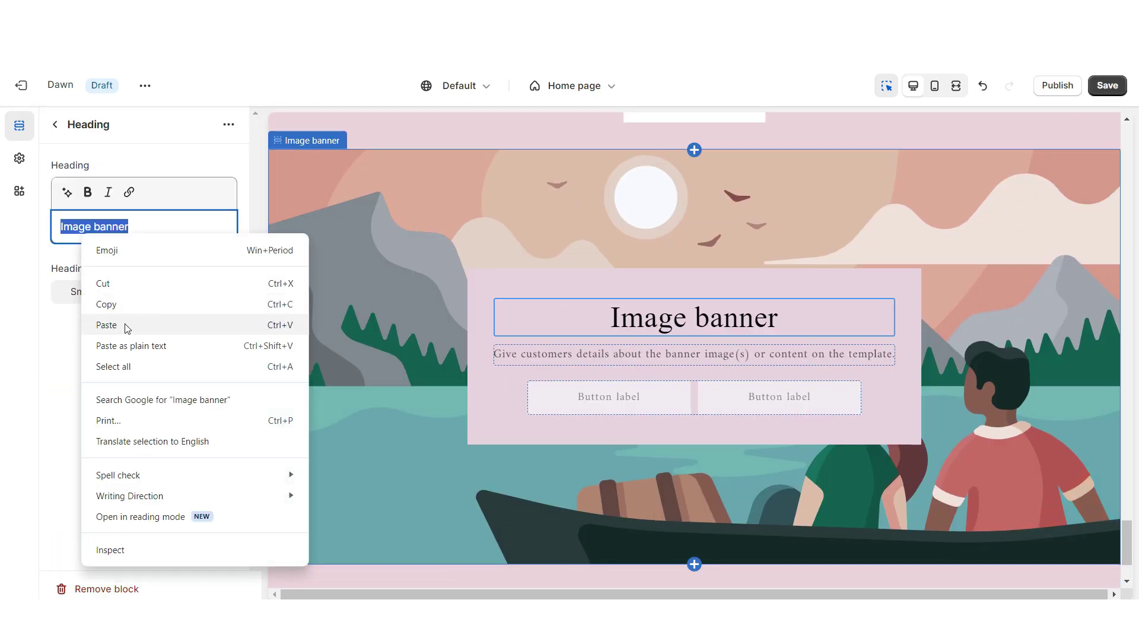
Title the banner SHOP OUR CLASSICS with the pink dress and handbag photos as images
{"action": "left_click", "coordinate": [126, 324]}
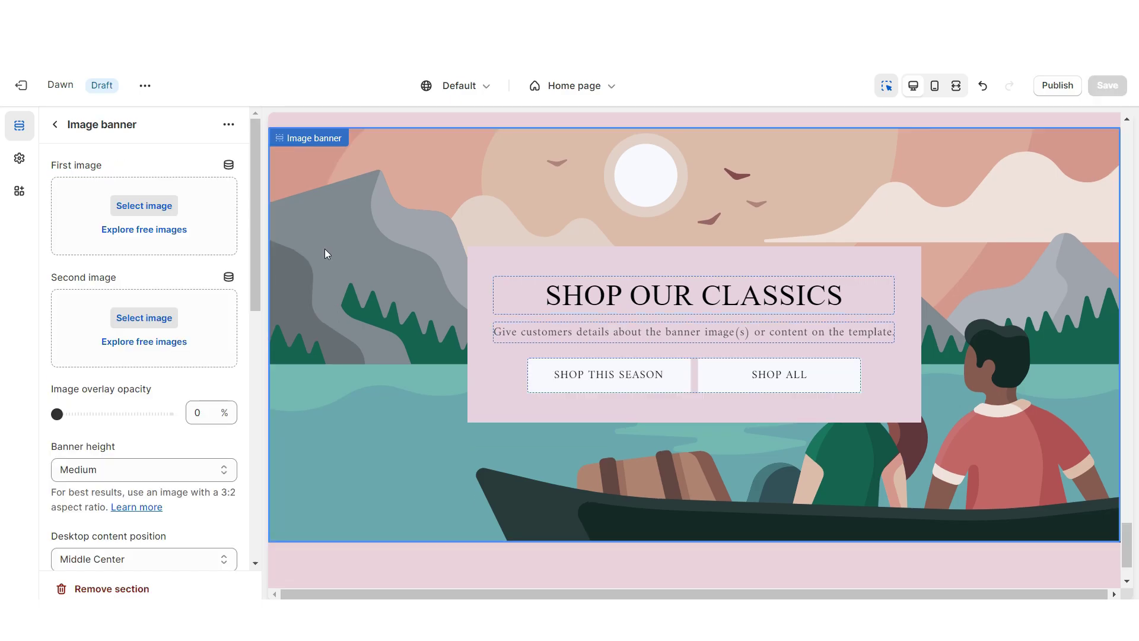
{"action": "left_click", "coordinate": [144, 206]}
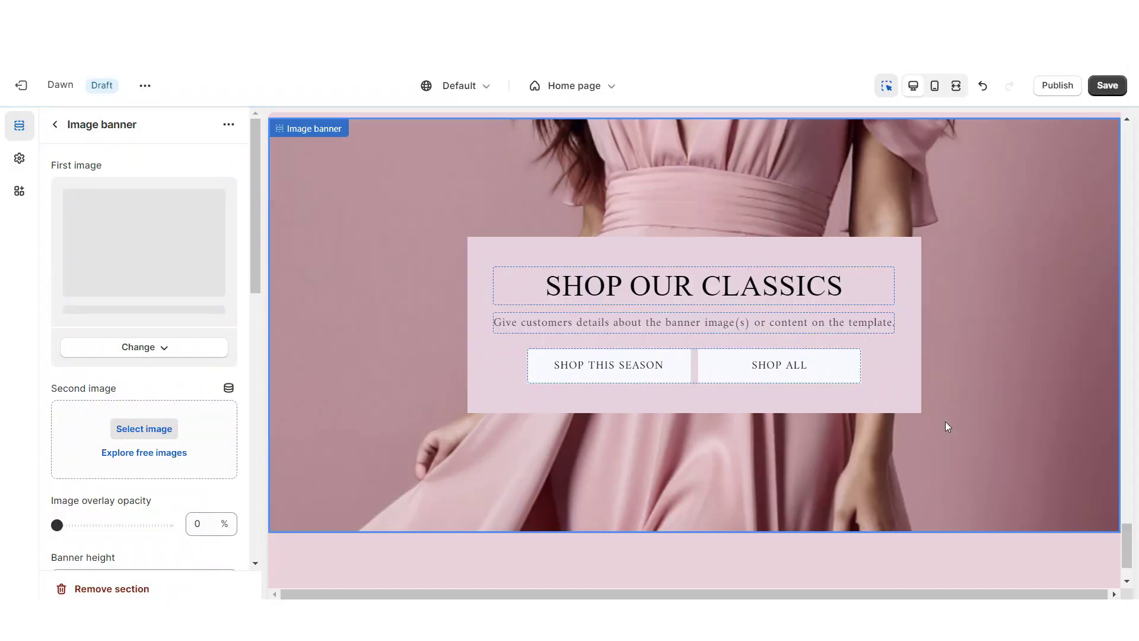
{"action": "left_click", "coordinate": [138, 402]}
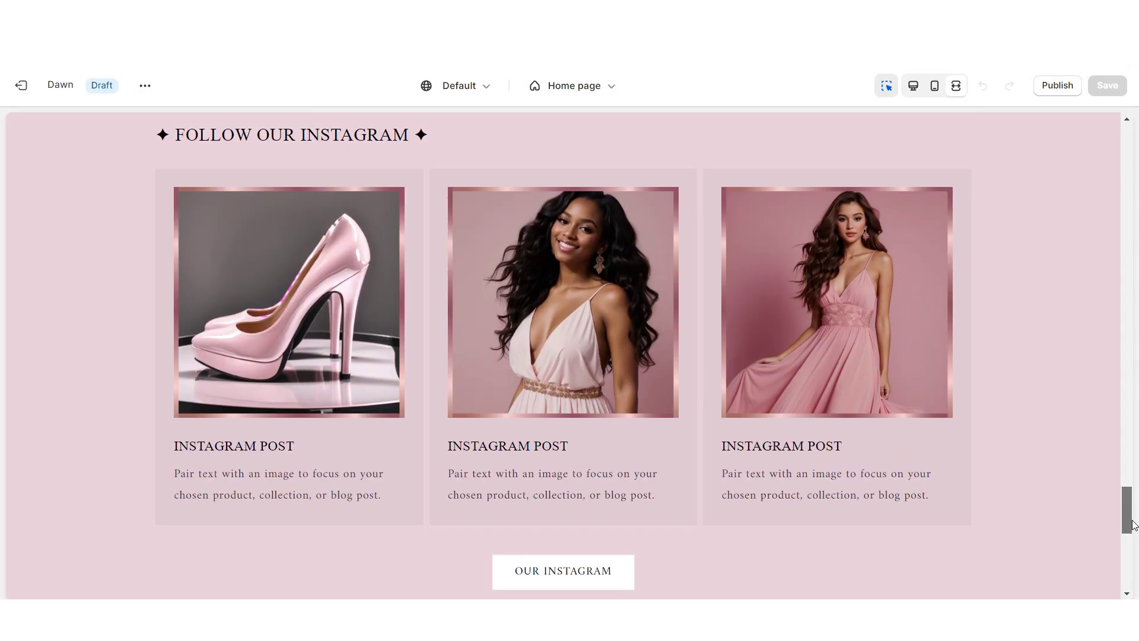
{"action": "left_click_drag", "start_coordinate": [1131, 524], "coordinate": [1134, 578]}
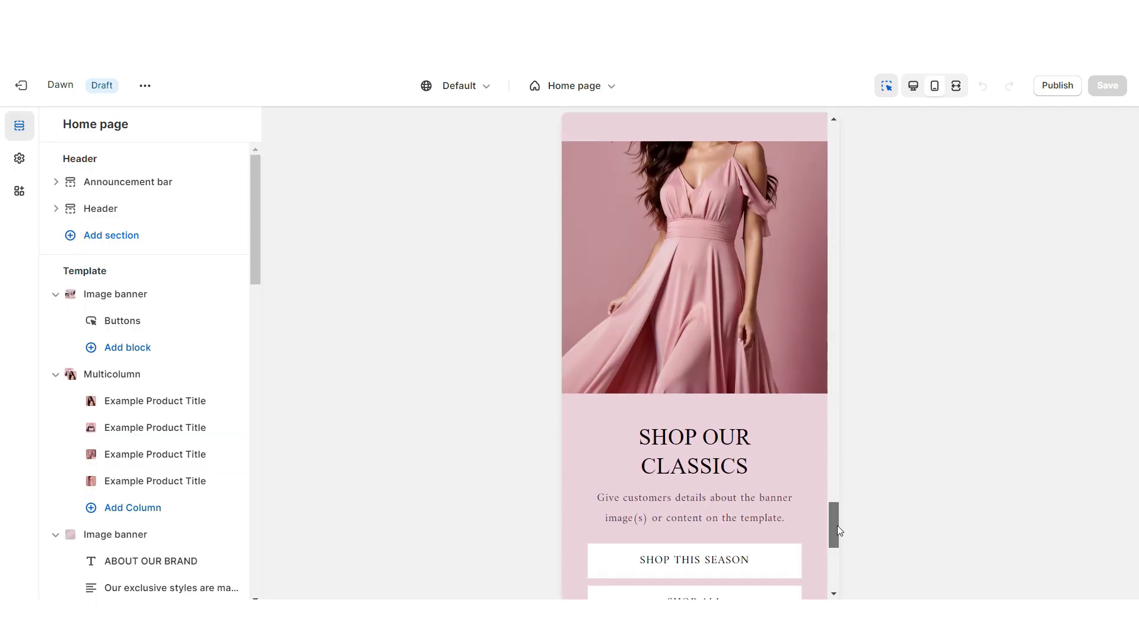
{"action": "left_click_drag", "start_coordinate": [837, 525], "coordinate": [837, 556]}
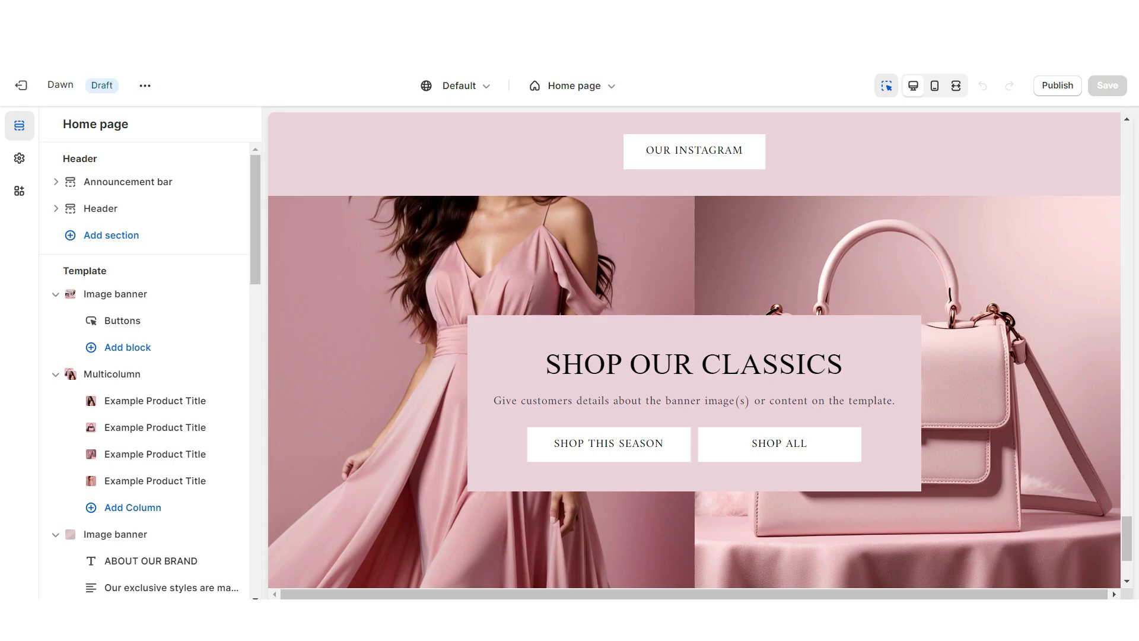
Add another Image banner section below and open its block settings
{"action": "scroll", "coordinate": [699, 505], "scroll_direction": "down", "scroll_amount": 1}
{"action": "left_click", "coordinate": [700, 512]}
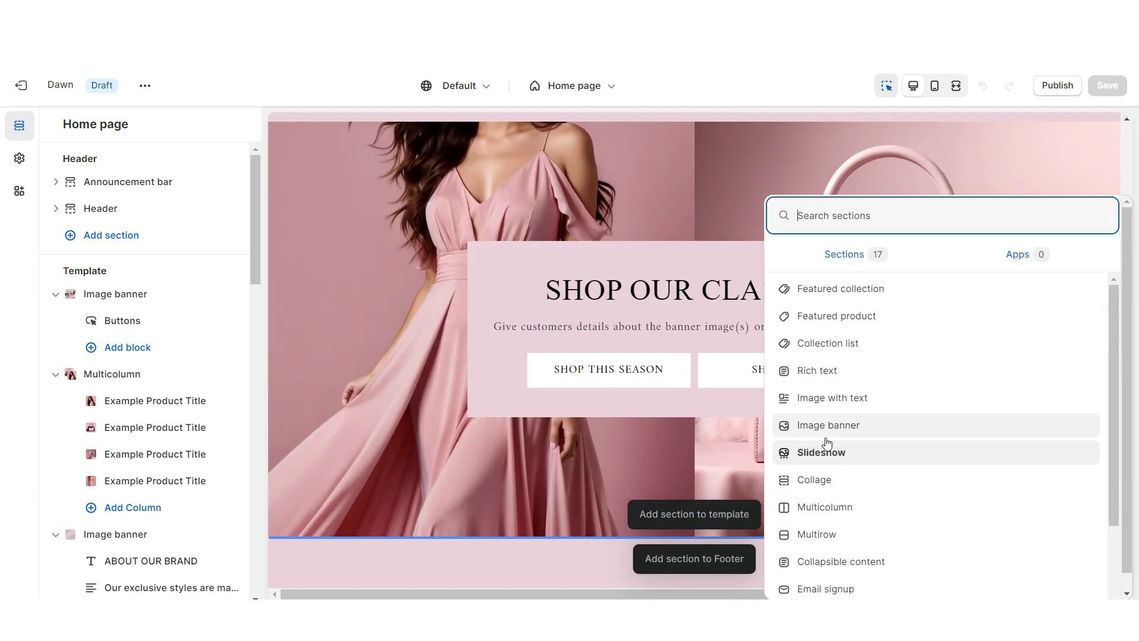
{"action": "left_click", "coordinate": [836, 472]}
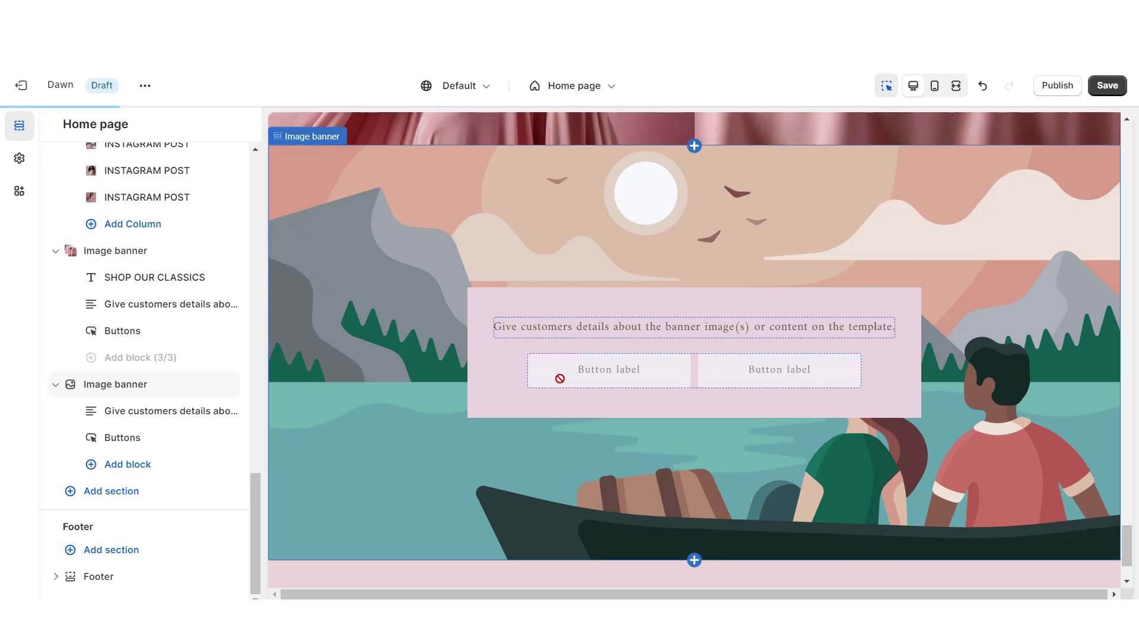
{"action": "left_click", "coordinate": [559, 376]}
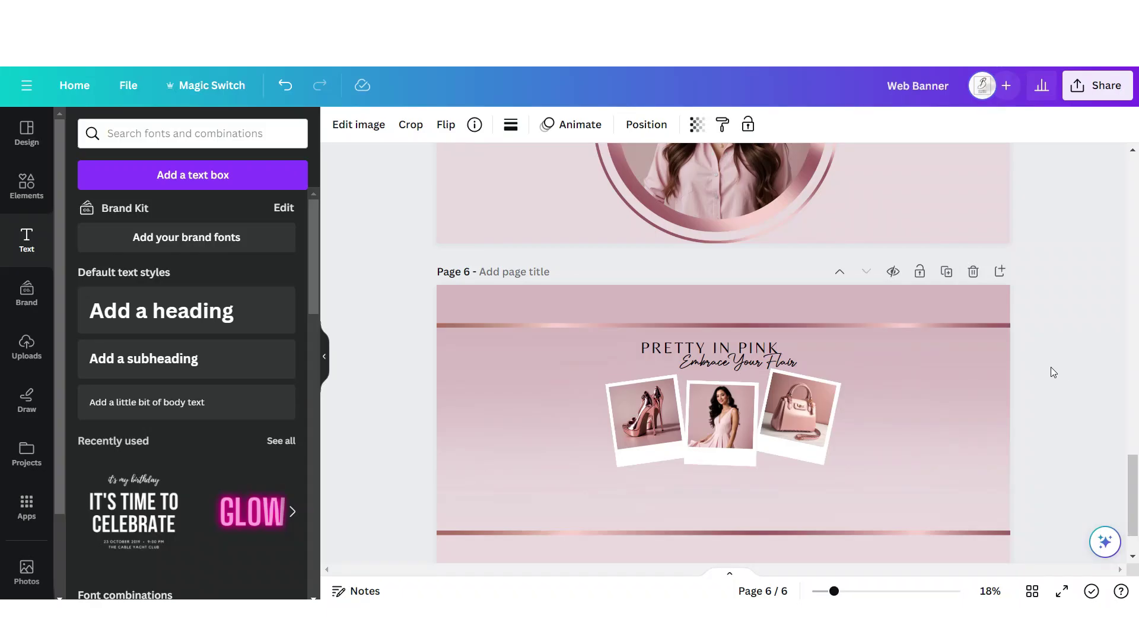
Add page 7 with a stretched white fade graphic and full-width rose-gold lines
{"action": "scroll", "coordinate": [786, 362], "scroll_direction": "up", "scroll_amount": 2}
{"action": "scroll", "coordinate": [899, 388], "scroll_direction": "down", "scroll_amount": 3}
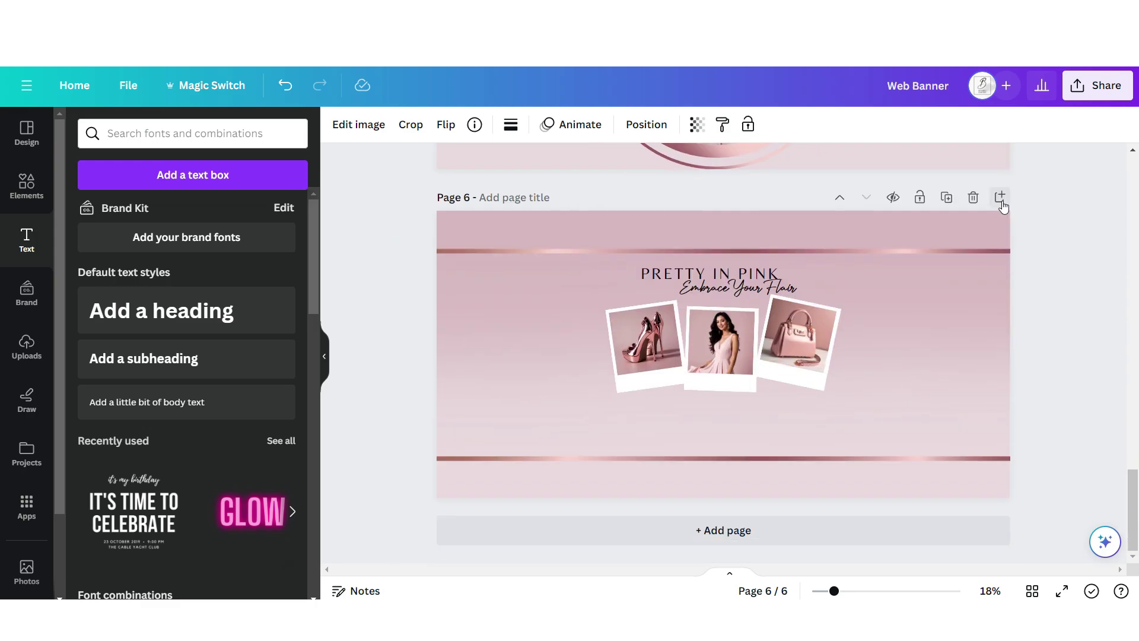
{"action": "left_click", "coordinate": [1000, 197]}
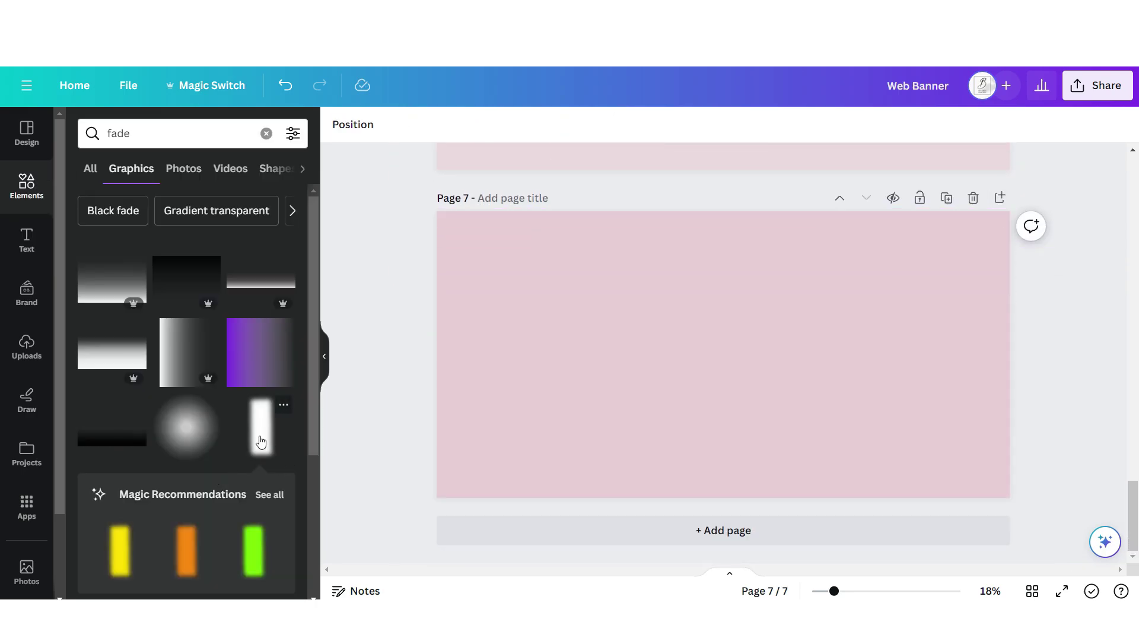
{"action": "left_click", "coordinate": [260, 441]}
{"action": "left_click_drag", "start_coordinate": [780, 470], "coordinate": [1009, 411]}
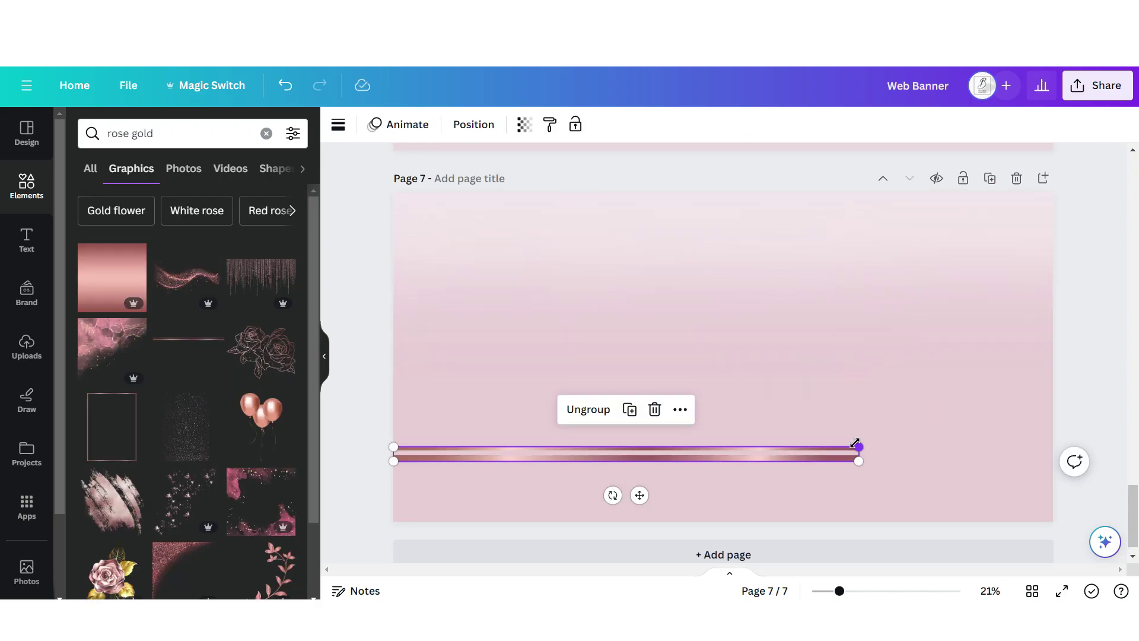
{"action": "left_click_drag", "start_coordinate": [854, 442], "coordinate": [1055, 441]}
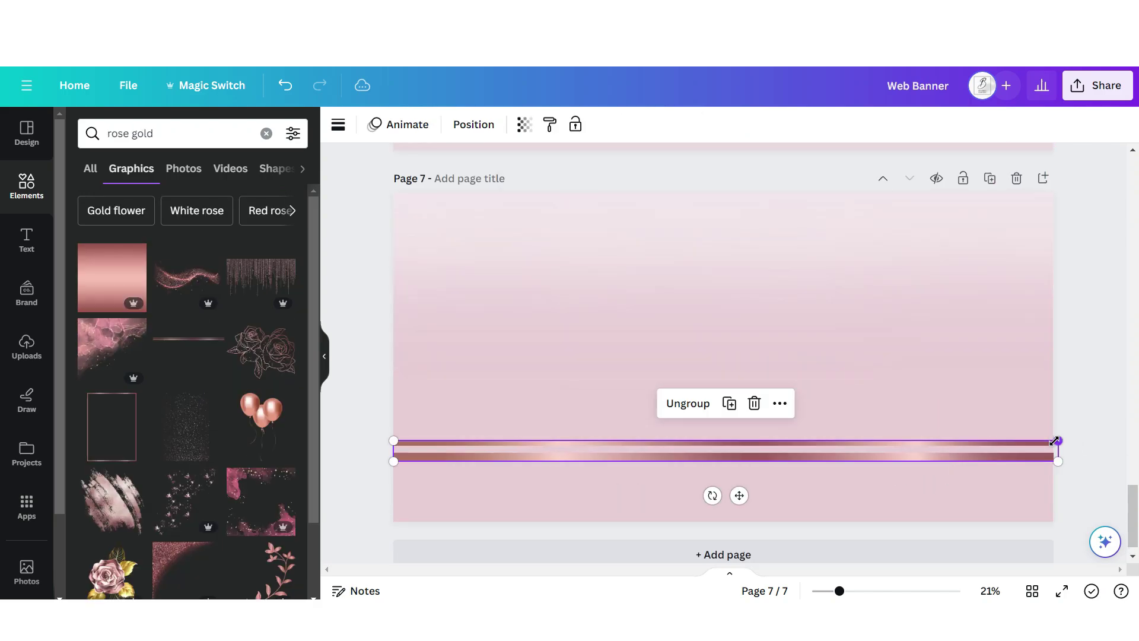
Add Let's in Authentic Signature script and Connect in Brown Sugar
{"action": "left_click", "coordinate": [26, 237]}
{"action": "left_click", "coordinate": [165, 418]}
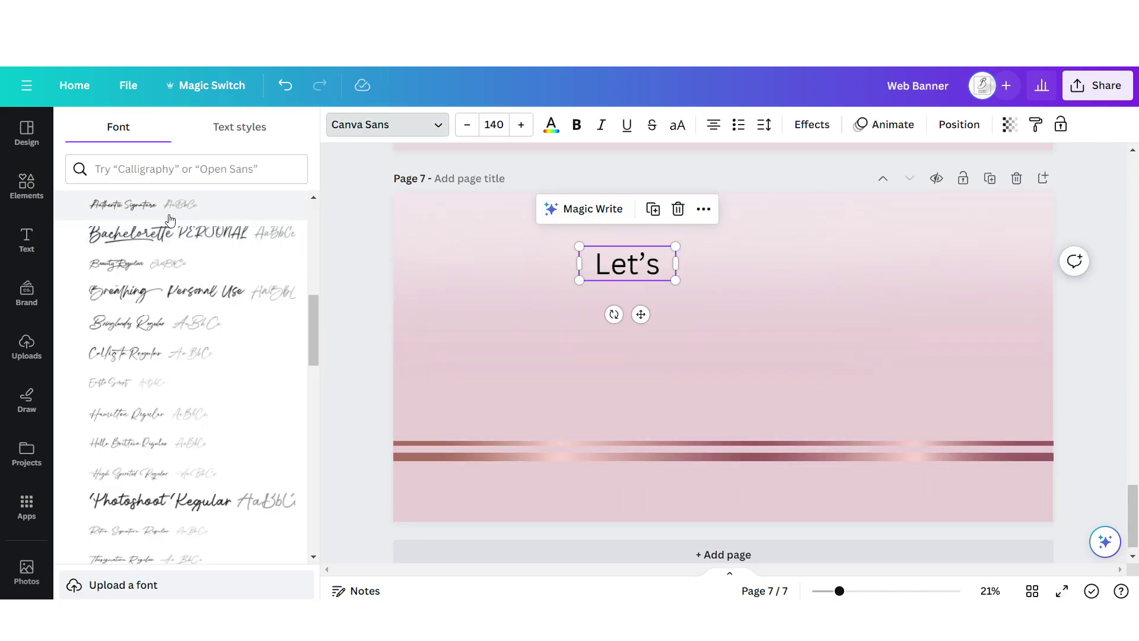
{"action": "left_click", "coordinate": [166, 207]}
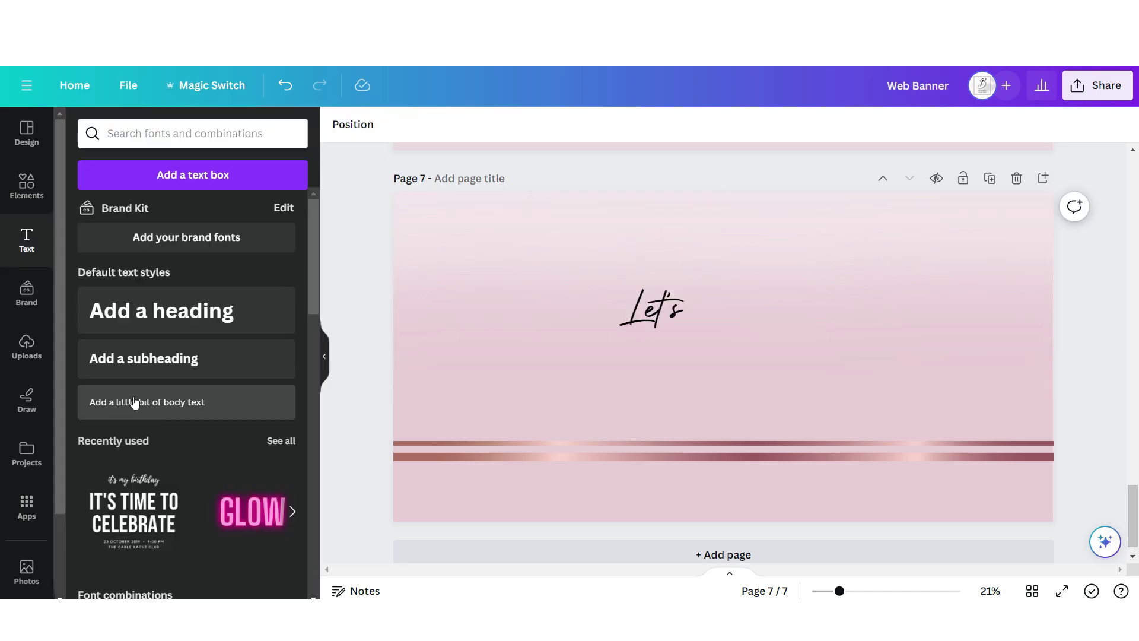
{"action": "left_click", "coordinate": [134, 402]}
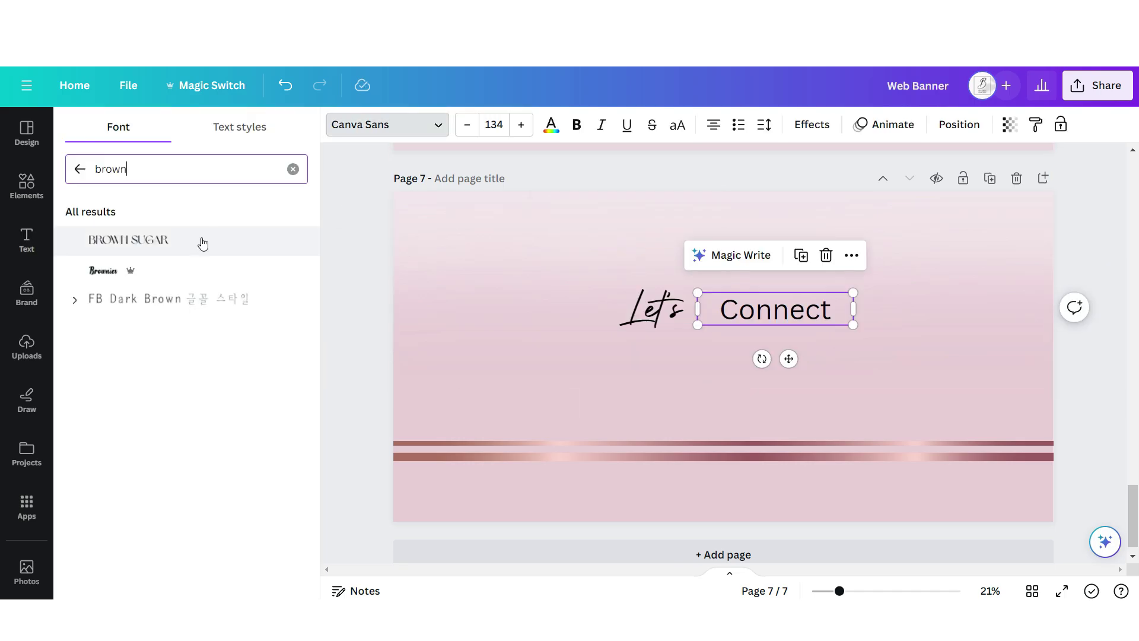
{"action": "left_click", "coordinate": [201, 241]}
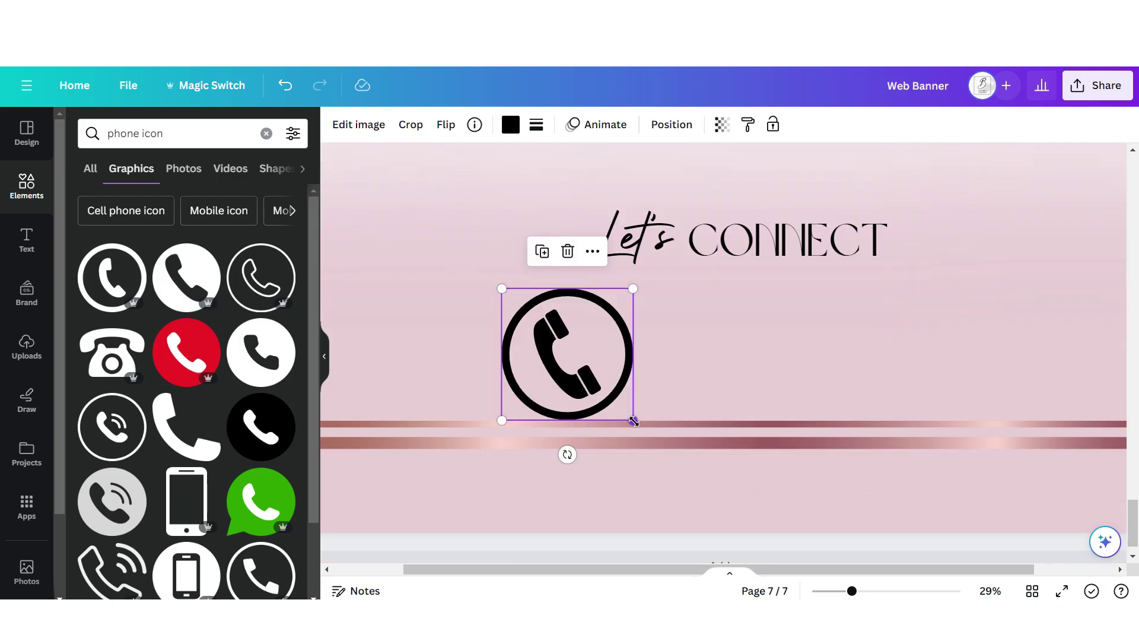
Resize the phone, location pin and social icons and phone text, then download the page
{"action": "left_click_drag", "start_coordinate": [632, 420], "coordinate": [534, 326]}
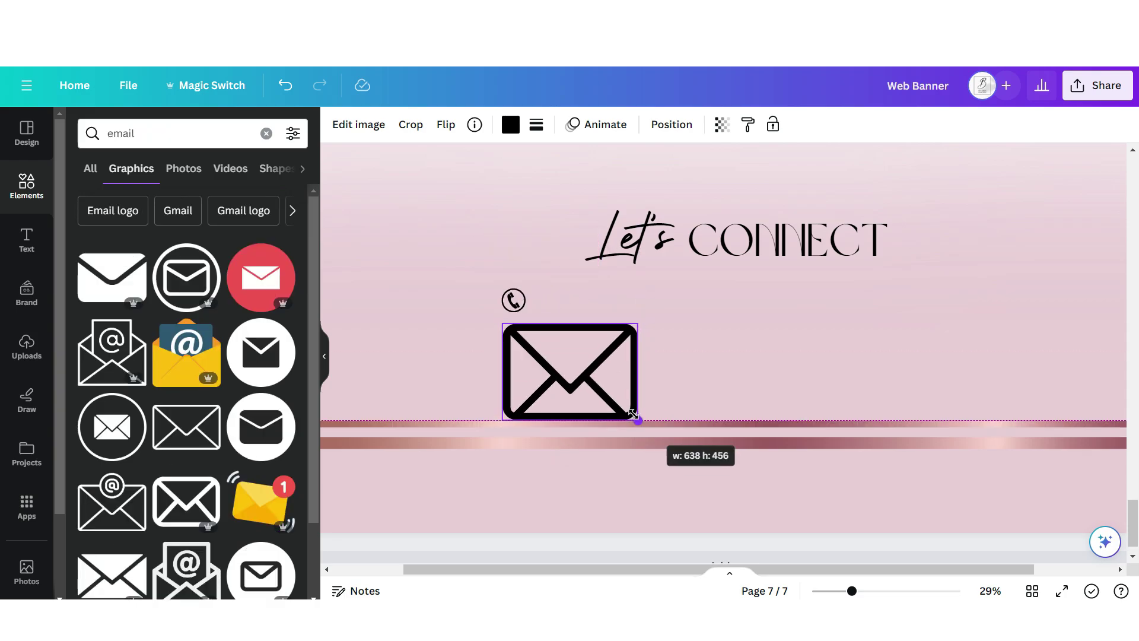
{"action": "left_click_drag", "start_coordinate": [638, 419], "coordinate": [532, 348]}
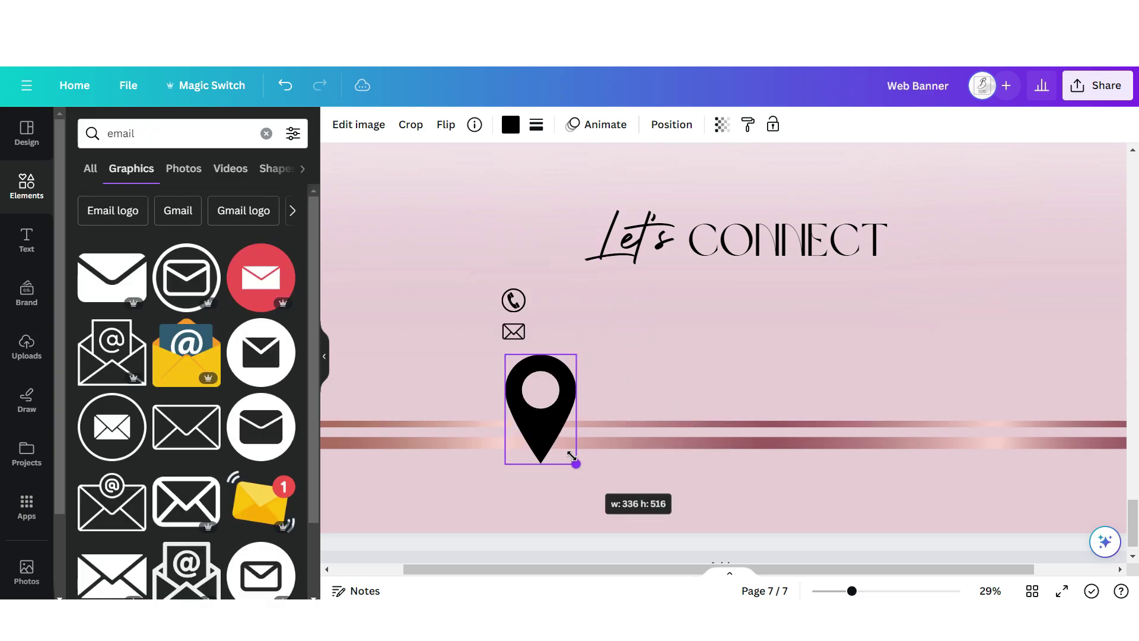
{"action": "left_click_drag", "start_coordinate": [572, 456], "coordinate": [522, 379]}
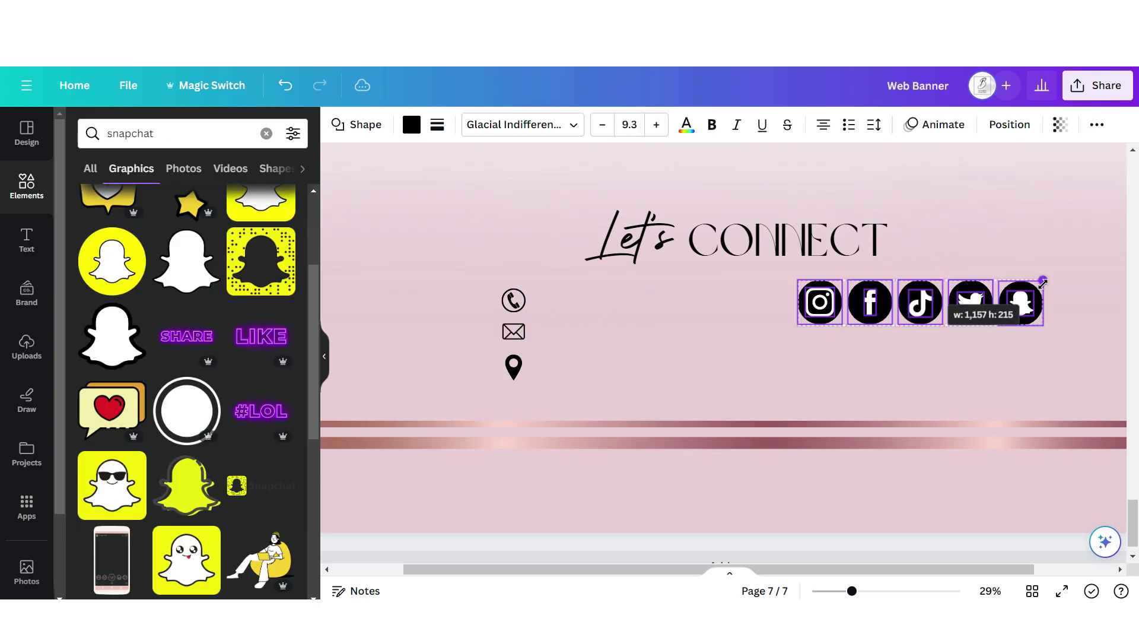
{"action": "left_click_drag", "start_coordinate": [1041, 294], "coordinate": [936, 314]}
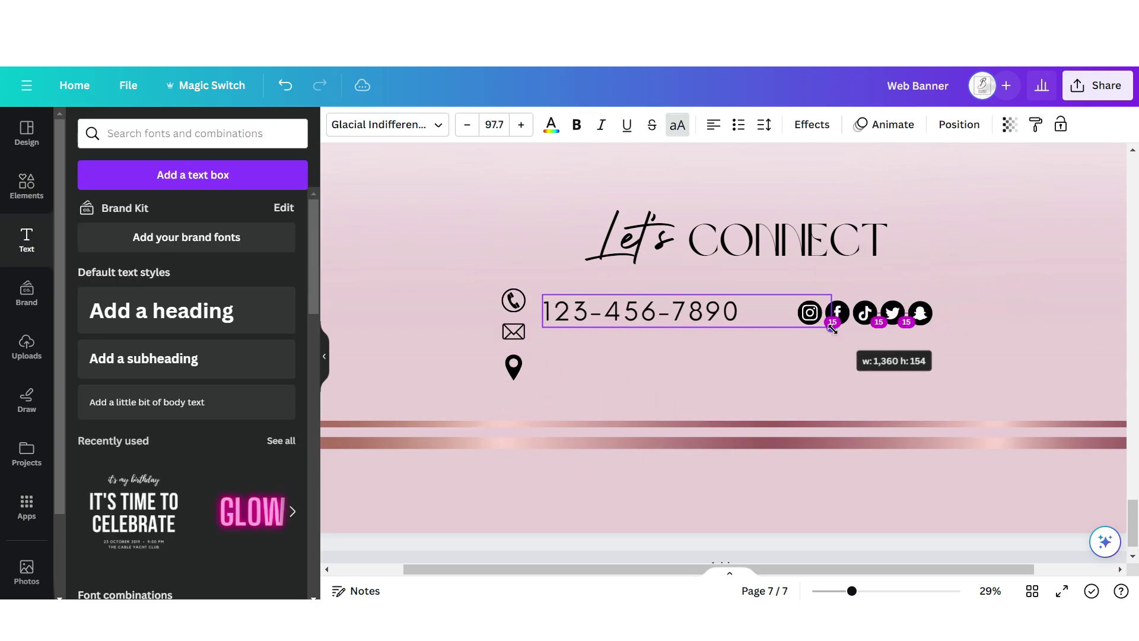
{"action": "left_click_drag", "start_coordinate": [842, 330], "coordinate": [674, 323]}
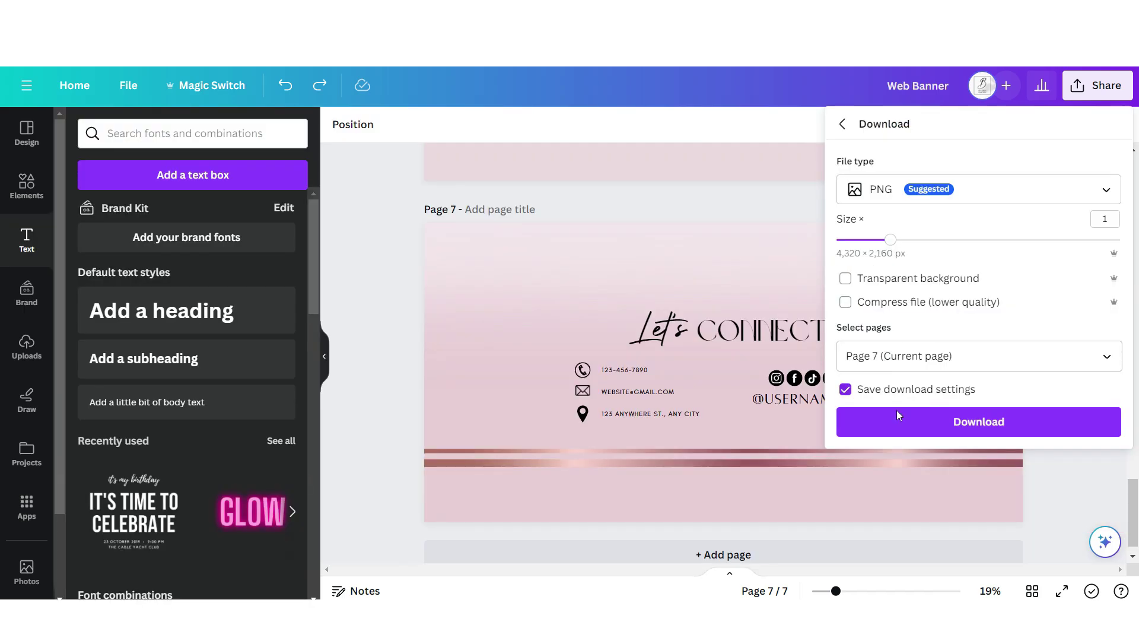
{"action": "left_click", "coordinate": [897, 411]}
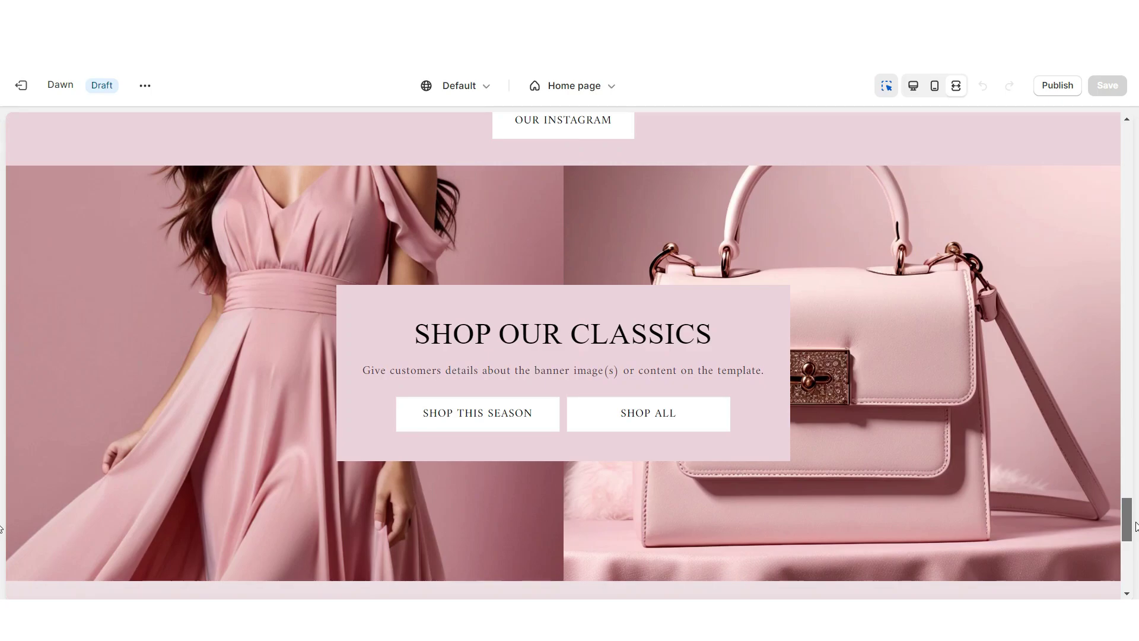
Scroll the storefront preview to check the Let's Connect banner
{"action": "left_click_drag", "start_coordinate": [1135, 525], "coordinate": [1135, 560]}
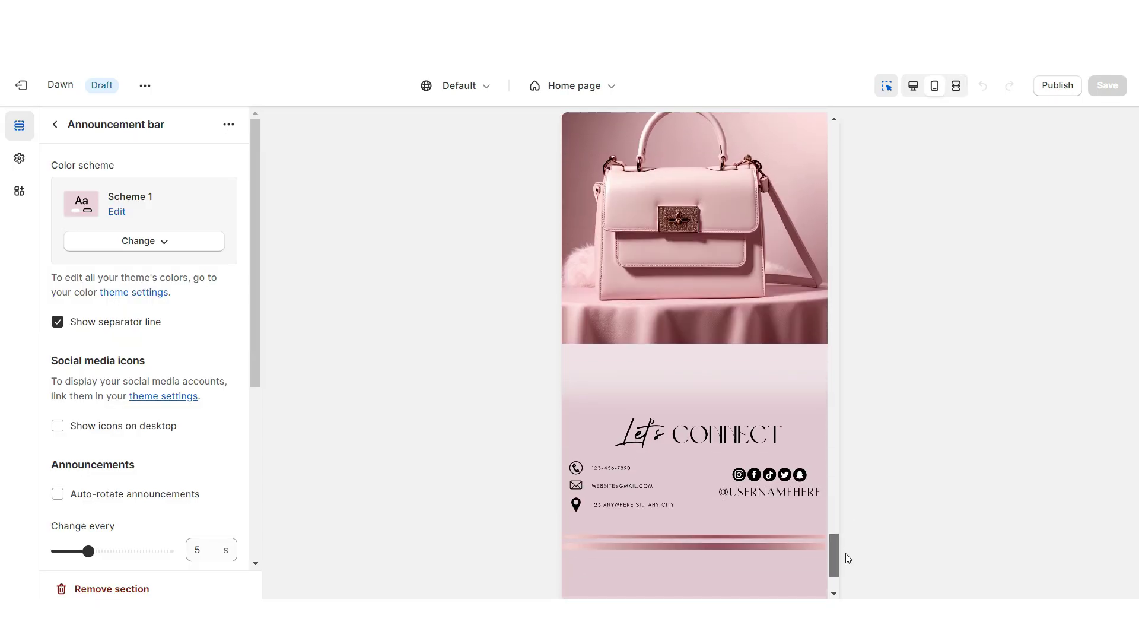
{"action": "scroll", "coordinate": [846, 560], "scroll_direction": "down", "scroll_amount": 2}
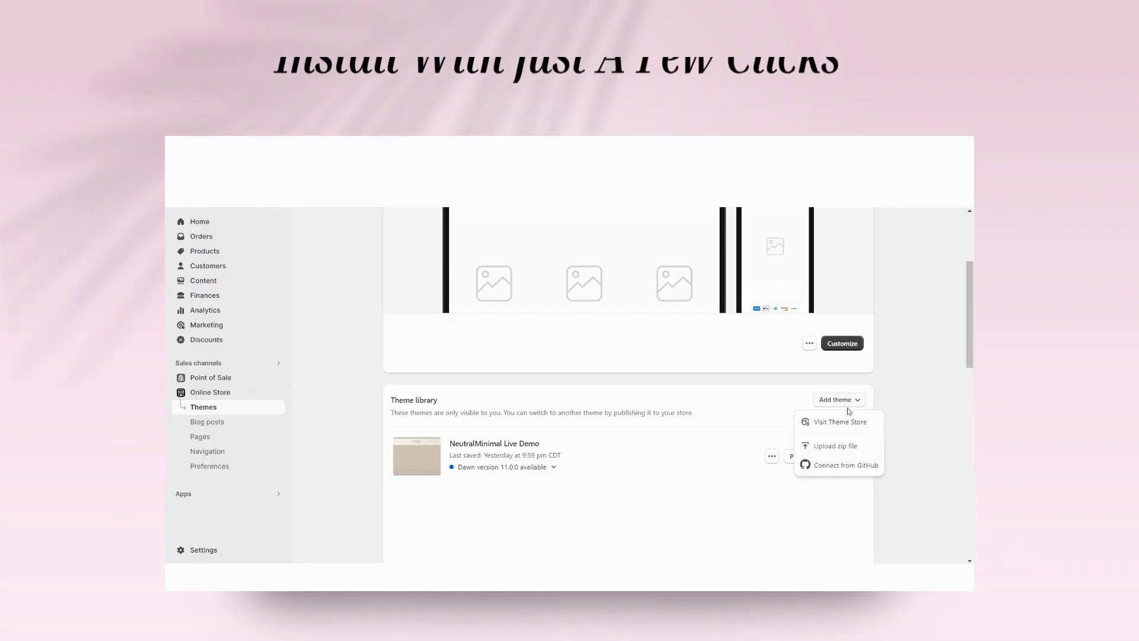
Upload ShopifyThemeTemplate.zip as a new theme so it appears as 'Just added' in the theme library
{"action": "left_click", "coordinate": [831, 441]}
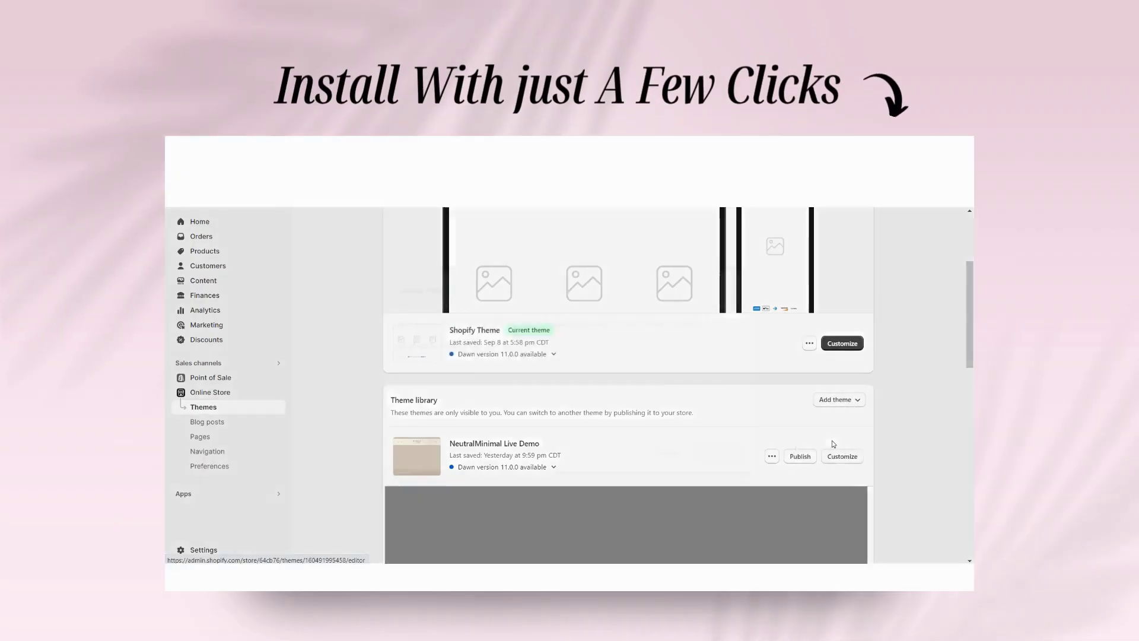
{"action": "left_click", "coordinate": [576, 385]}
{"action": "left_click", "coordinate": [398, 250]}
{"action": "left_click", "coordinate": [609, 538]}
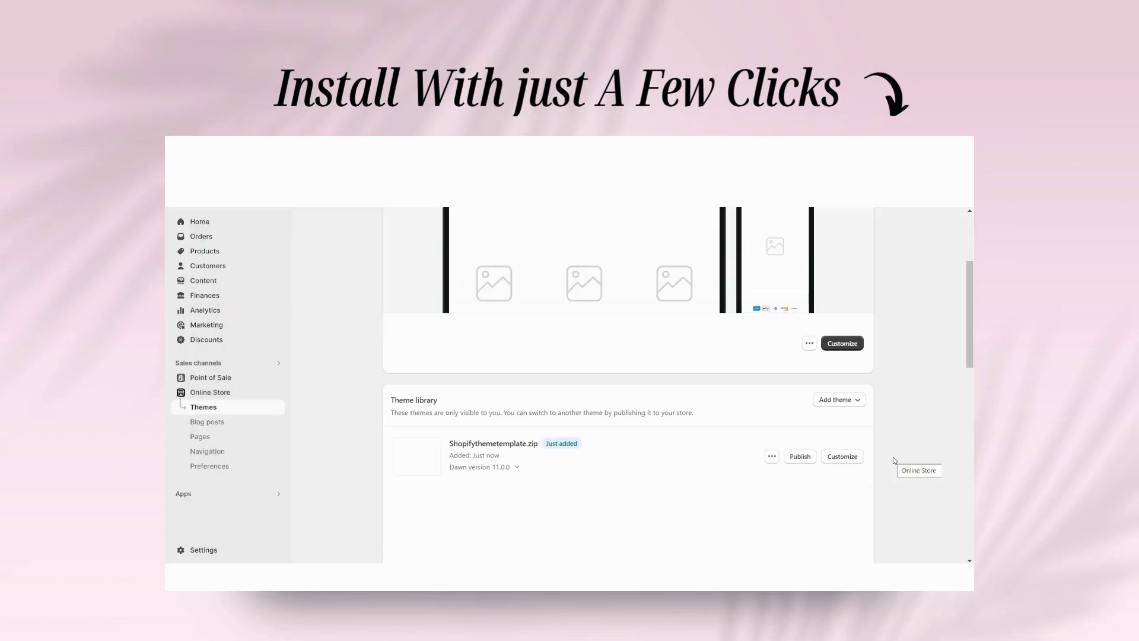